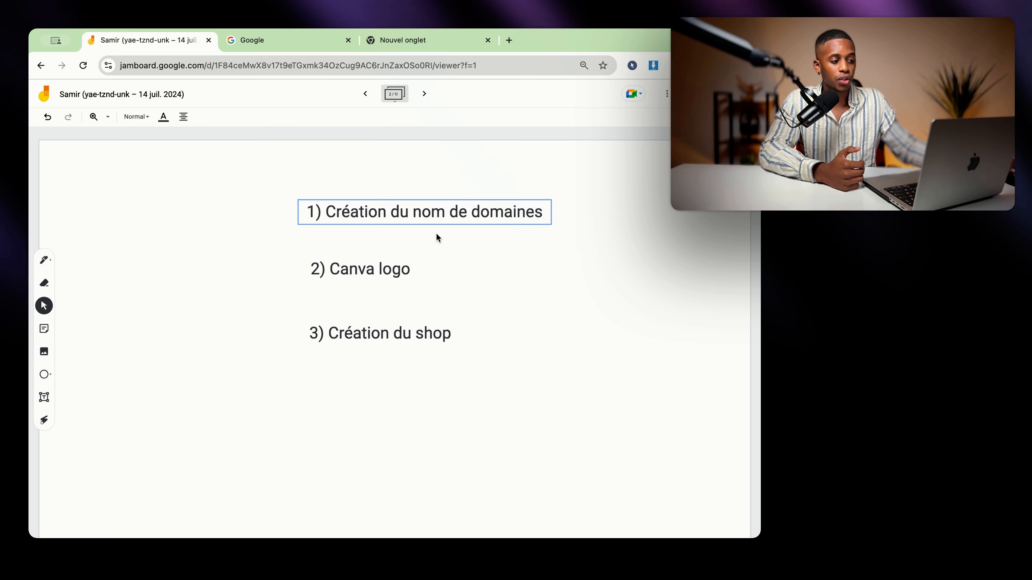
Examine the whiteboard's three-point shop creation plan and the frame comparing single-product, niche and general stores.
left_click(429, 212)
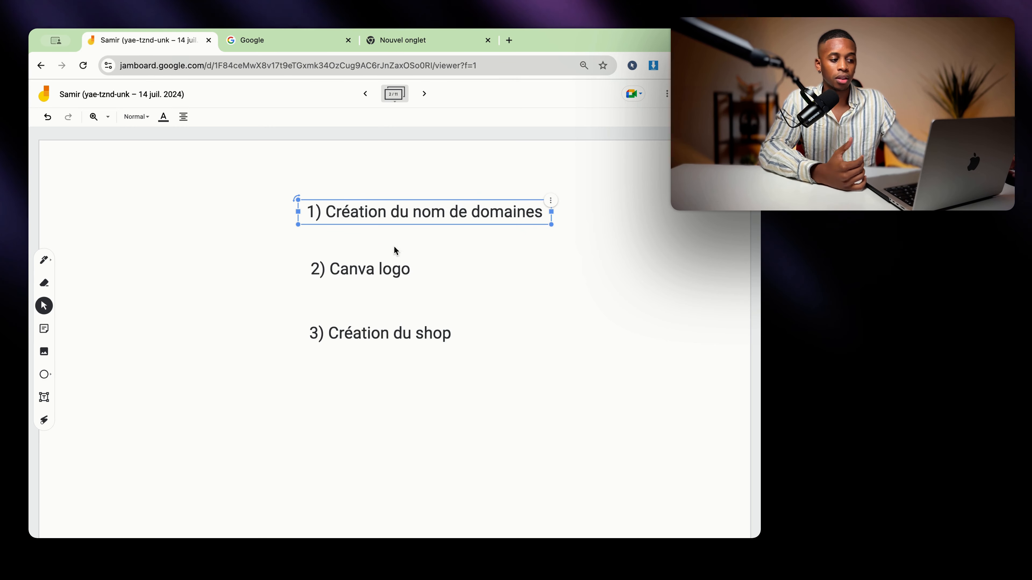
left_click(365, 271)
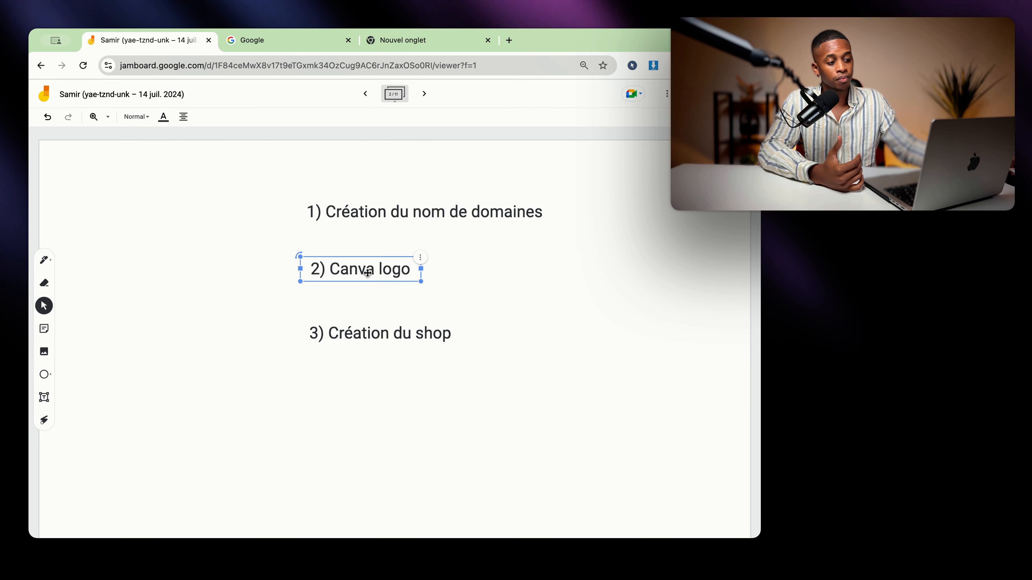
left_click(400, 338)
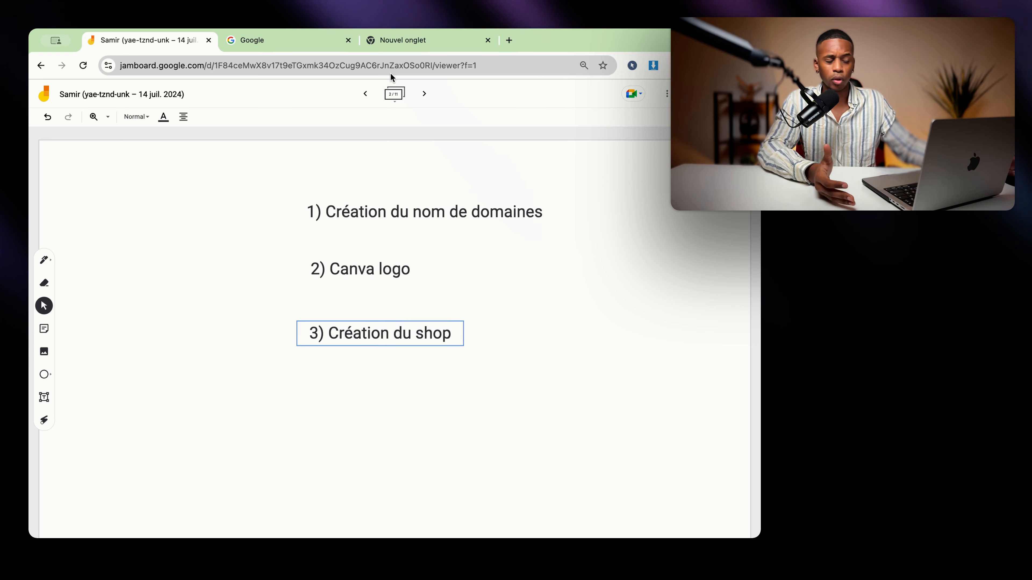
left_click(368, 96)
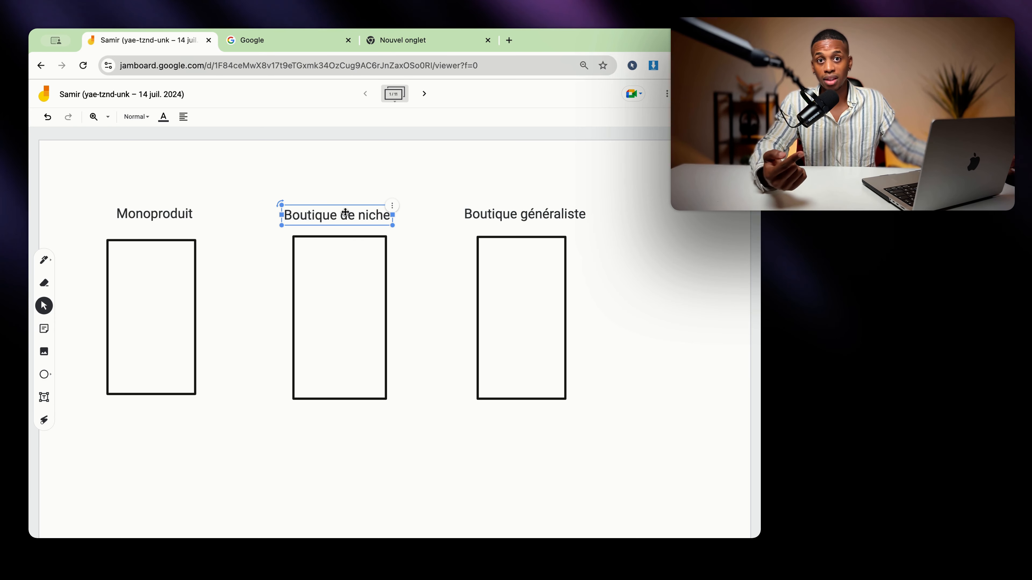
left_click(542, 215)
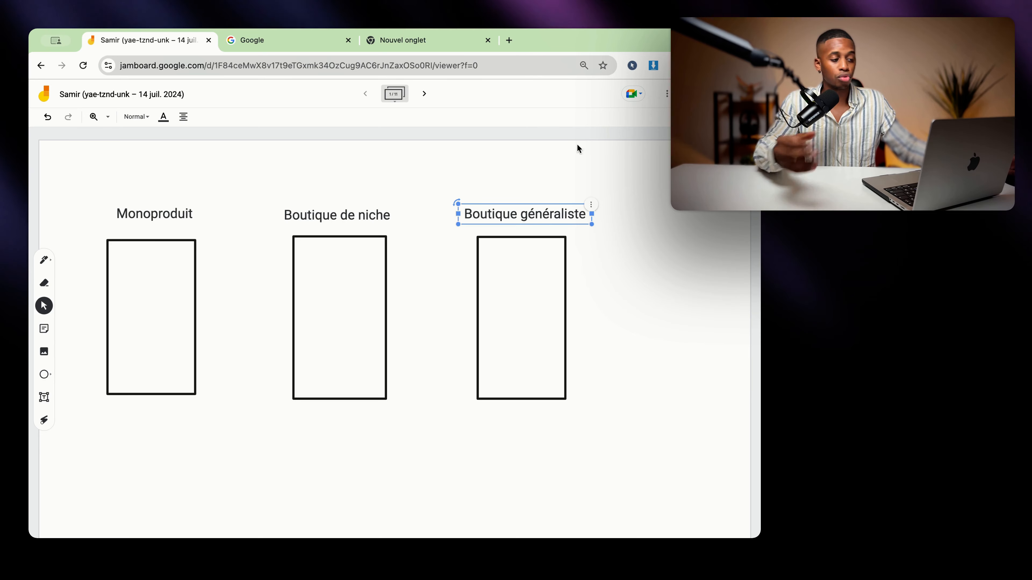
left_click(424, 94)
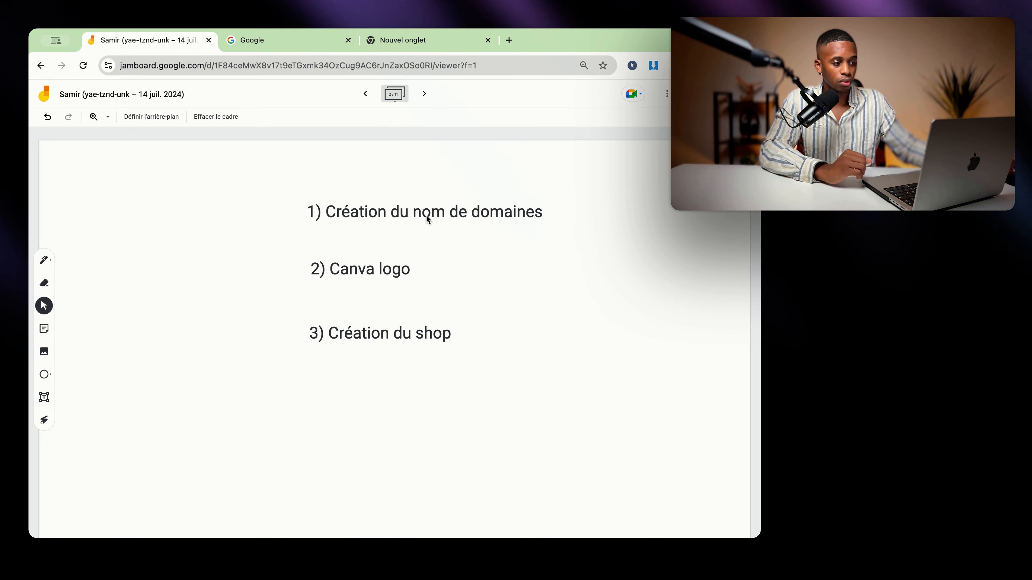
left_click(427, 215)
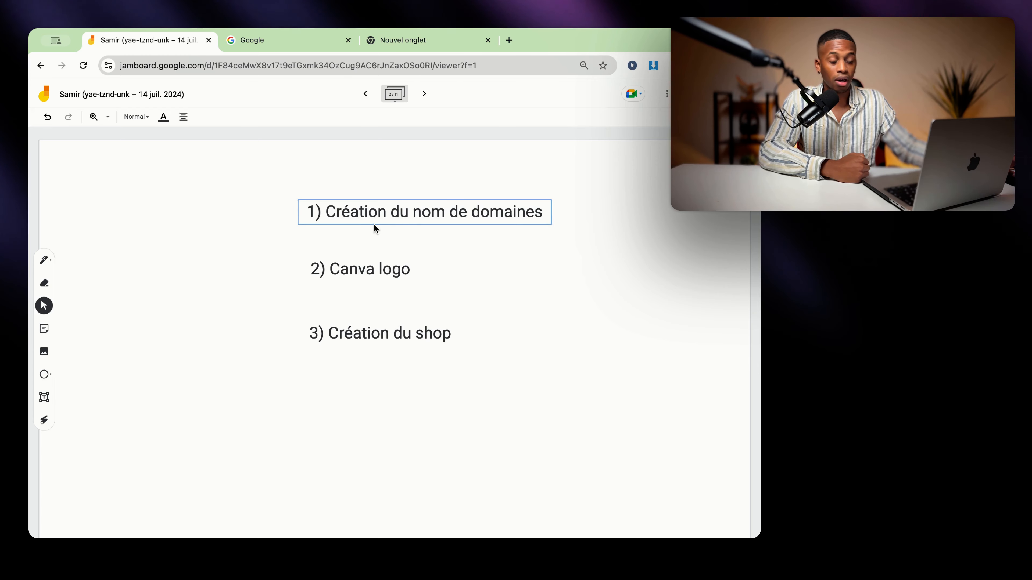
left_click(412, 218)
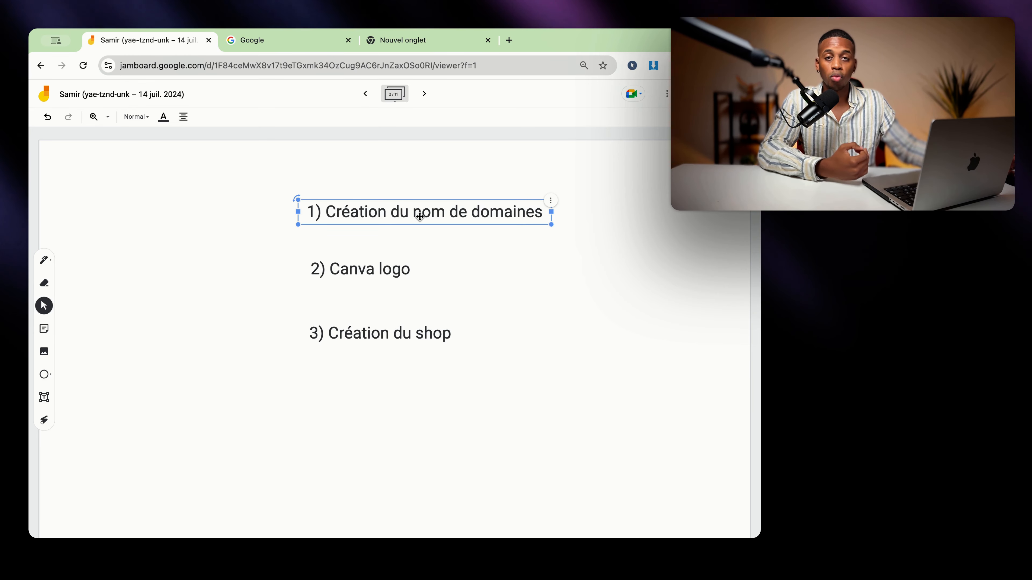
Open the ChatGPT conversation "Nom de domaine généraliste" and examine its prompt and the suggested name CraftySpace.com.
left_click(386, 38)
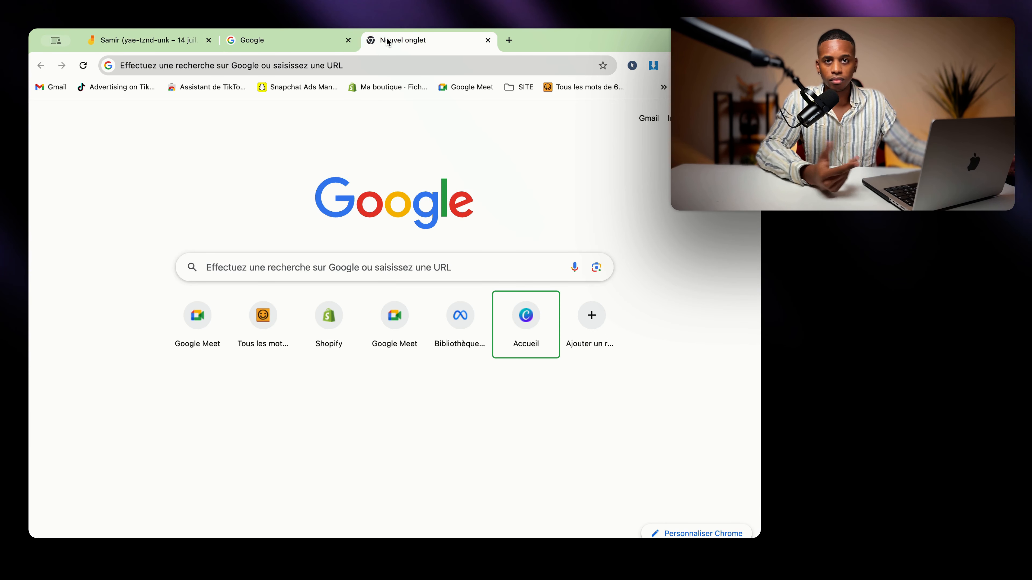
left_click(353, 64)
type("chatgpt.com")
key("Return")
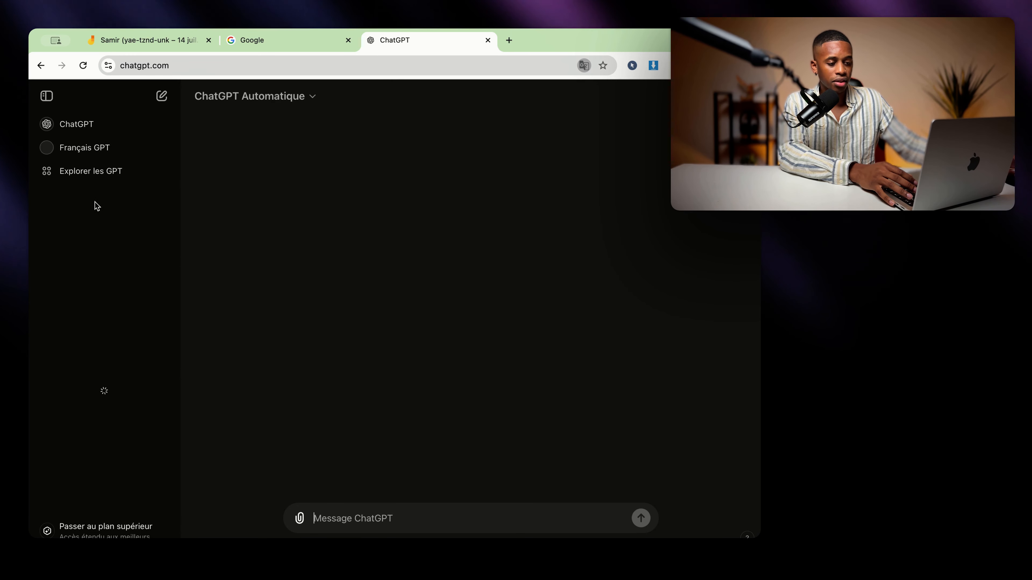
left_click(81, 280)
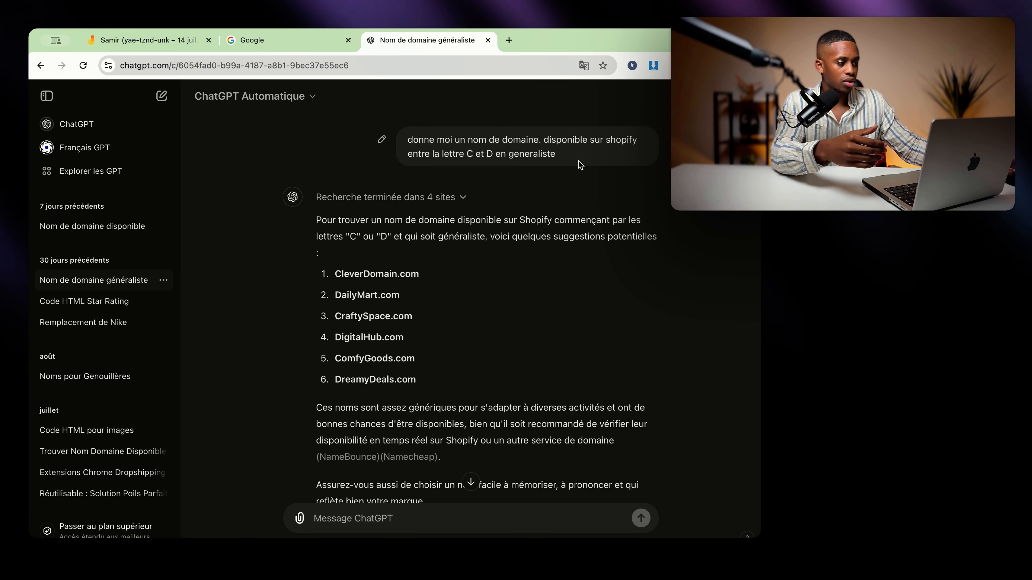
left_click_drag(443, 151, 413, 147)
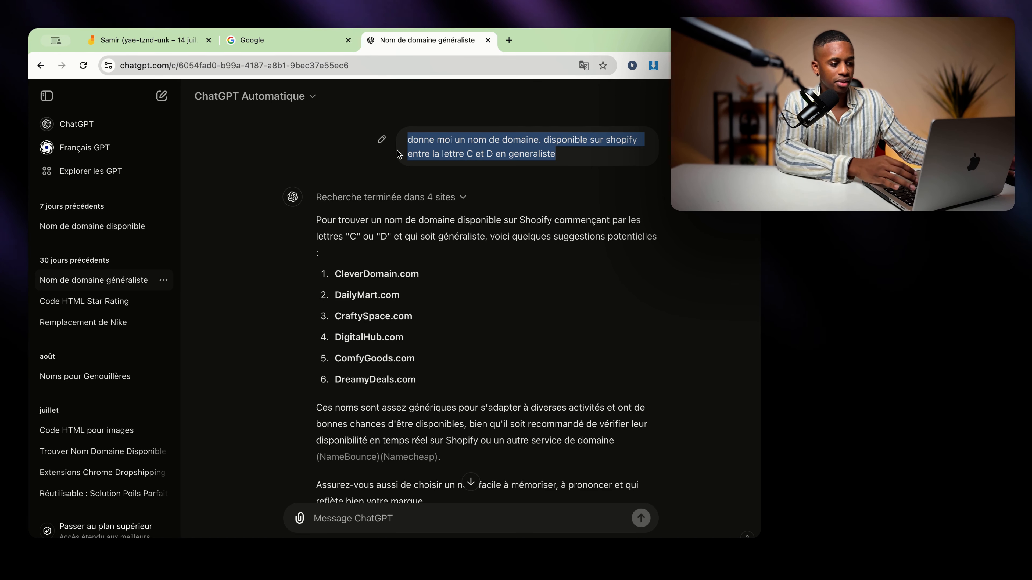
double_click(373, 316)
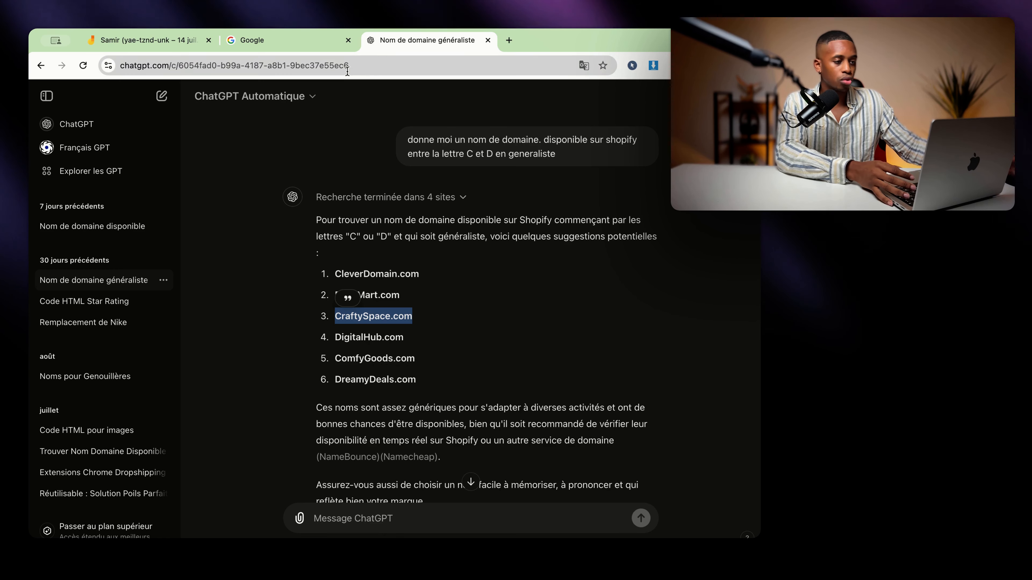
Open the six-letter word list on listesdemots.net in a new tab, skim it, and close the ChatGPT conversation.
left_click(509, 41)
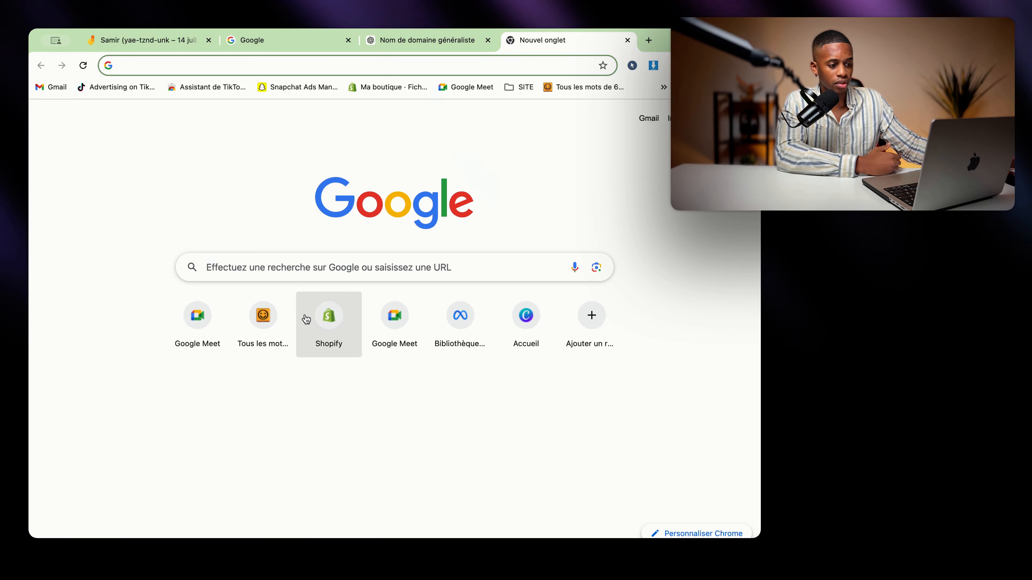
left_click(263, 316)
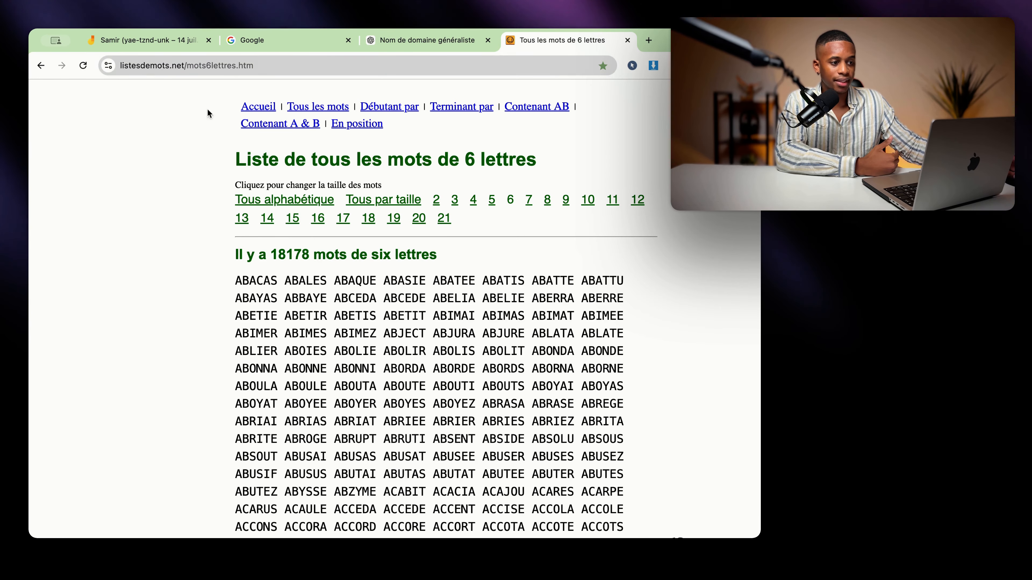
scroll(401, 383, "down", 10)
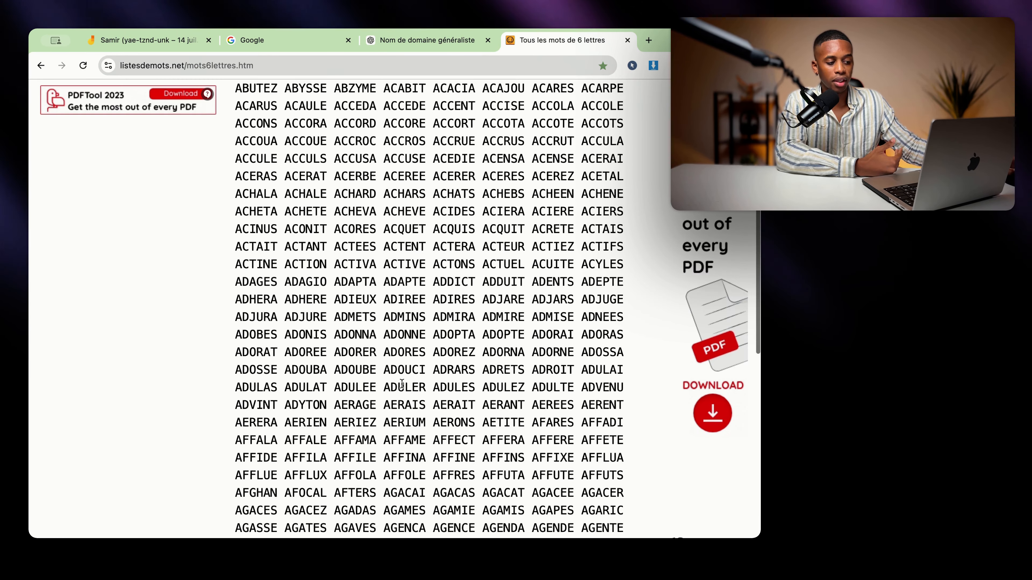
scroll(402, 384, "down", 8)
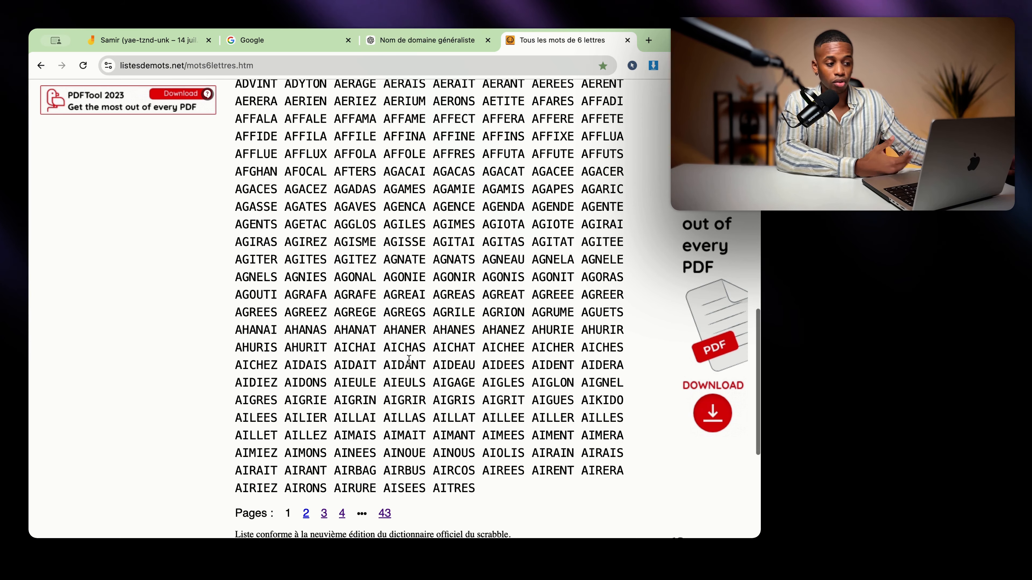
scroll(408, 360, "up", 18)
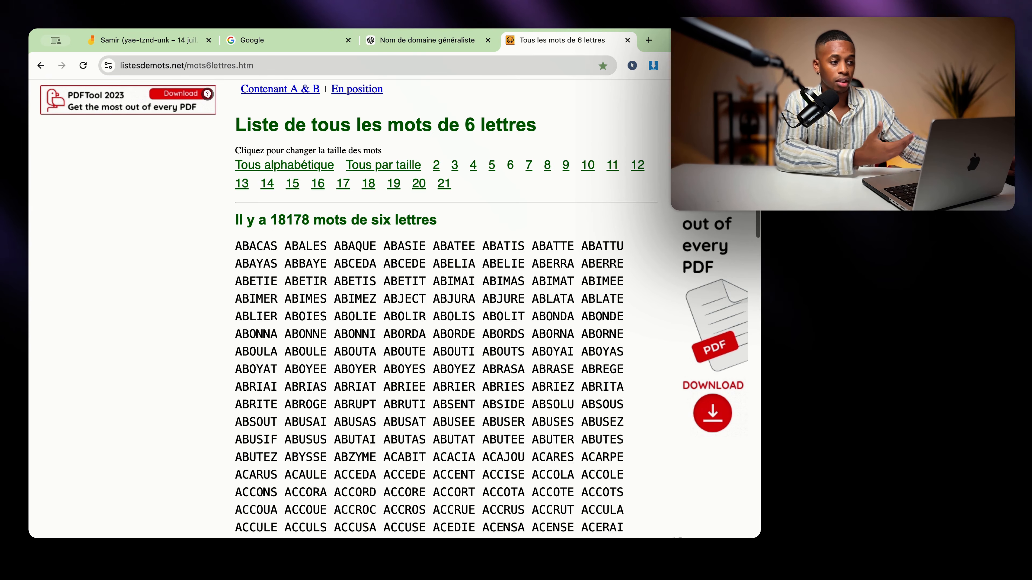
left_click(473, 40)
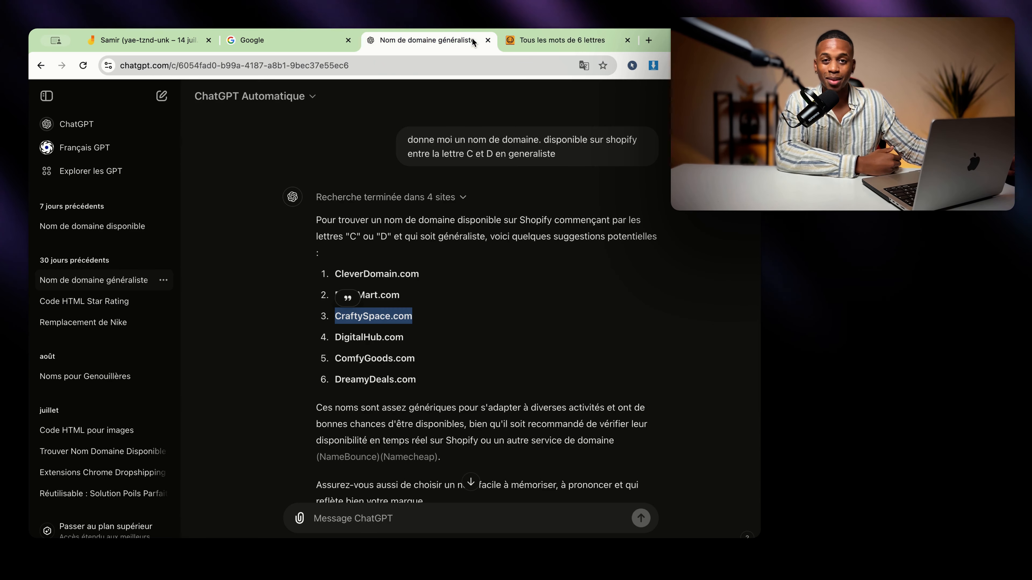
left_click(488, 40)
Browse the six-letter word list, including pages 4, 5 and 6, for a possible shop name.
scroll(426, 361, "down", 3)
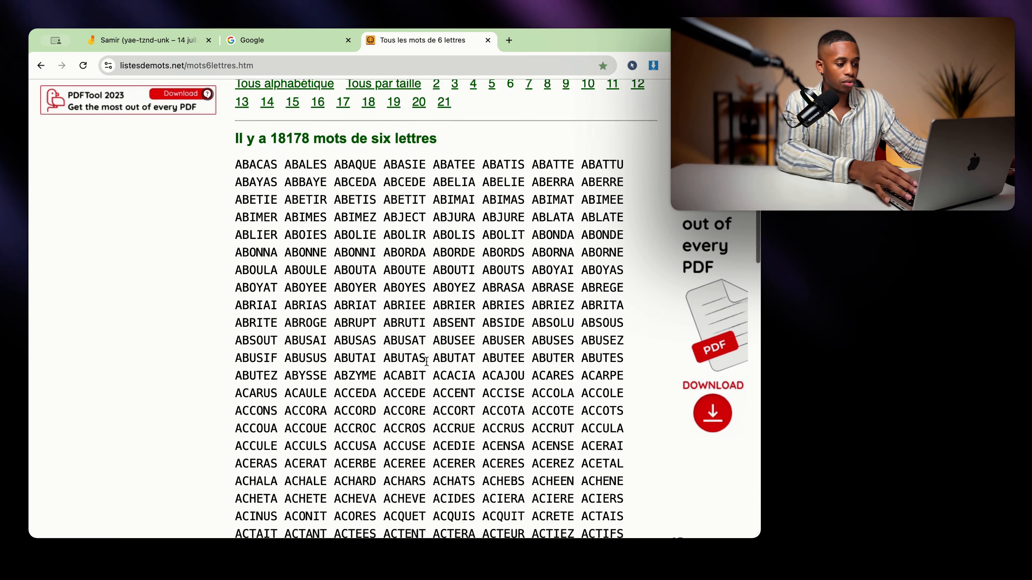
scroll(427, 361, "down", 19)
scroll(366, 427, "up", 6)
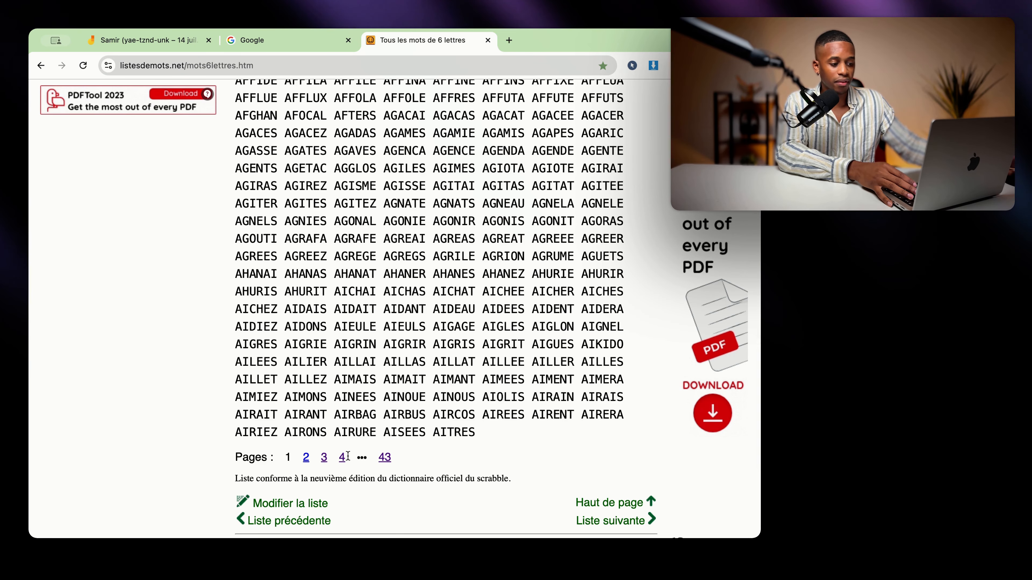
left_click(341, 457)
scroll(447, 444, "down", 15)
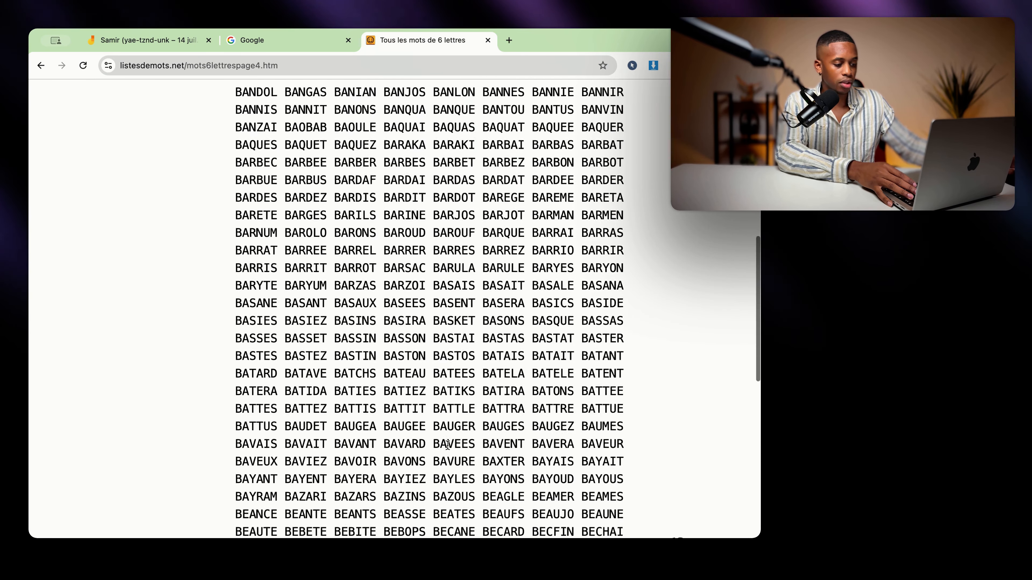
left_click(363, 501)
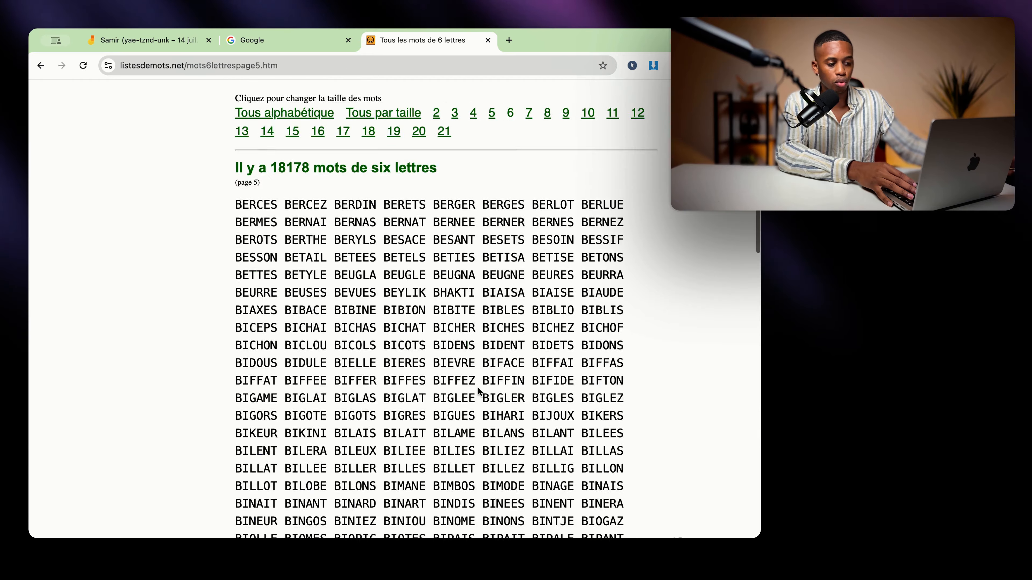
scroll(334, 339, "down", 4)
scroll(335, 340, "down", 15)
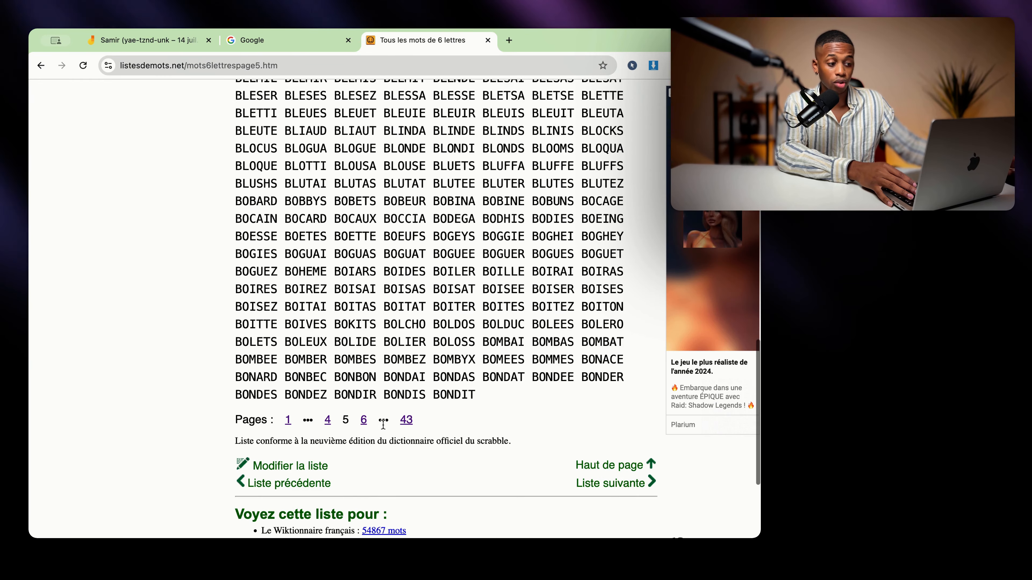
left_click(364, 421)
scroll(419, 398, "down", 15)
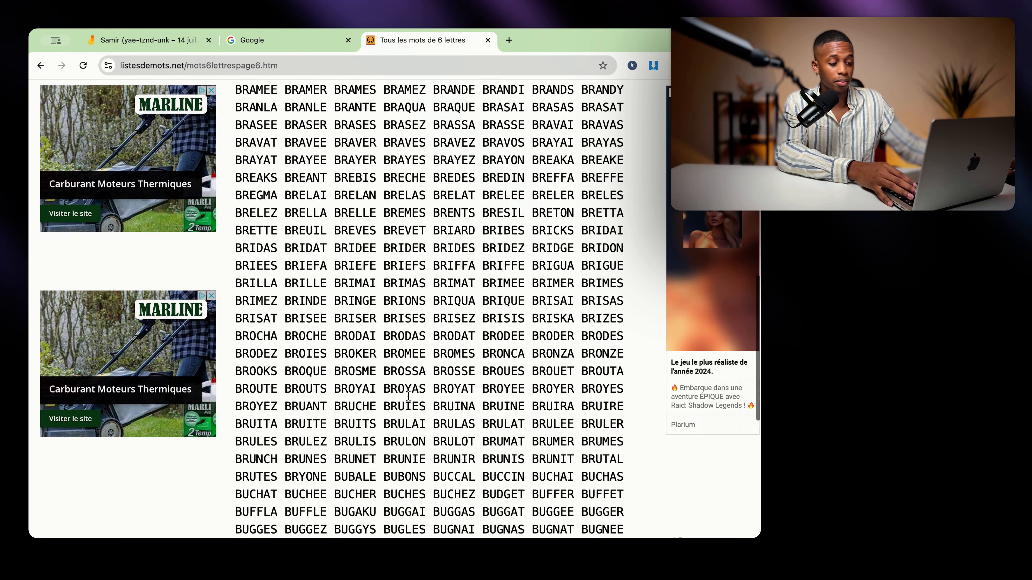
scroll(418, 398, "down", 3)
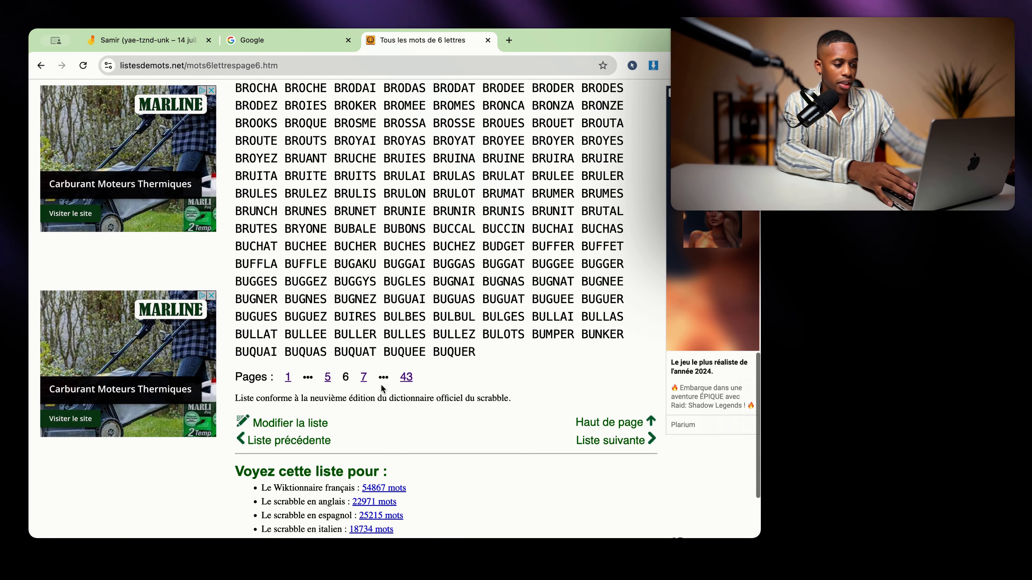
Open page 7 of the six-letter word list and select the word CAPENT.
left_click(363, 377)
scroll(437, 379, "down", 15)
scroll(406, 353, "down", 1)
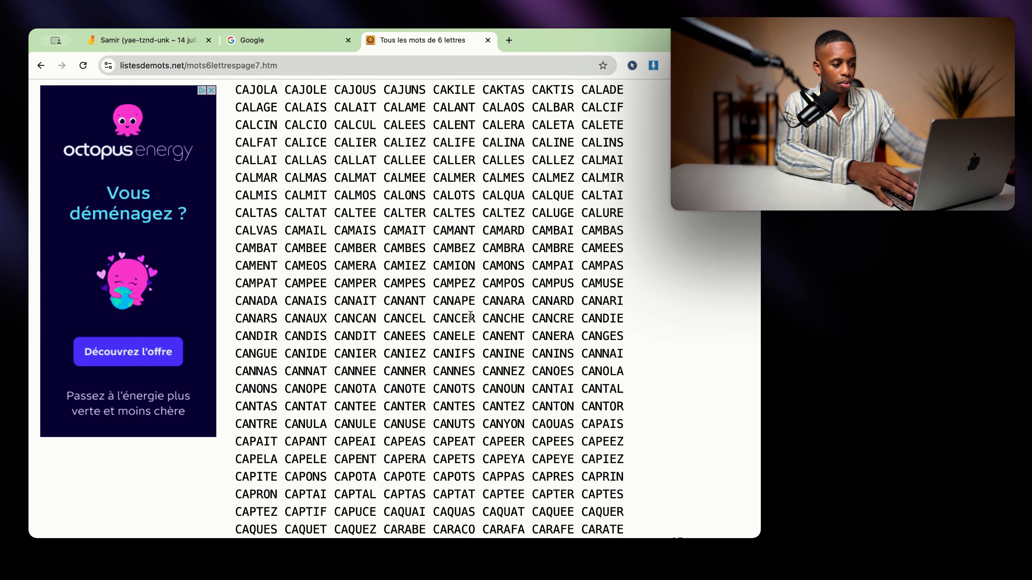
scroll(471, 317, "down", 5)
double_click(357, 327)
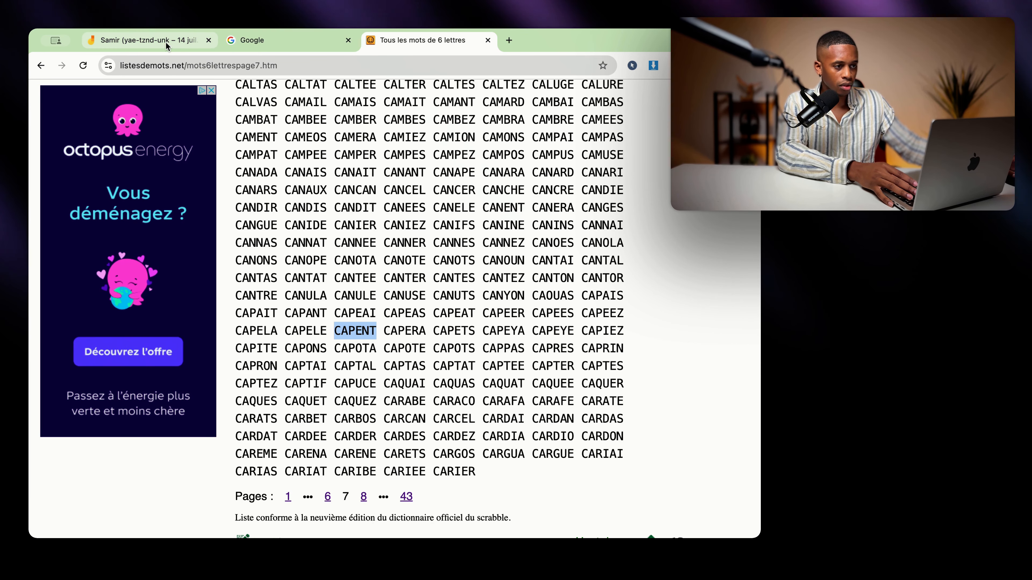
Check the plan on the whiteboard, open Canva in a new tab and enter its new look without the strobe effects.
left_click(244, 40)
left_click(171, 41)
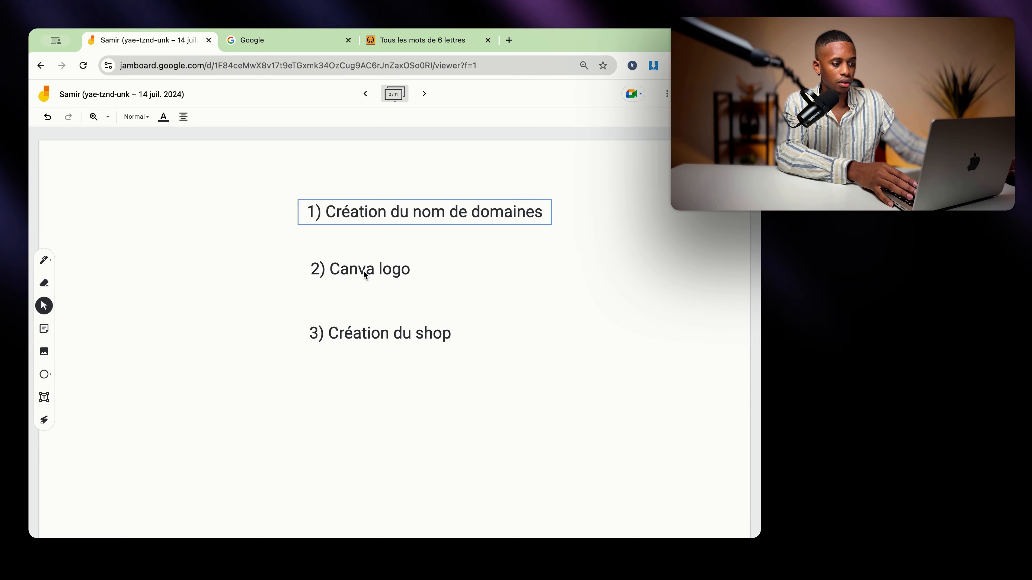
left_click(510, 40)
type("c")
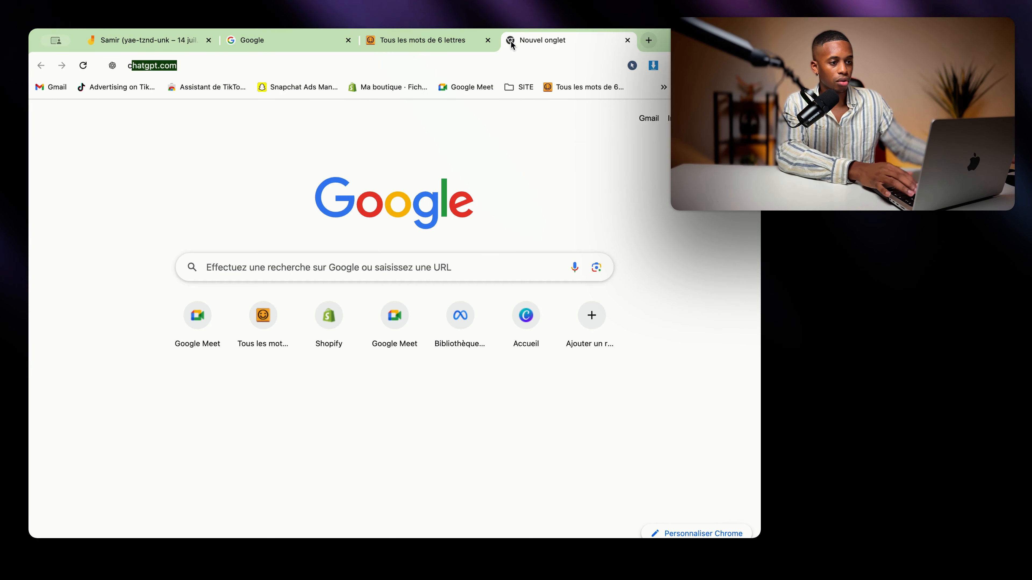
type("a")
key("Return")
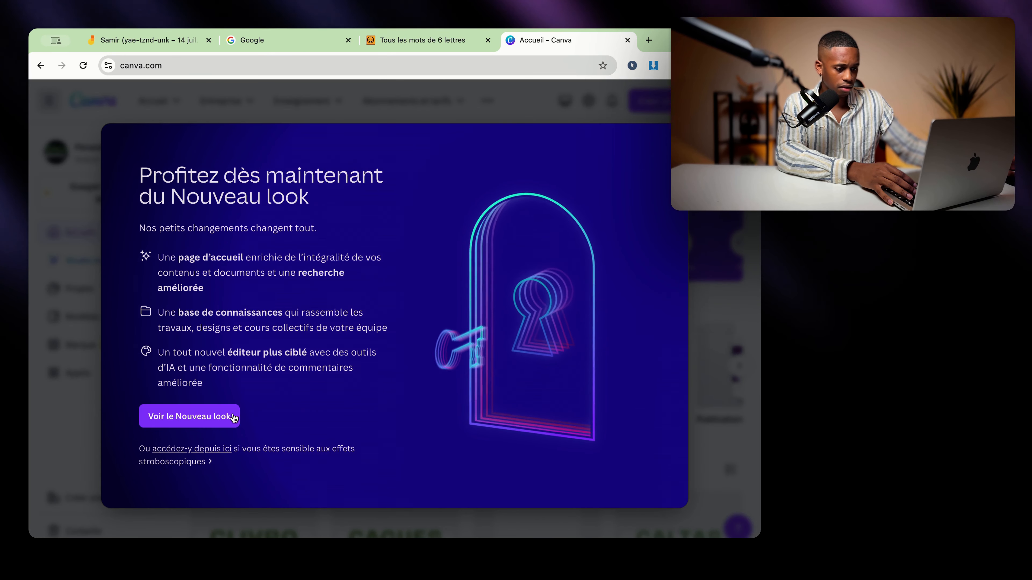
left_click(195, 450)
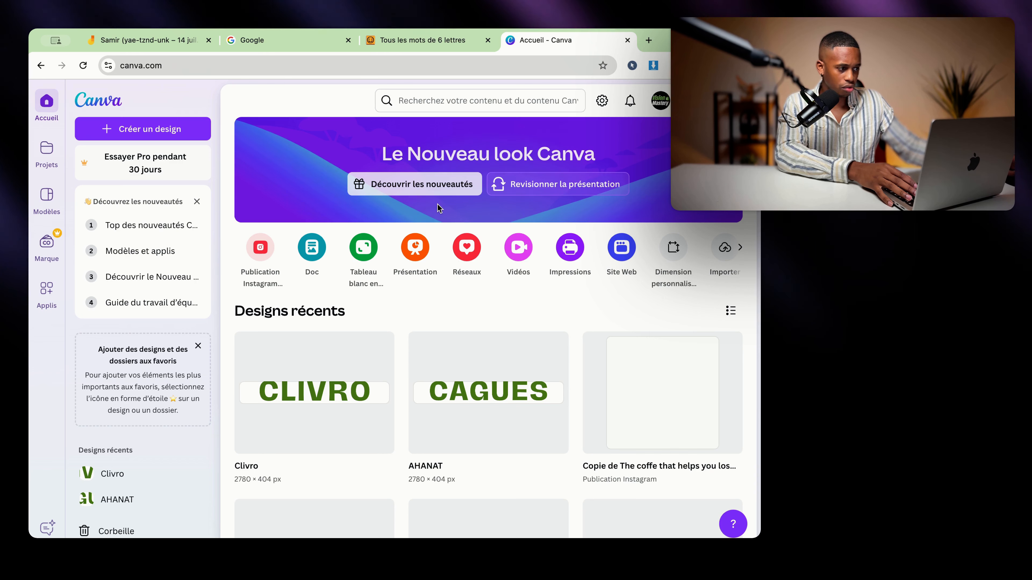
Create a custom-size design 2780 px wide and 404 px high.
left_click(680, 254)
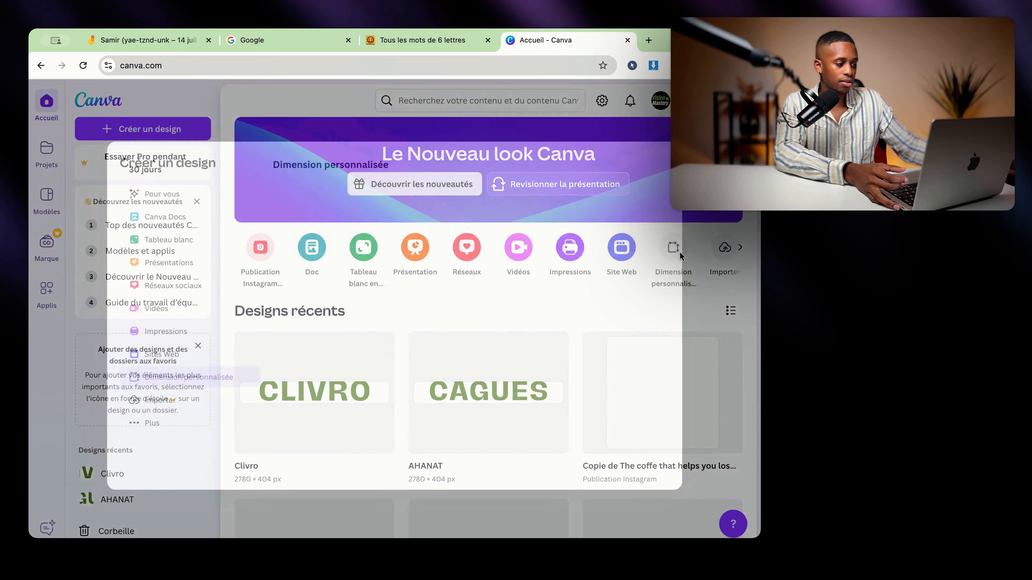
type("-11")
key("BackSpace")
key("BackSpace")
key("BackSpace")
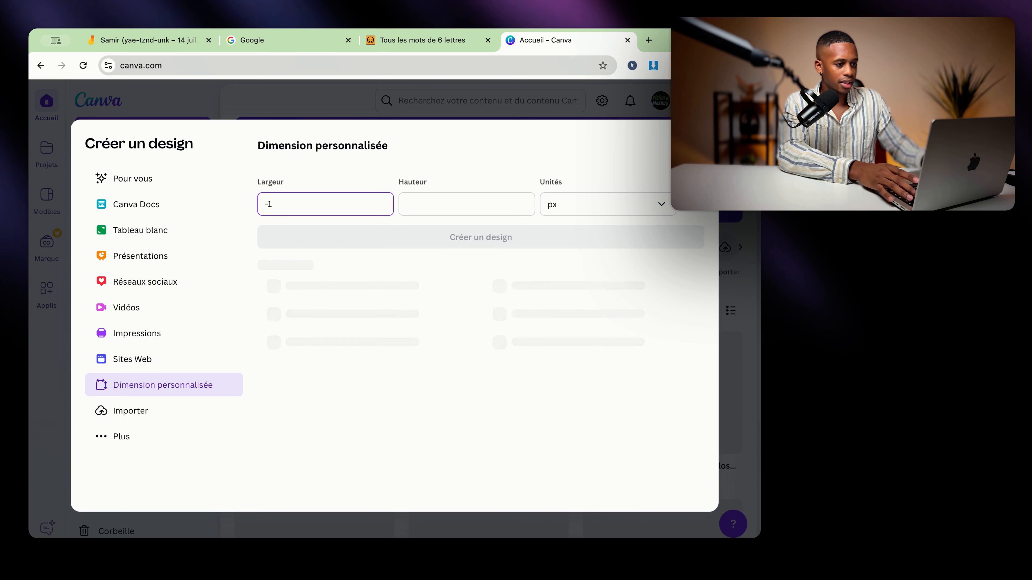
type("2780")
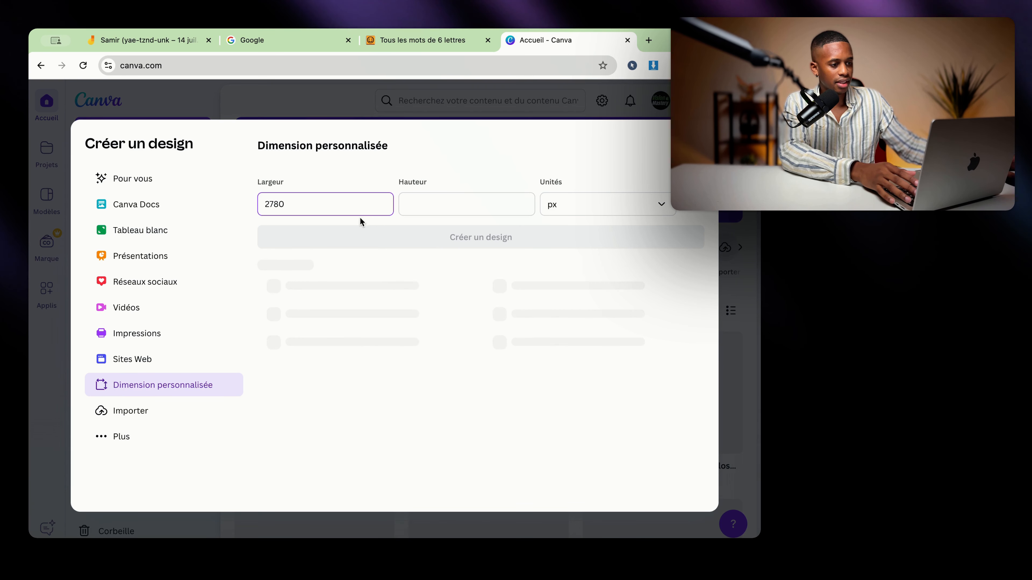
left_click(438, 206)
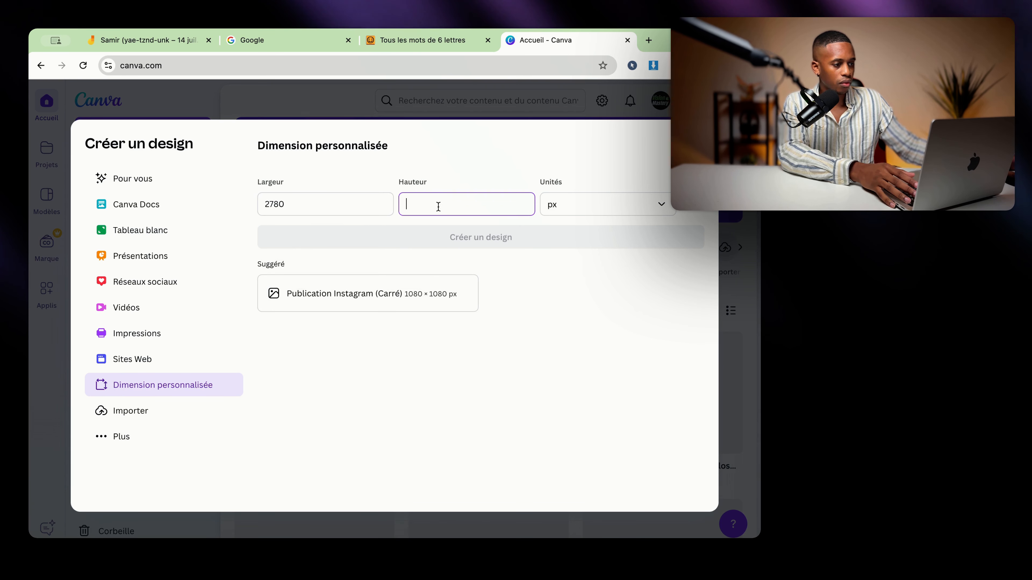
type("404")
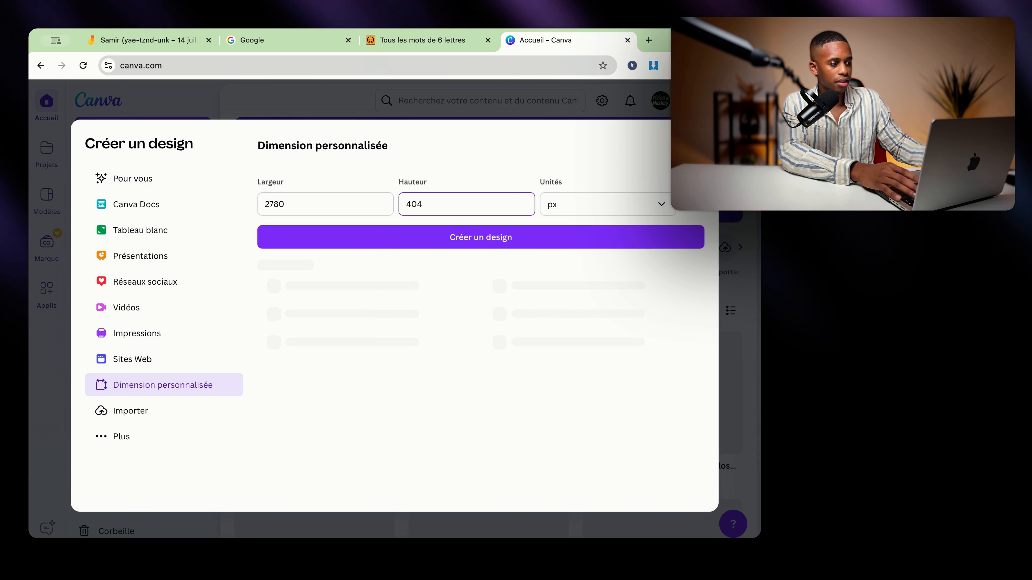
left_click(477, 238)
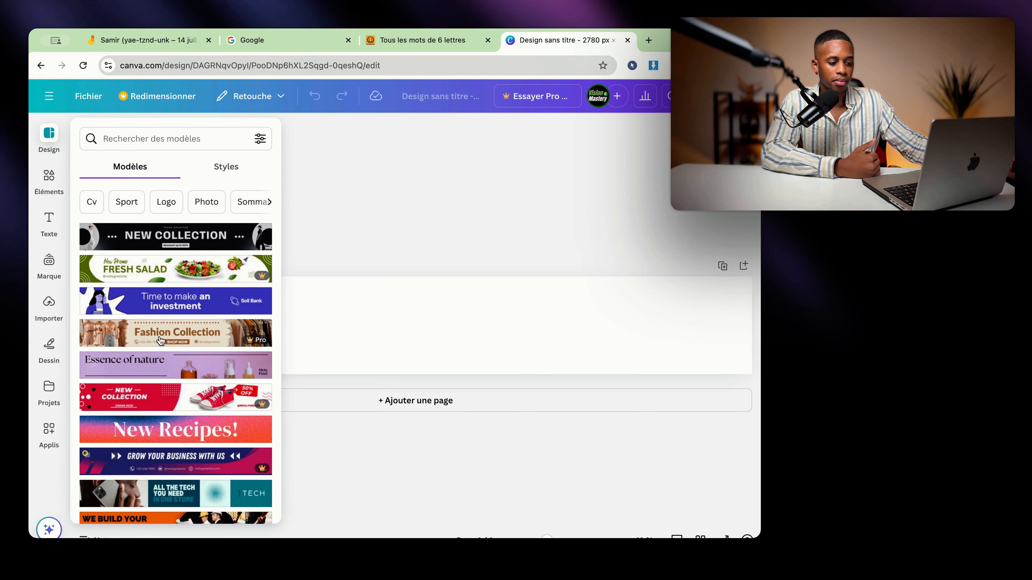
Apply the black and white New Collection banner template to the page and shift its title slightly left.
scroll(115, 464, "down", 2)
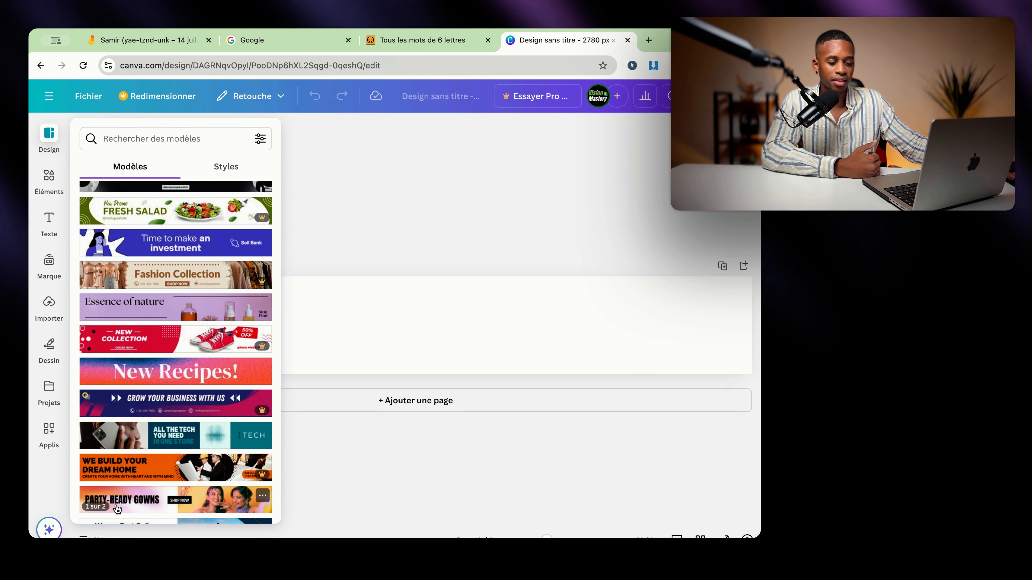
scroll(142, 260, "up", 2)
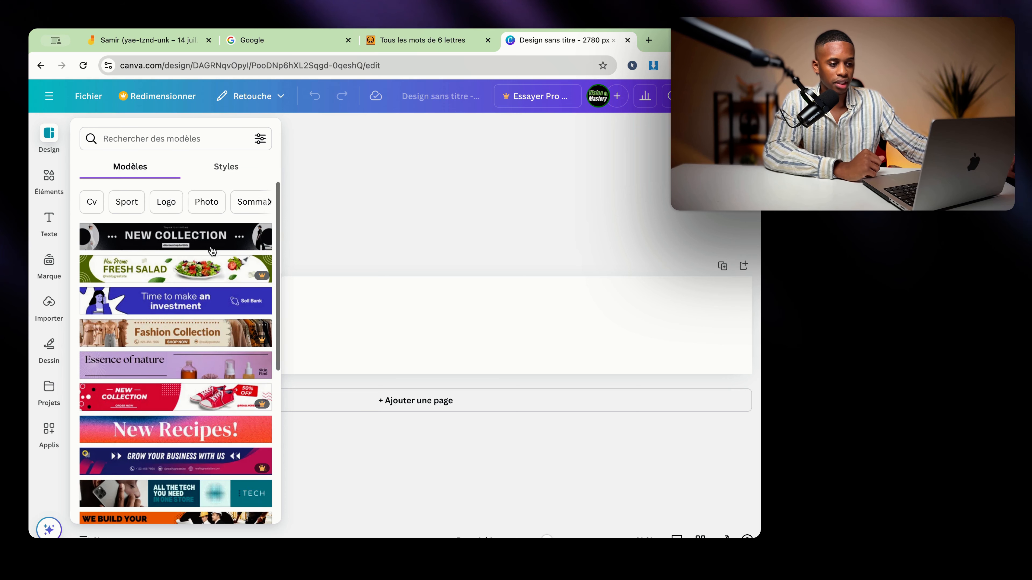
left_click(212, 239)
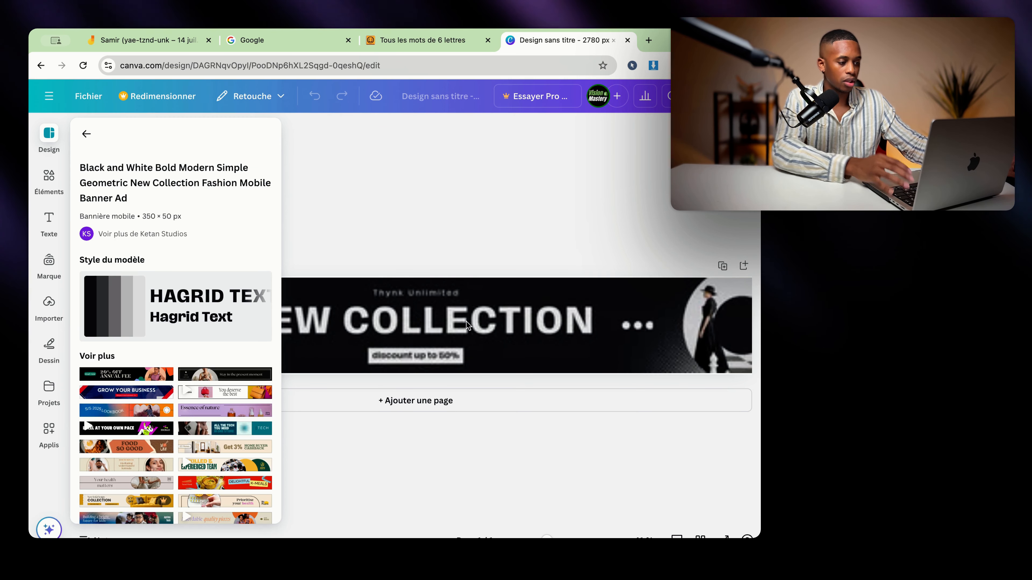
mouse_move(404, 322)
left_mouse_down()
mouse_move(459, 321)
mouse_move(413, 325)
left_mouse_up()
left_click_drag(559, 340, 520, 340)
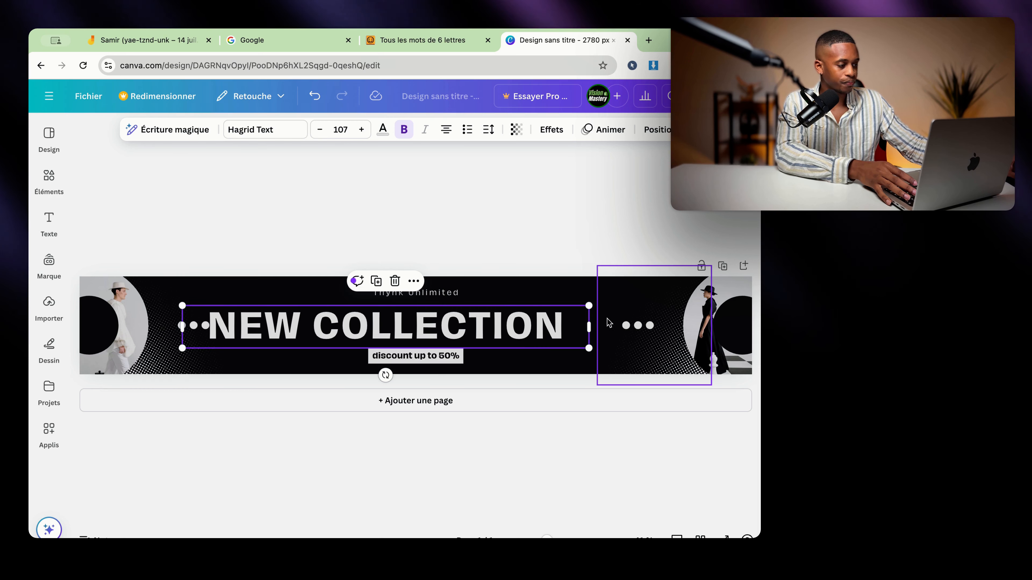
Delete the three dots and the circular picture of the woman in black at the banner's right end.
left_click(620, 296)
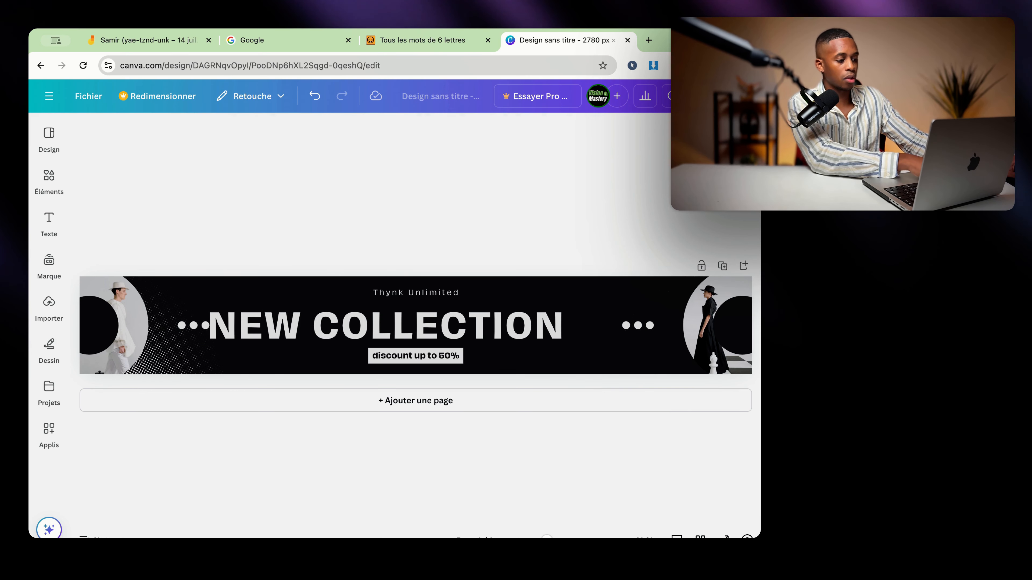
left_click(639, 328)
key("Delete")
left_click(713, 357)
key("Delete")
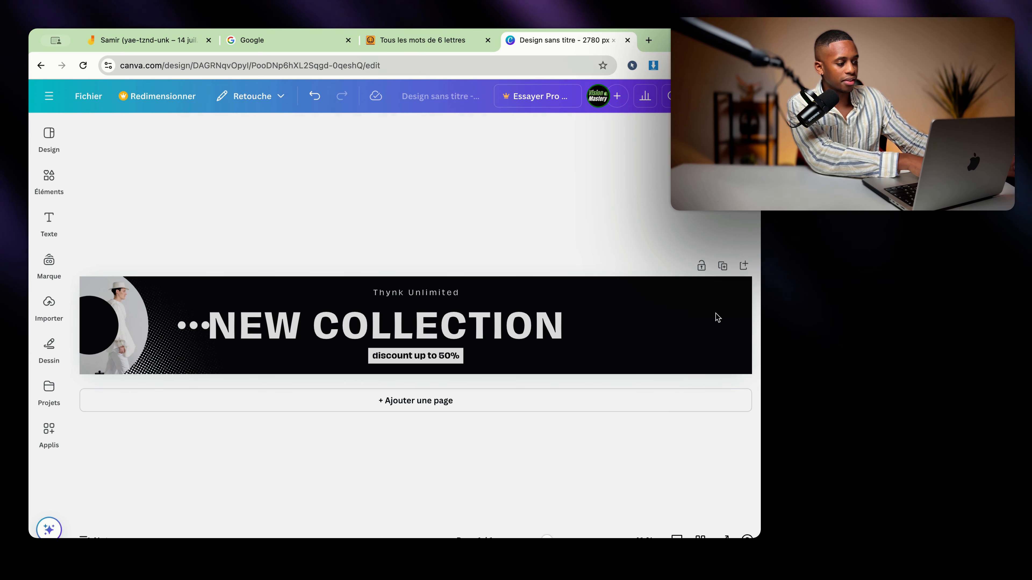
Move the title toward the banner's right end and delete the Thynk Unlimited and discount up to 50% texts.
left_click(407, 330)
left_click_drag(407, 330, 663, 323)
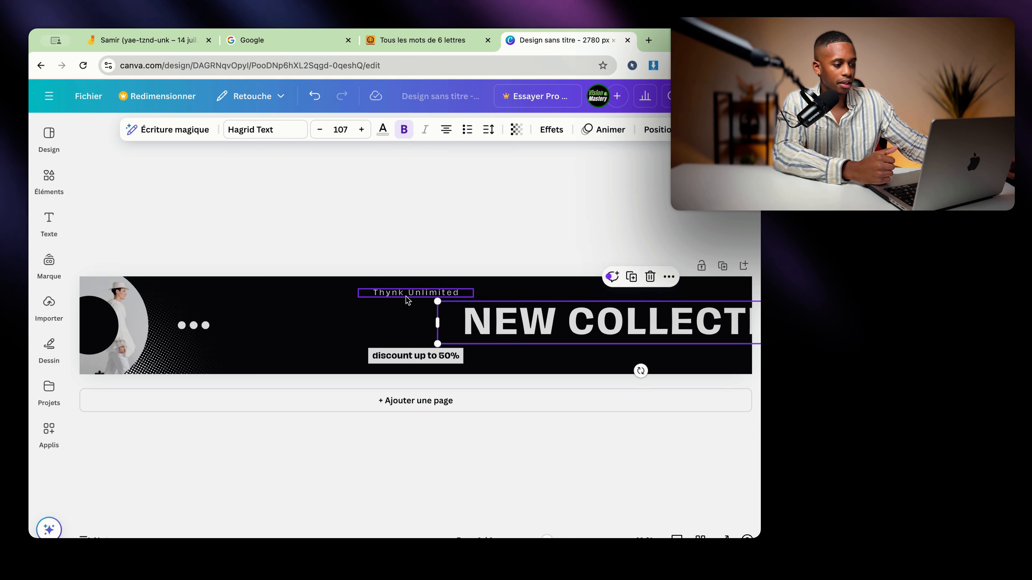
left_click(425, 291)
key("Delete")
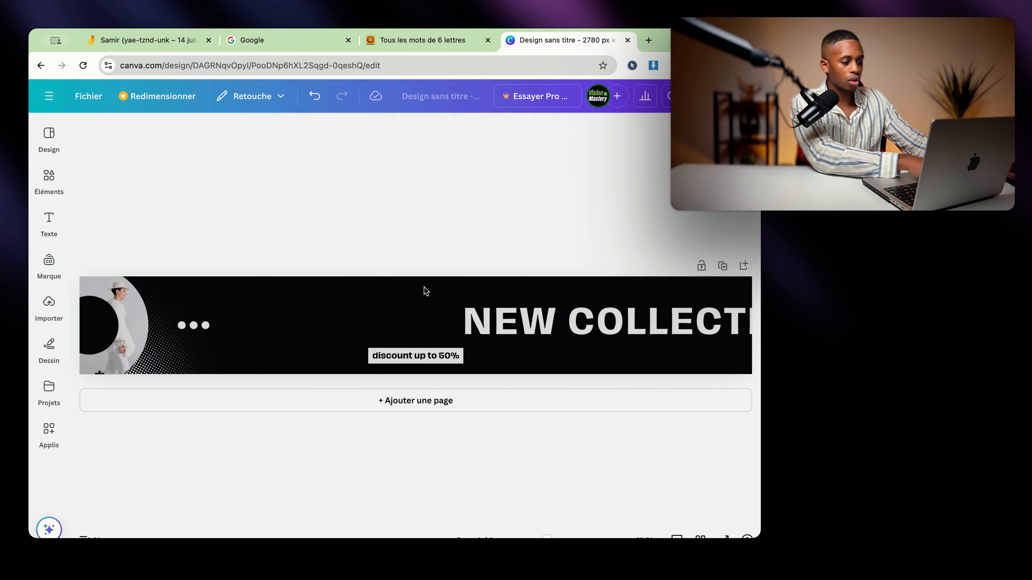
left_click(415, 356)
key("Delete")
Delete the remaining dots, the left-hand picture and the black background so only the title is left.
left_click(177, 338)
key("Delete")
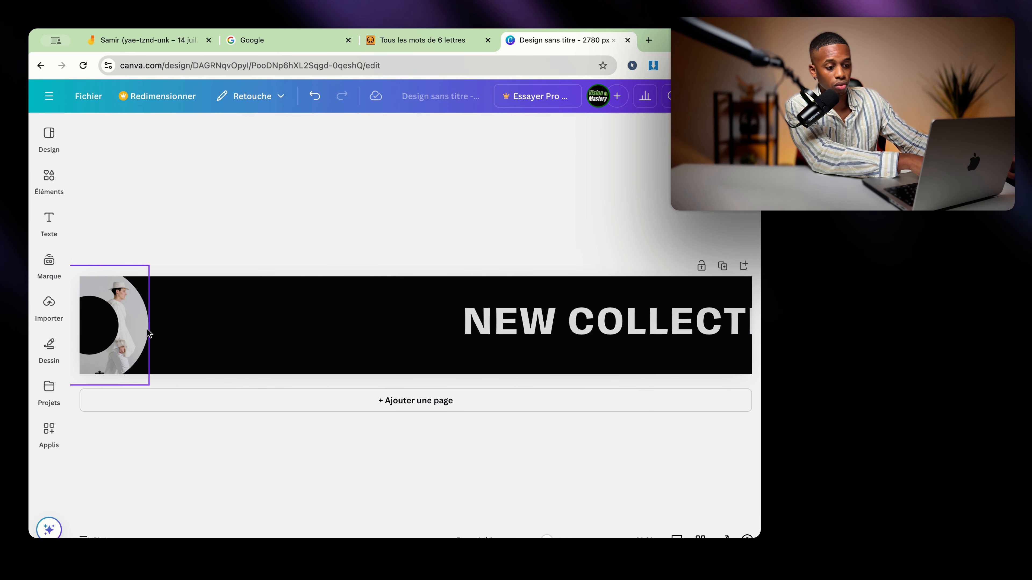
left_click(134, 325)
key("Delete")
left_click(164, 334)
key("Delete")
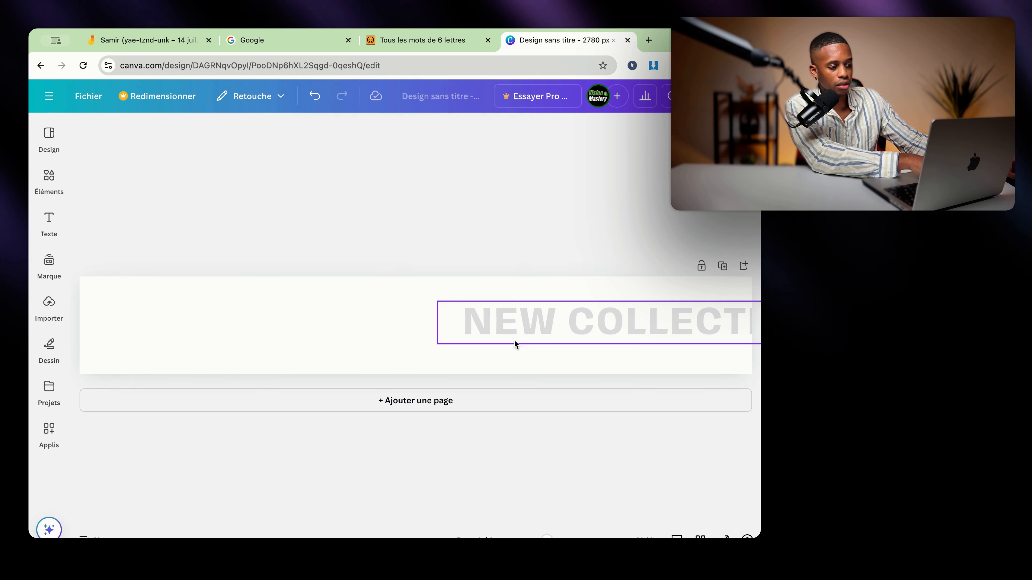
Bring the title back toward the middle of the page and replace its text with CAPENT.
left_click_drag(513, 341, 391, 336)
double_click(433, 330)
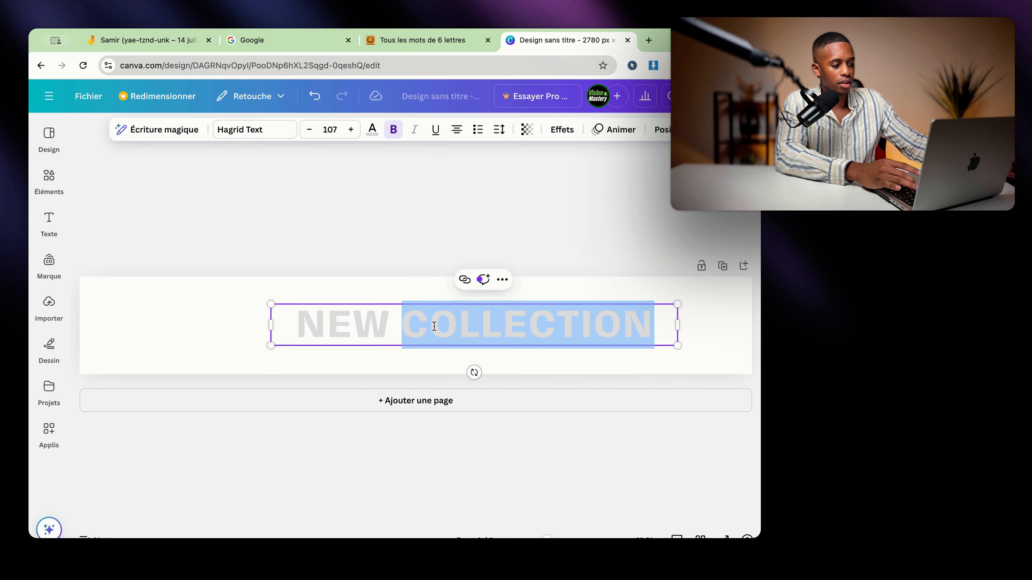
key("super+a")
type("CAPENT")
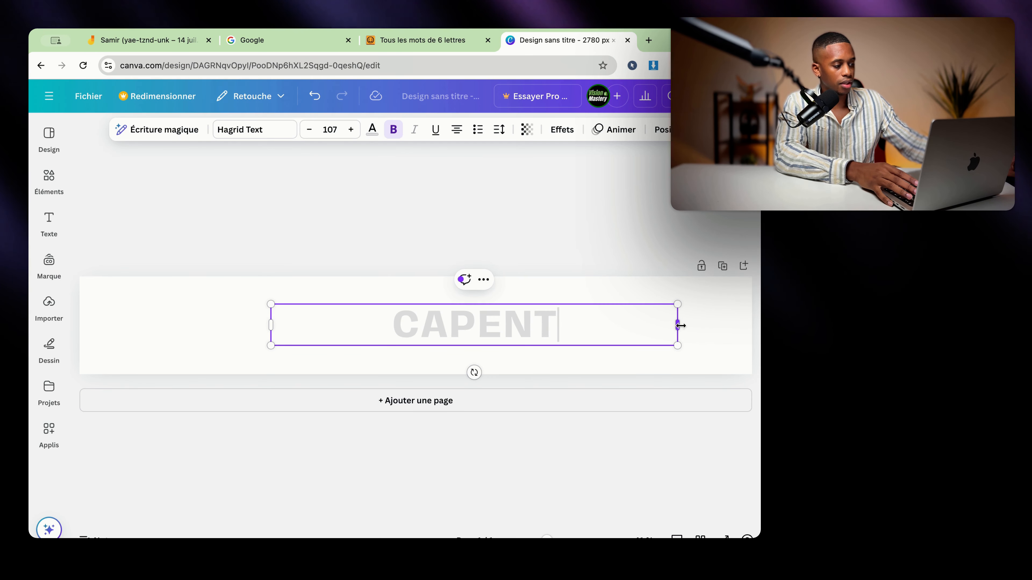
Narrow the CAPENT text box to fit the word and centre it on the page.
left_click_drag(677, 325, 455, 325)
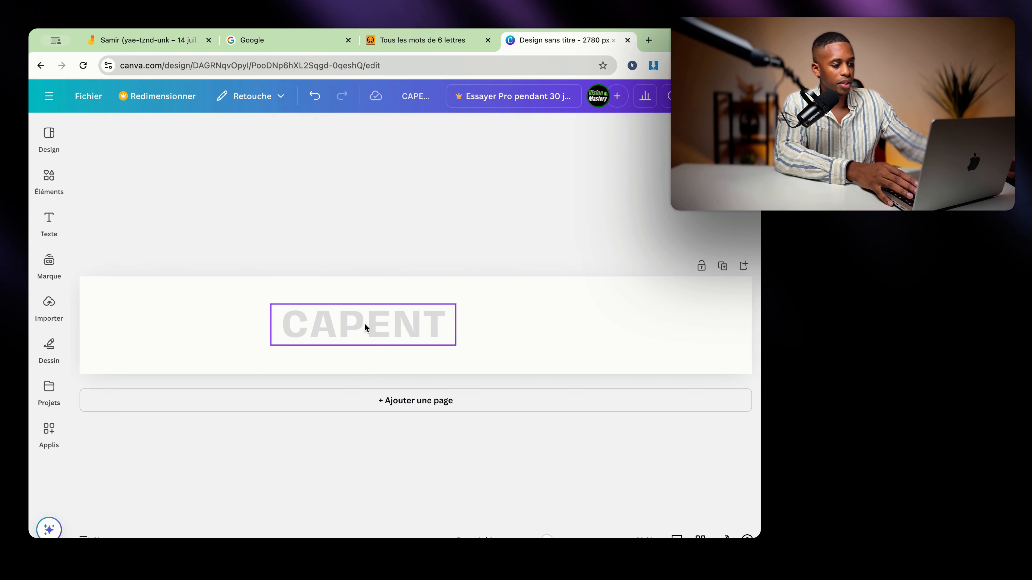
left_click_drag(364, 323, 443, 325)
left_click_drag(430, 326, 420, 324)
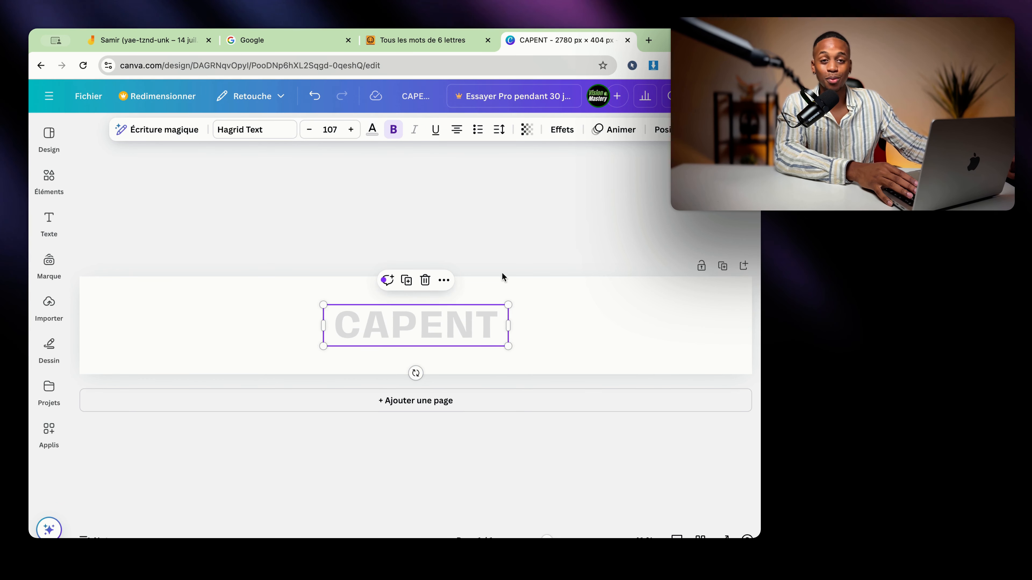
Enlarge the CAPENT text to a font size of about 355 and centre it so it fills the banner's height.
left_click_drag(507, 304, 725, 256)
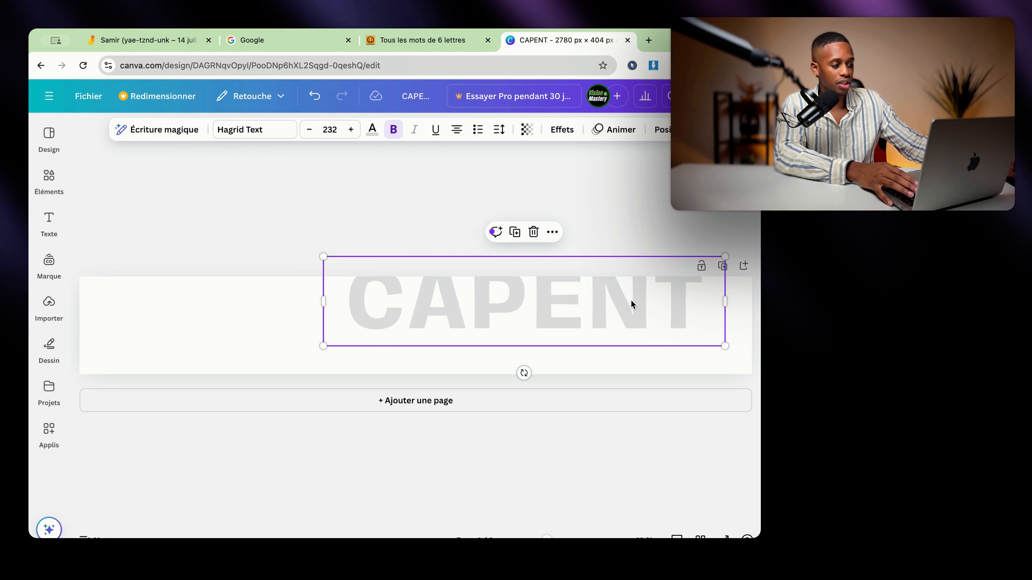
left_click_drag(633, 302, 504, 335)
left_click_drag(608, 287, 750, 254)
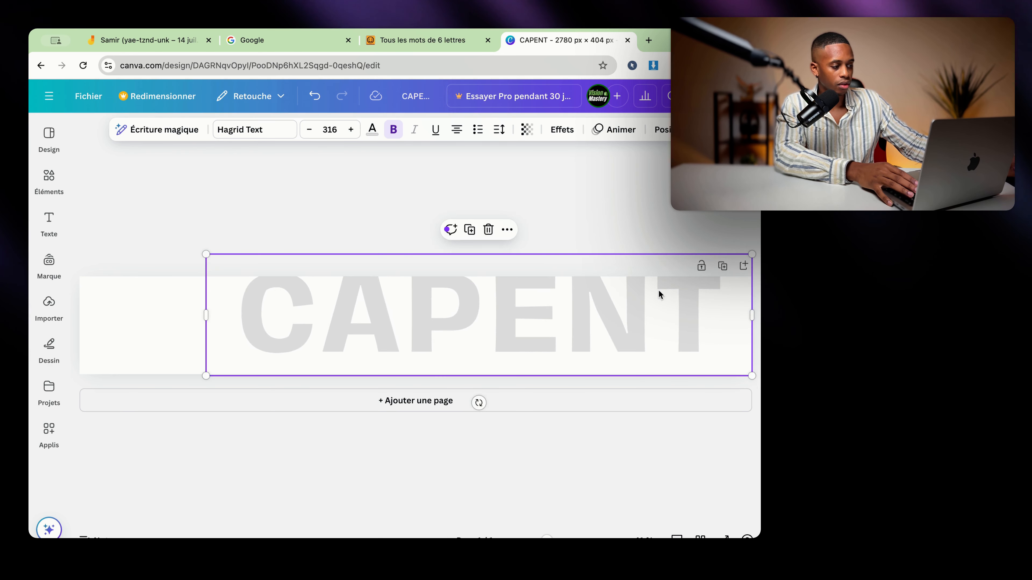
left_click_drag(659, 292, 567, 321)
left_click_drag(680, 273, 747, 258)
left_click_drag(662, 325, 637, 325)
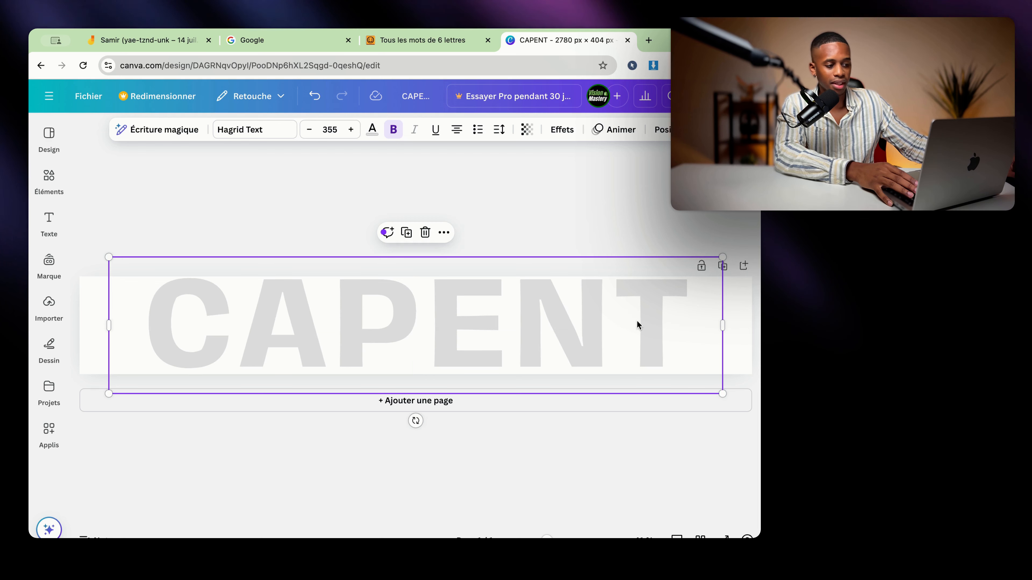
left_click(645, 219)
left_click(538, 313)
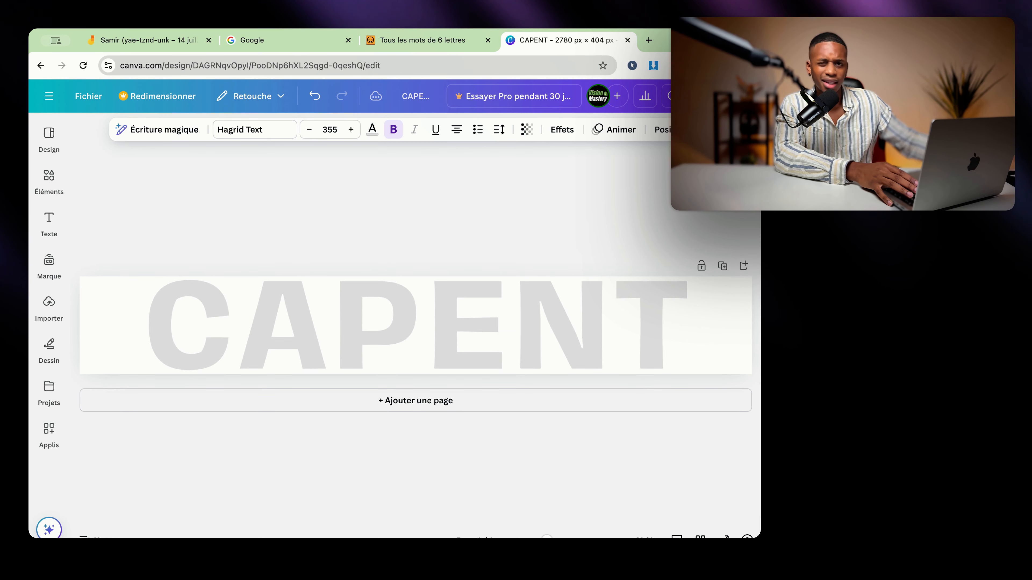
left_click(595, 217)
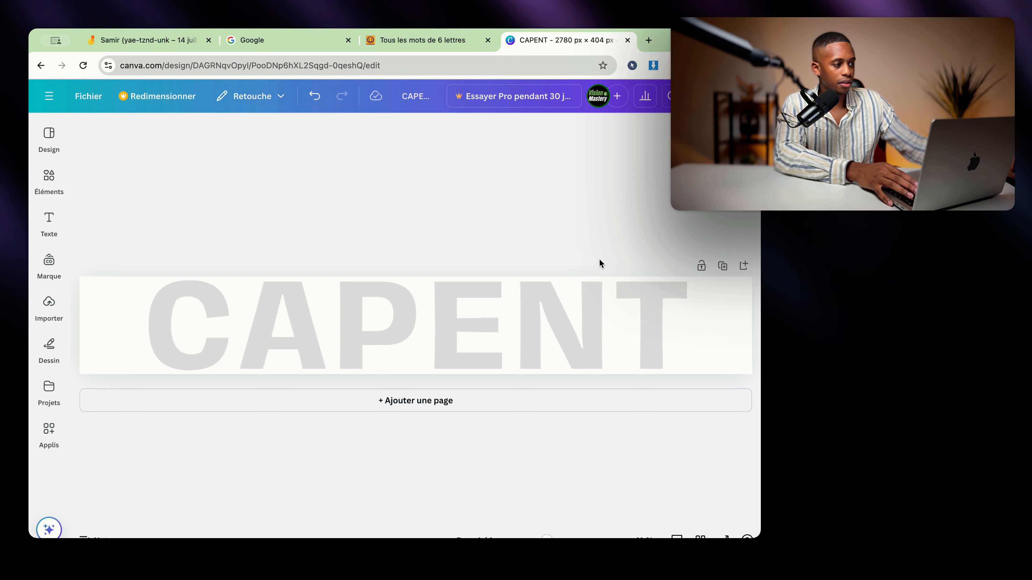
Open the Eye Dropper extension page in the Chrome Web Store in a new tab and find it through a search for "eye".
left_click(648, 41)
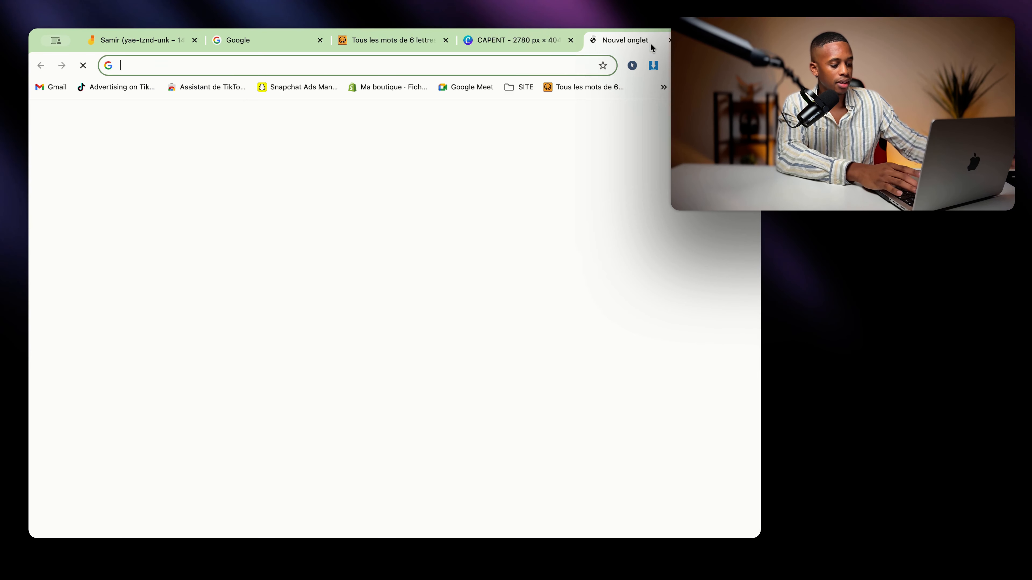
type("chromewebstore.google.com/detail/eye-dropper/hmdcmlfkchdmnmnmheododdhjedfccka")
key("Return")
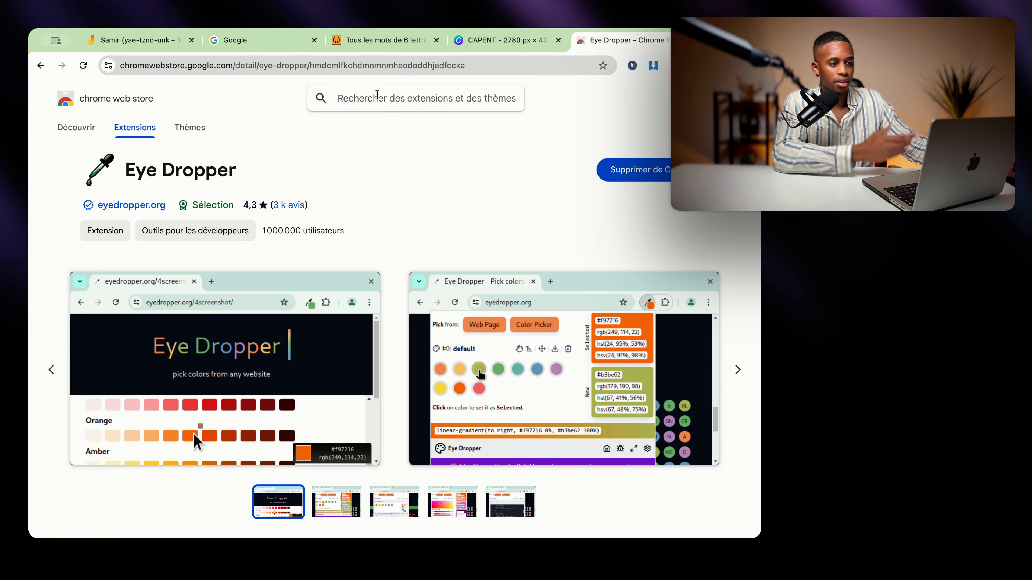
type("eye")
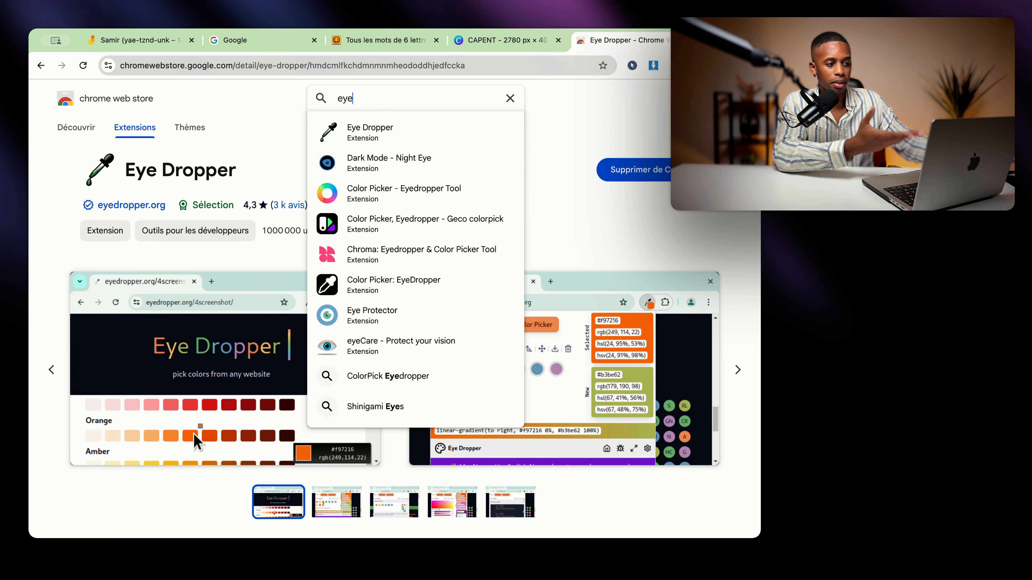
left_click(387, 144)
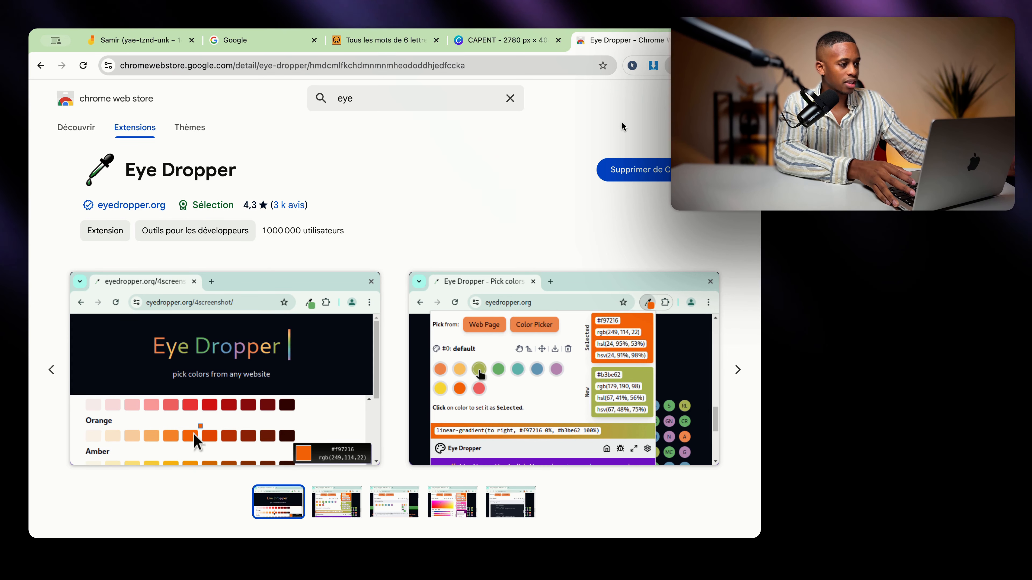
Return to the Canva design and set the CAPENT text colour to #0D3F4E.
left_click(487, 40)
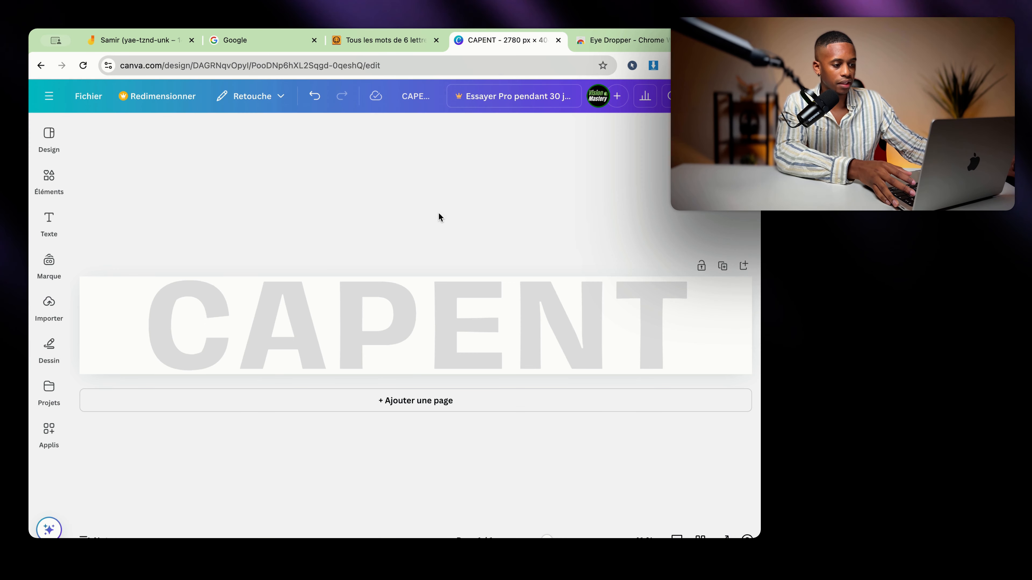
left_click(439, 304)
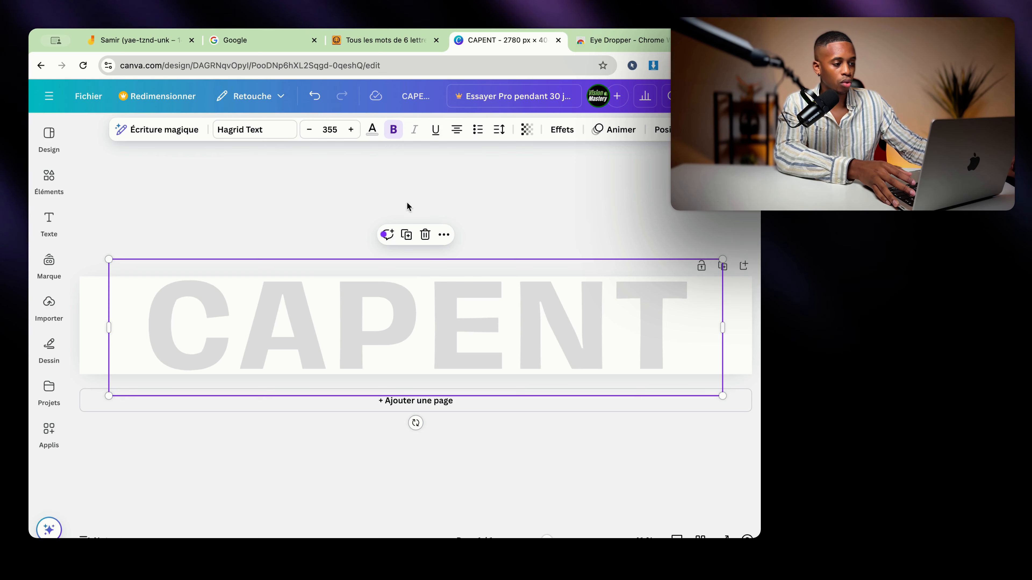
left_click(372, 131)
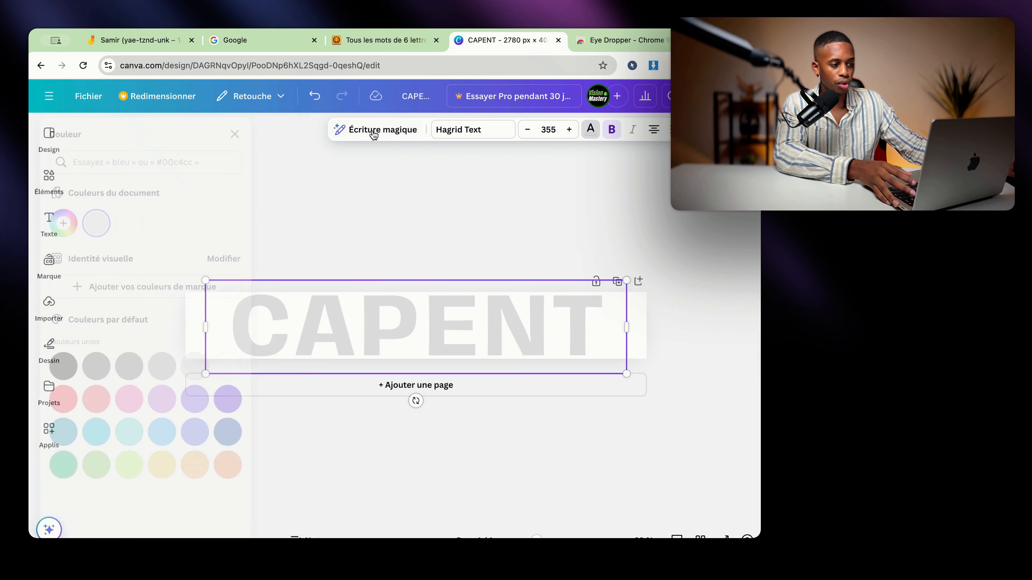
left_click(127, 225)
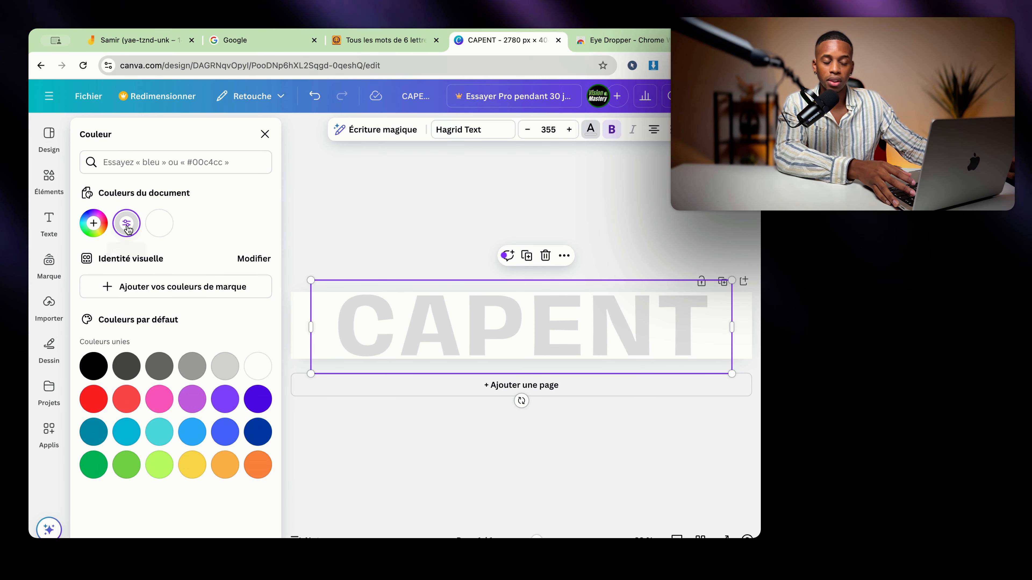
type("#0D3F4E")
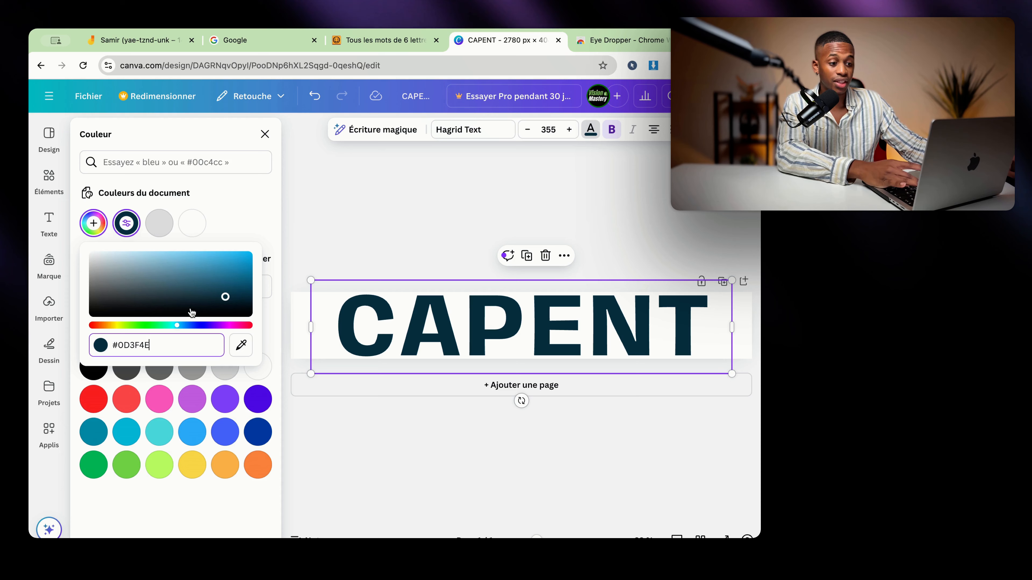
left_click(446, 195)
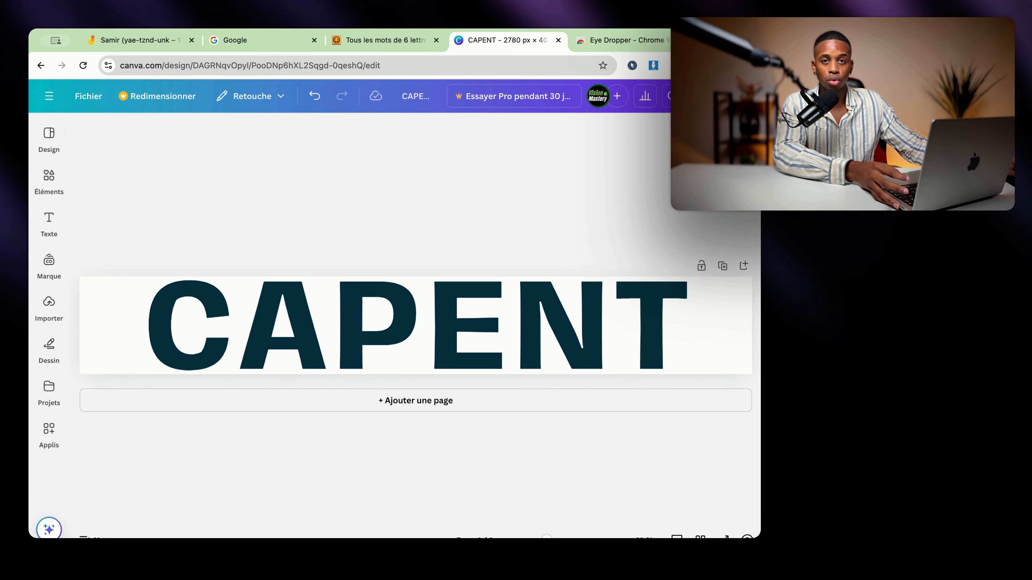
Open the PNG download options for the CAPENT logo design.
left_click(721, 96)
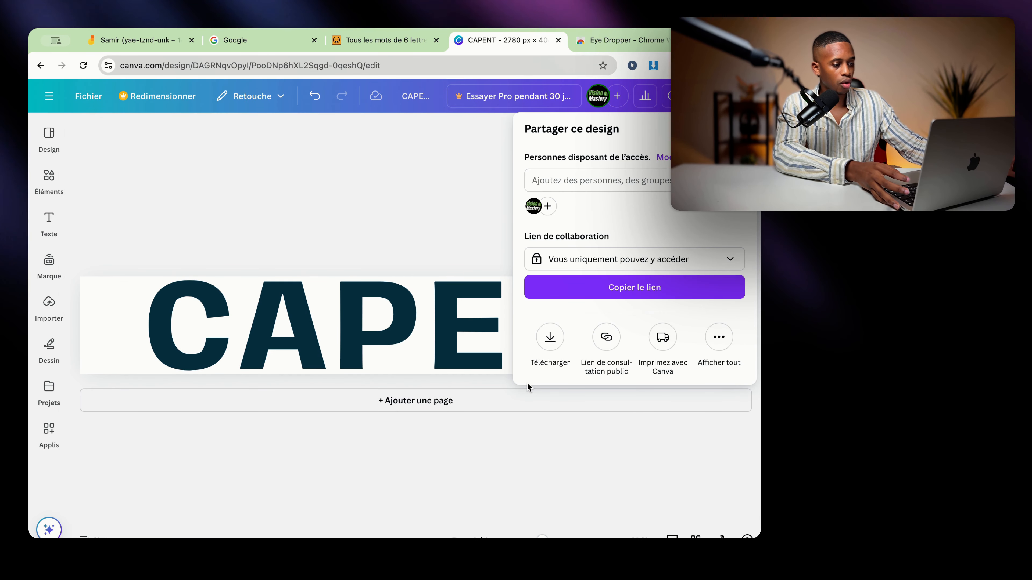
left_click(550, 337)
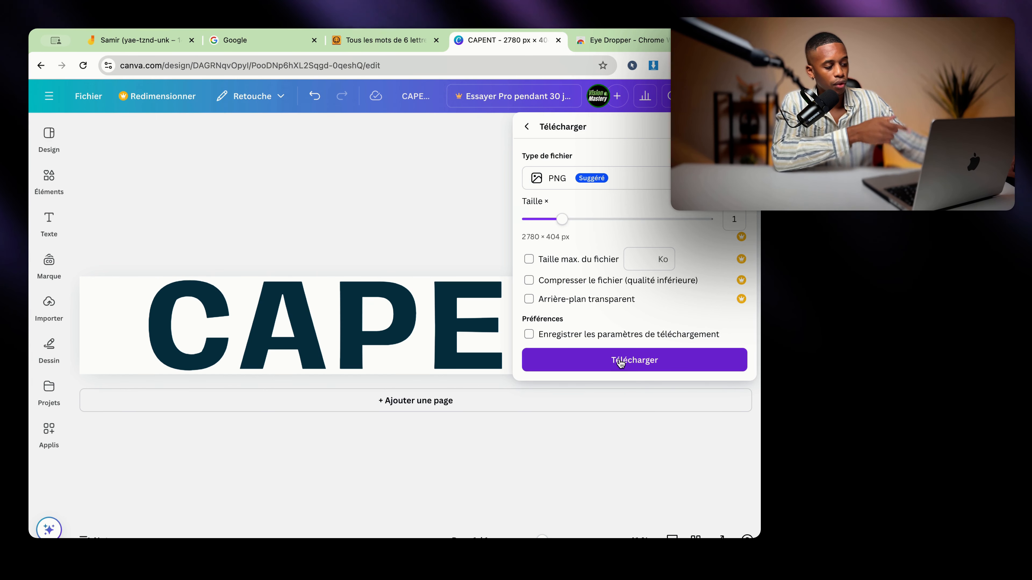
Switch to the Jamboard plan and point out its "2) Canva logo" item before moving on to the shop creation.
left_click(157, 42)
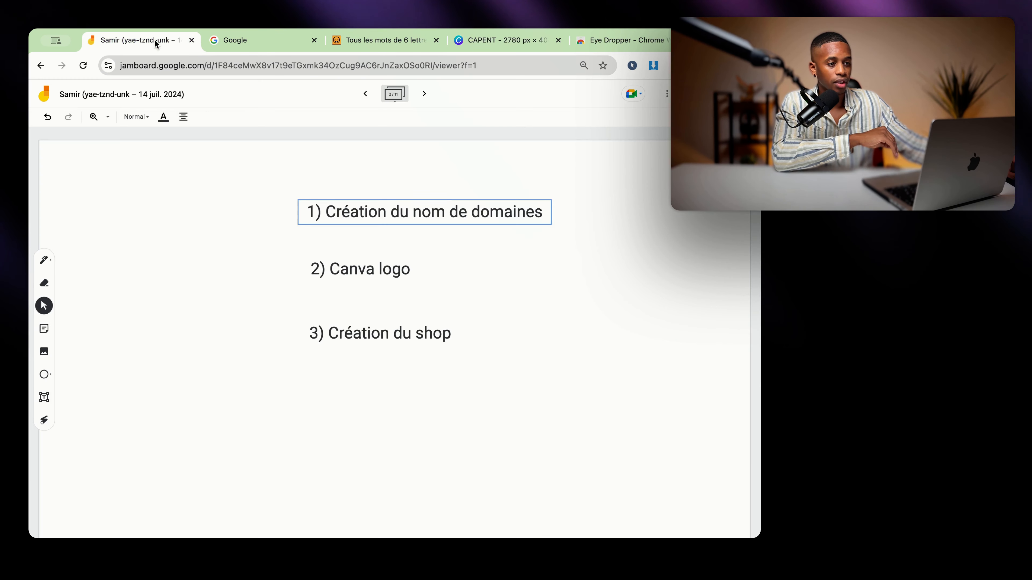
left_click(365, 272)
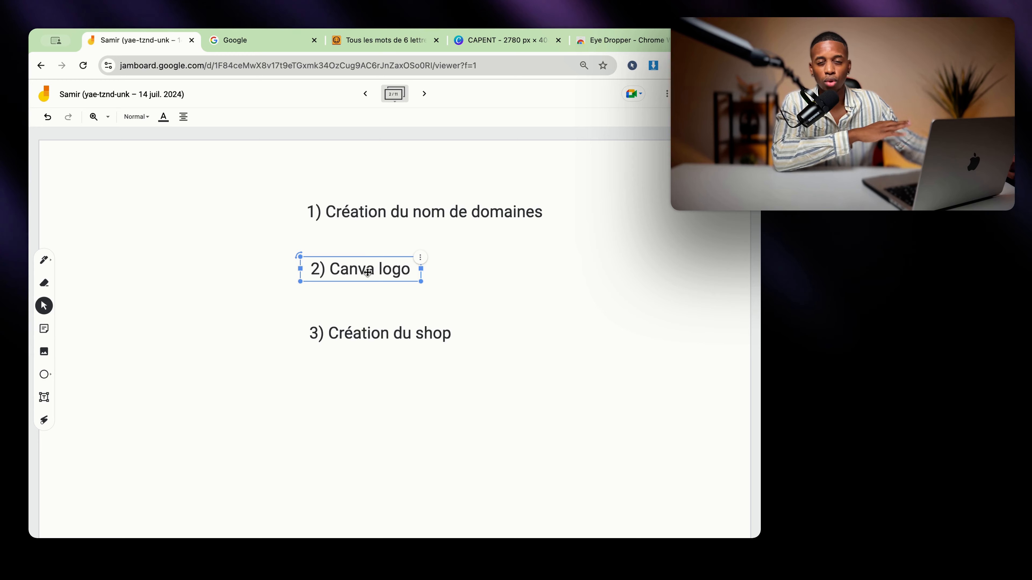
left_click(453, 316)
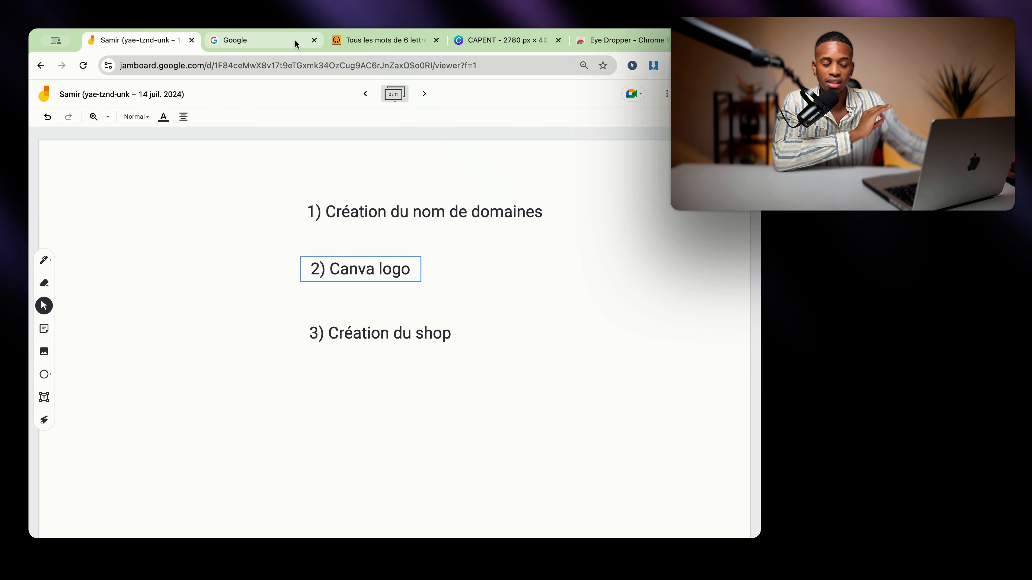
Close the browser tabs of the six-letter word list, the Canva design and the Eye Dropper page.
left_click(436, 41)
left_click(432, 40)
left_click(436, 41)
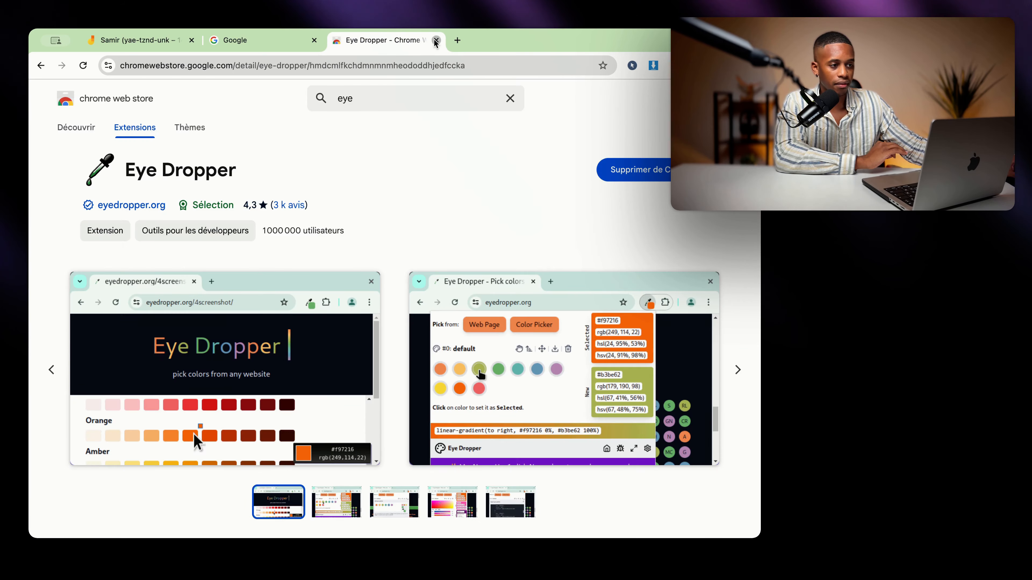
left_click(436, 40)
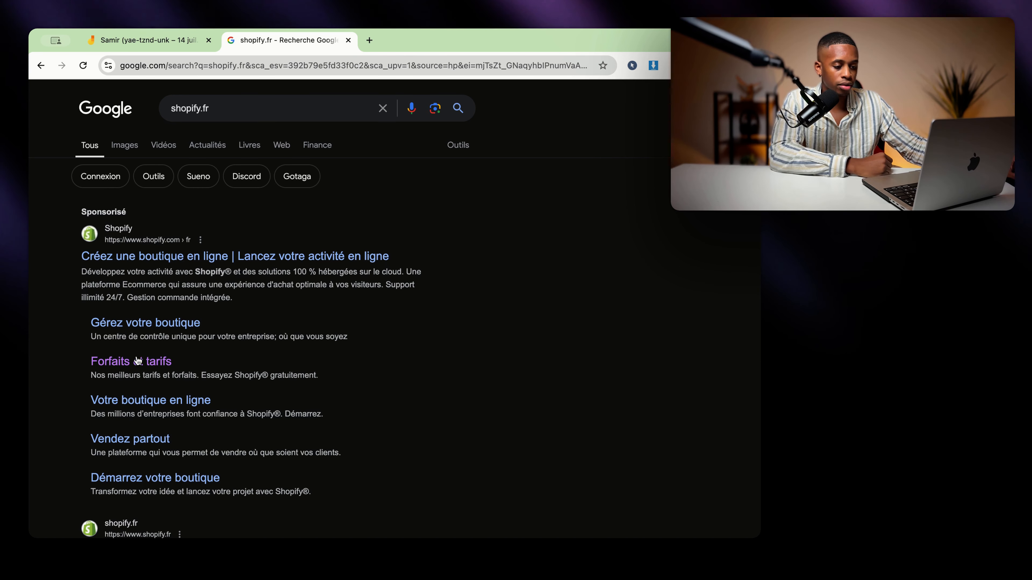
Open the French Shopify site from the shopify.fr search results and start a free trial.
scroll(130, 368, "down", 4)
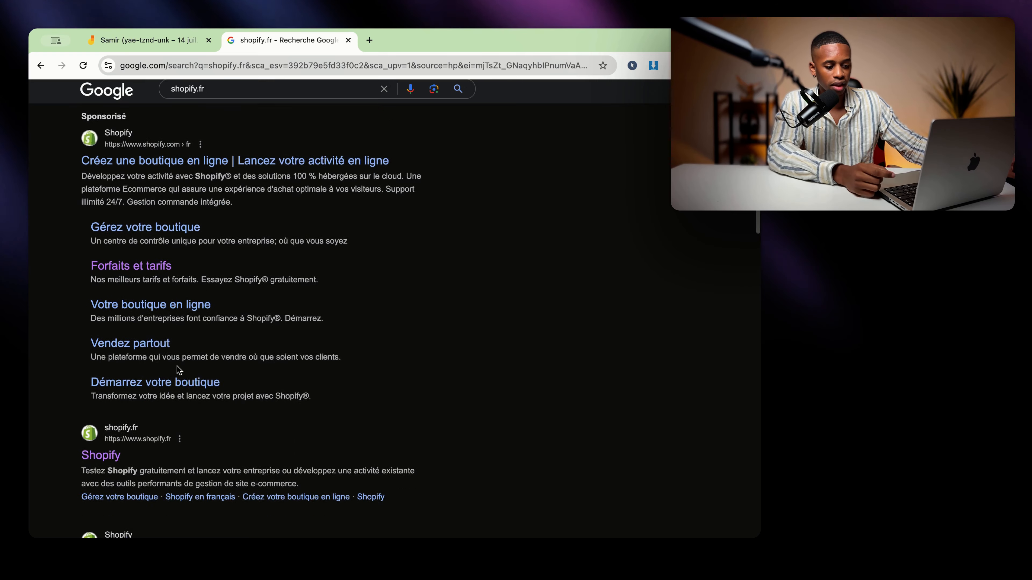
scroll(148, 376, "up", 4)
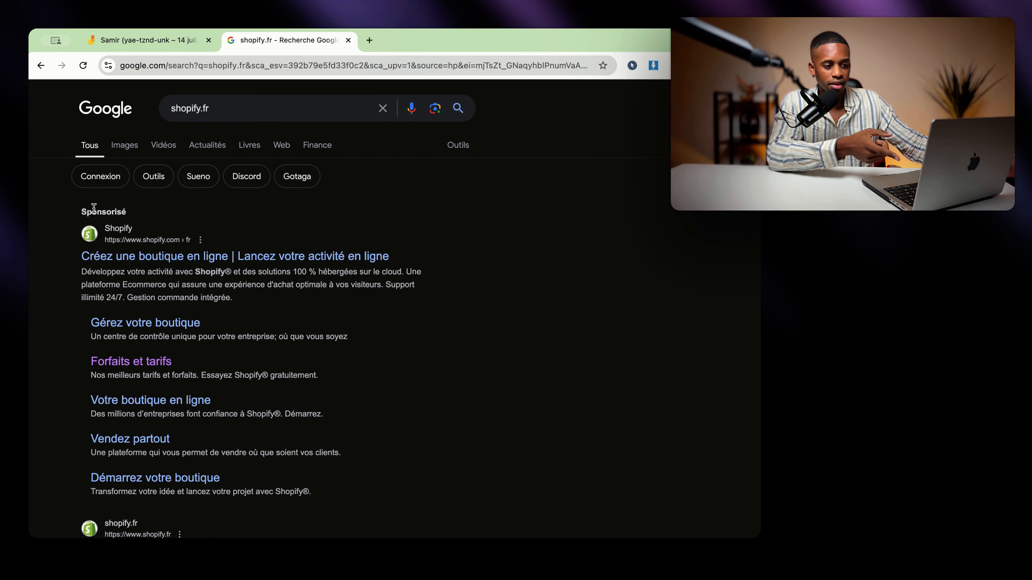
scroll(207, 350, "down", 3)
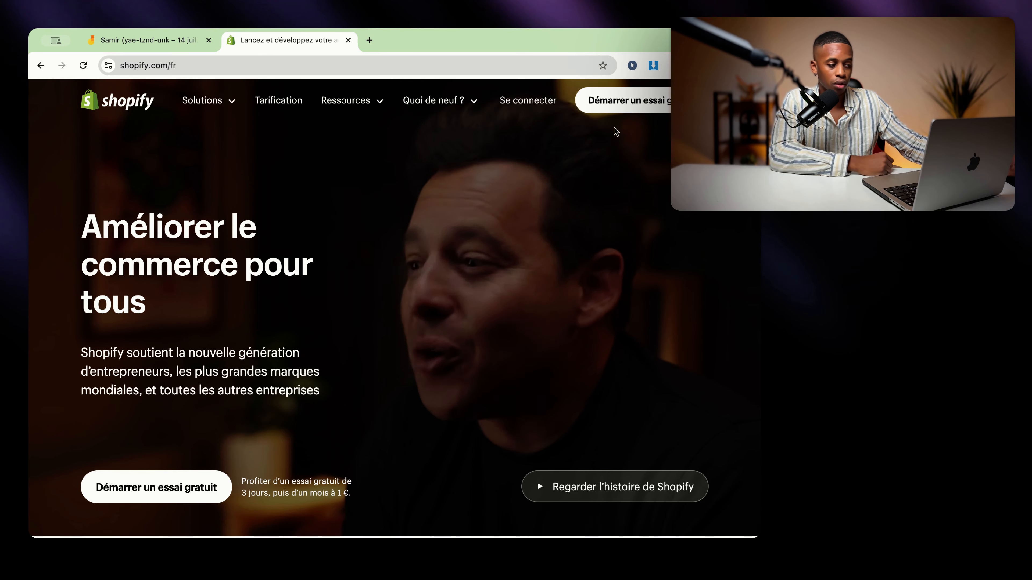
left_click(633, 100)
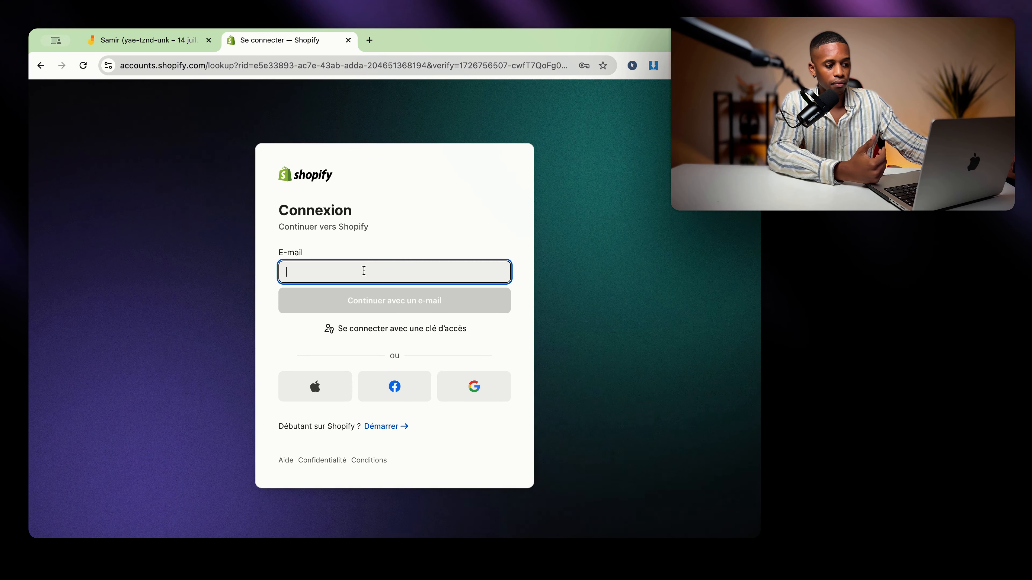
Open the Shopify admin in a new tab and go through the store list into the Ma boutique store.
left_click(369, 40)
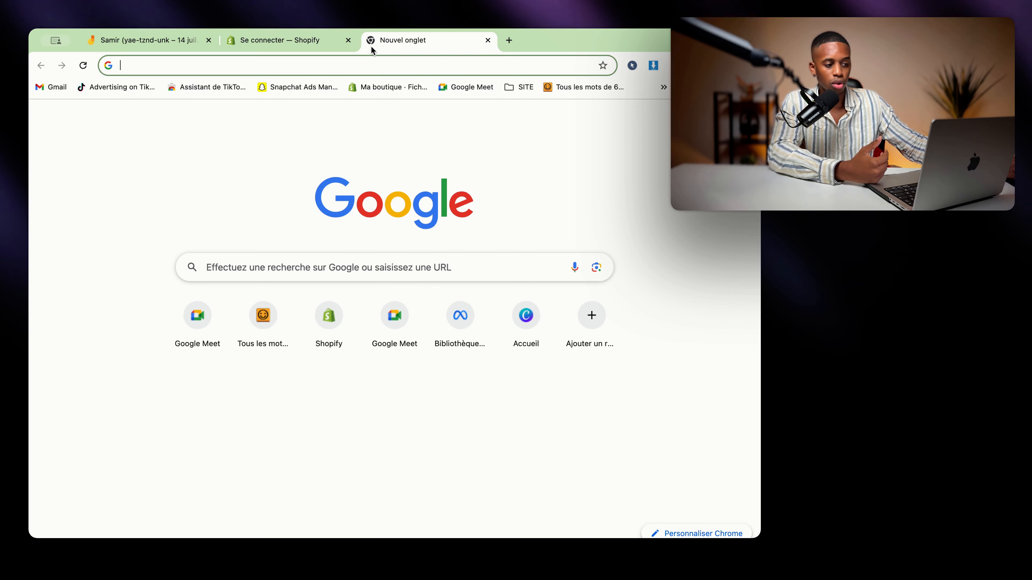
left_click(349, 349)
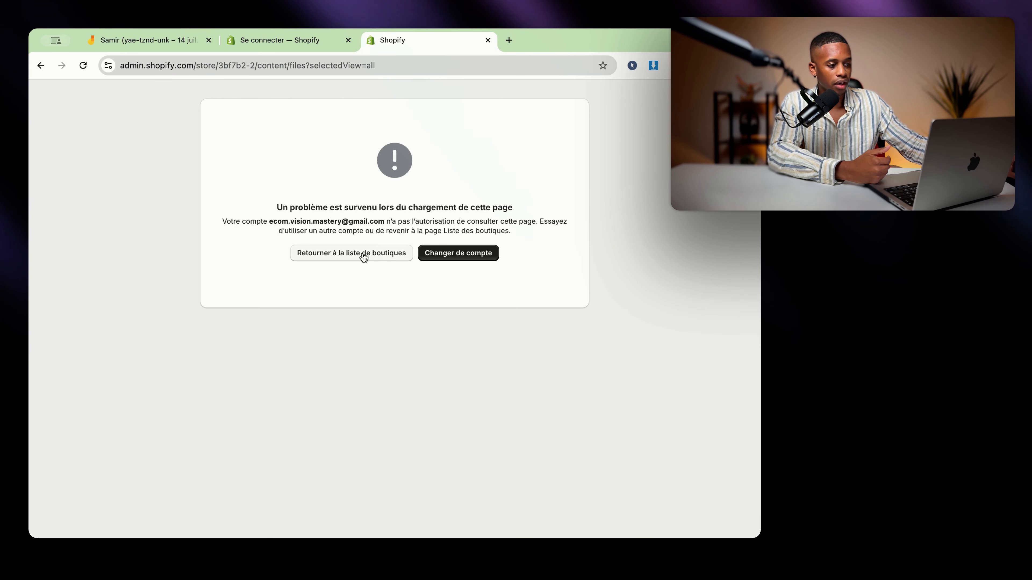
left_click(363, 256)
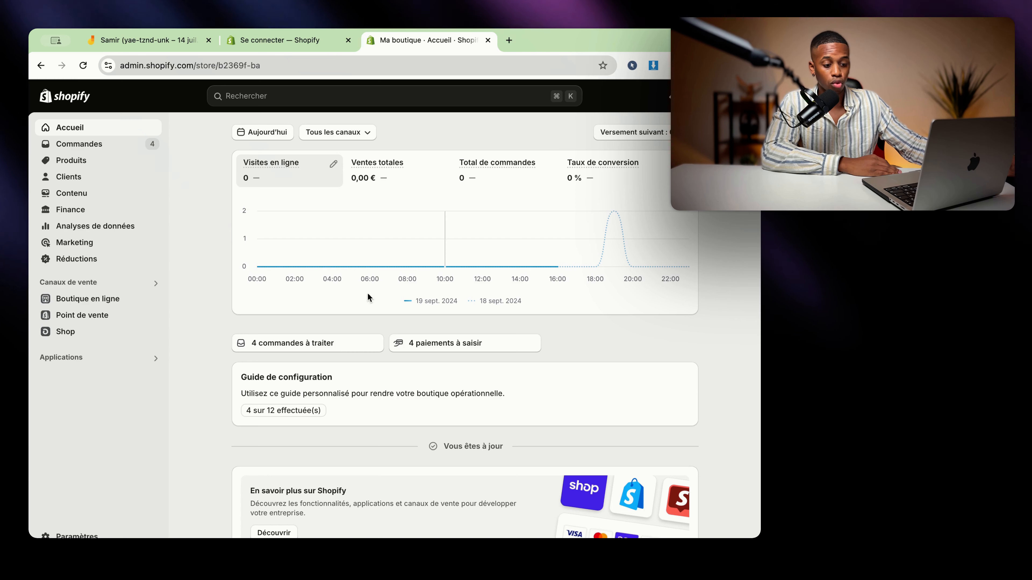
Open the store's settings and show the Moyens de paiement page.
mouse_move(572, 169)
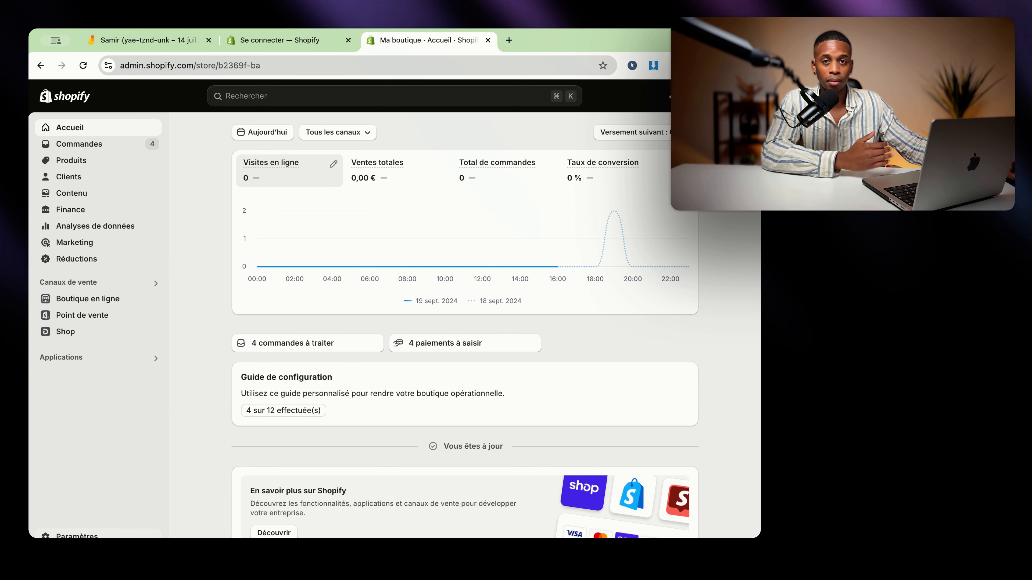
left_click(71, 536)
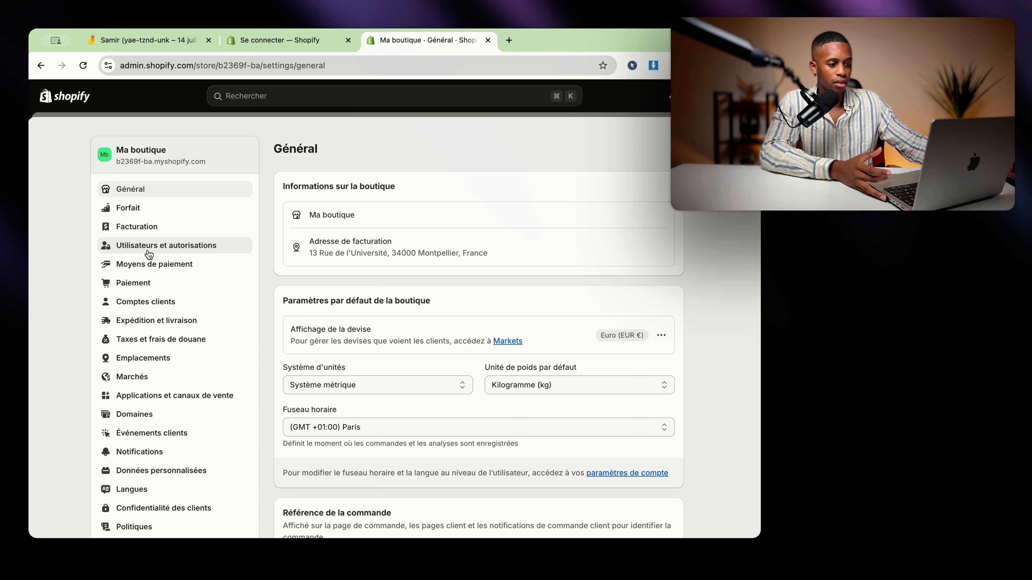
left_click(155, 268)
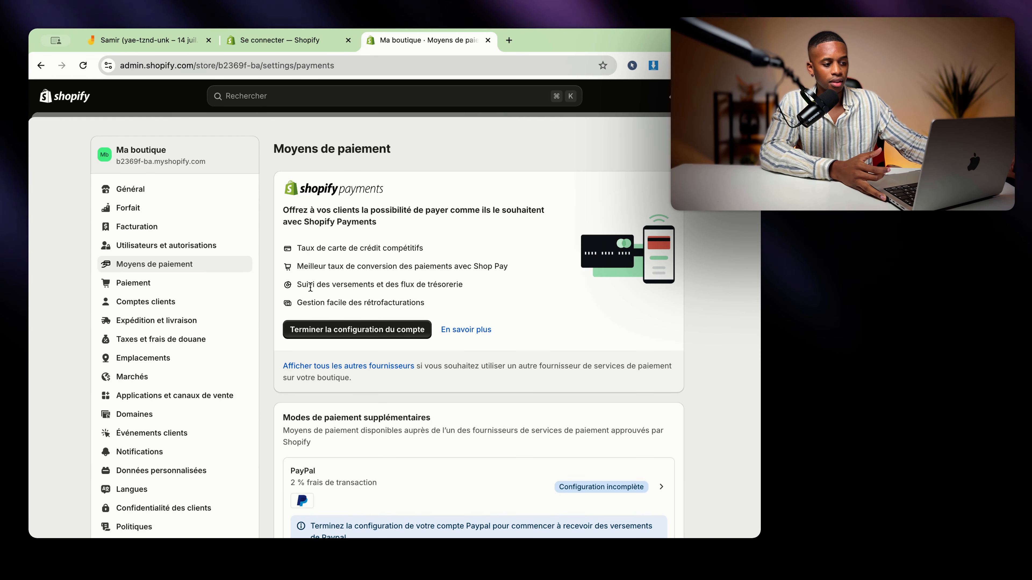
left_click(510, 40)
type("strei")
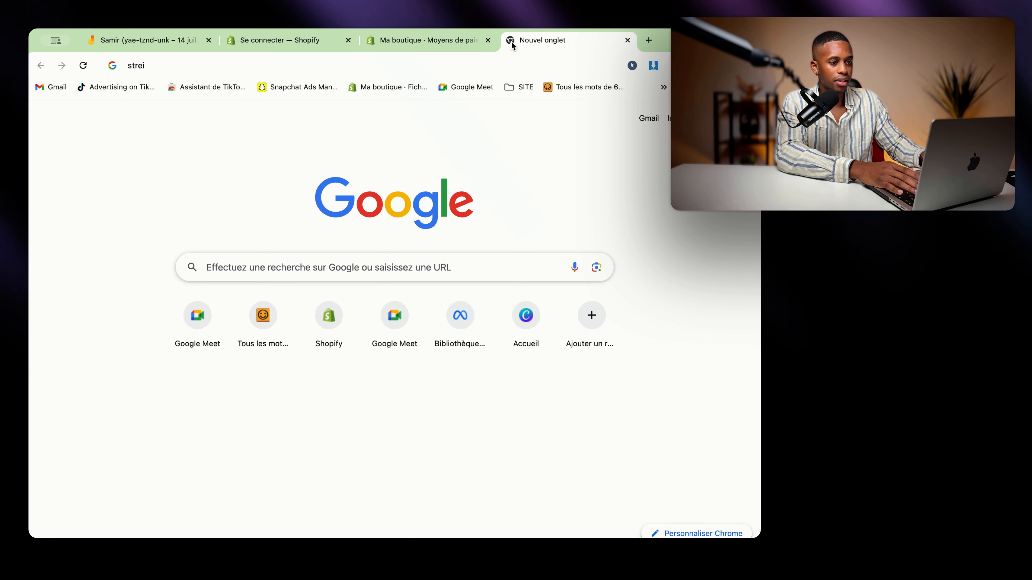
key("BackSpace")
key("BackSpace")
type("ipe")
key("Return")
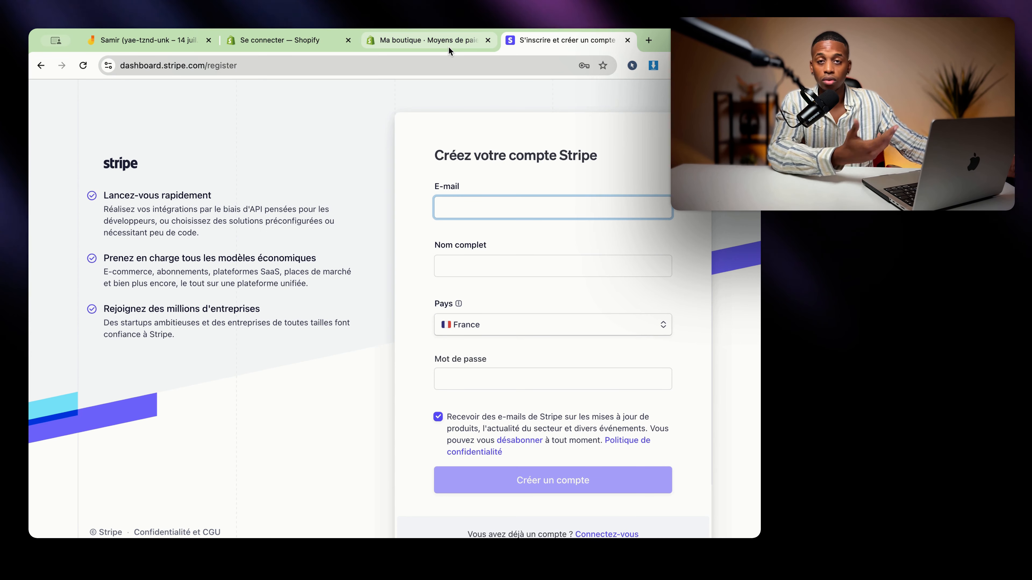
Compare Shopify's payment provider options with the Stripe registration form, including the Shopify Payments and PayPal sections.
left_click(452, 40)
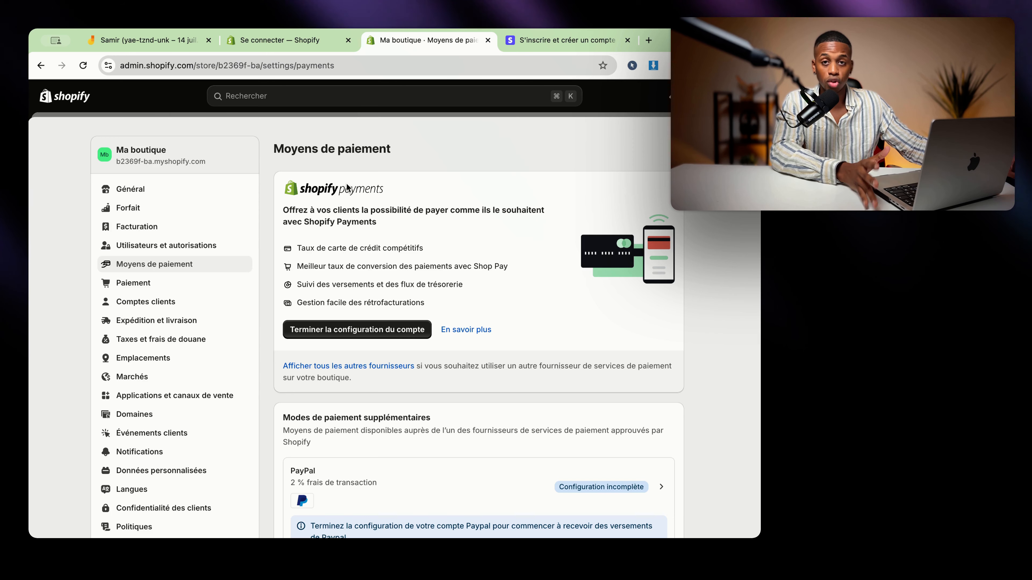
left_click(543, 41)
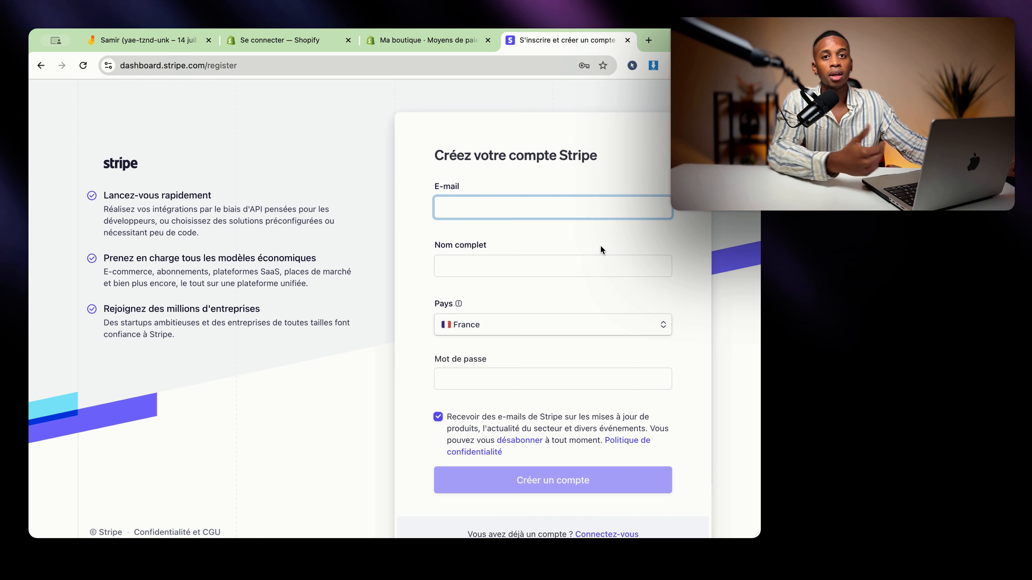
left_click(422, 40)
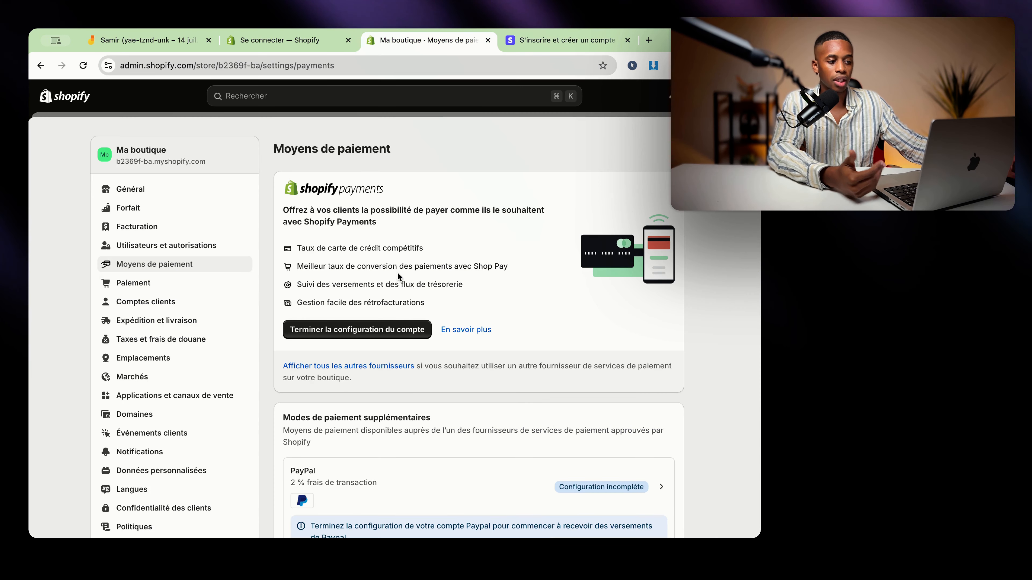
scroll(325, 344, "down", 2)
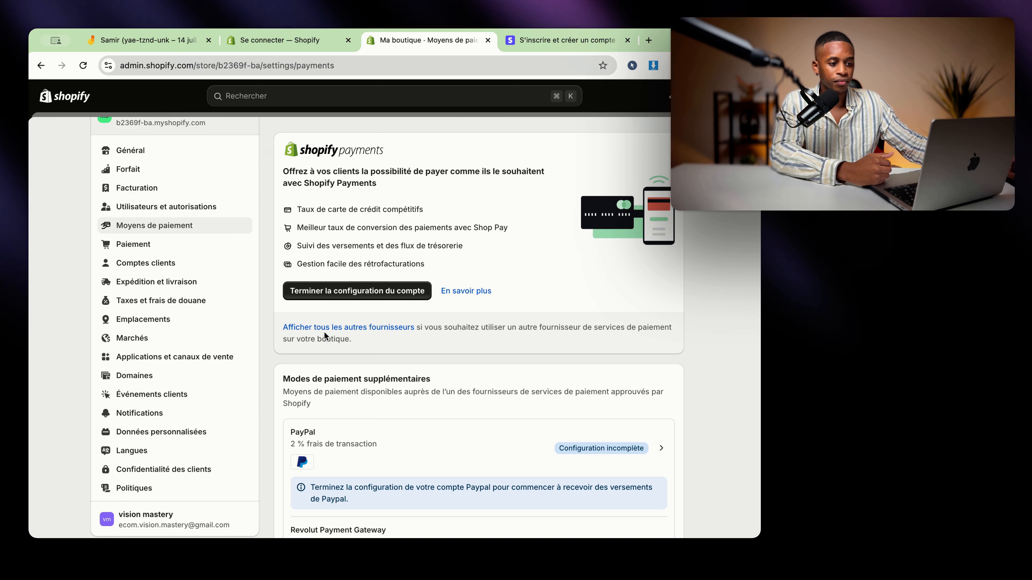
Open the store's Paiement (checkout) settings and set the customer contact method to E-mail only.
left_click(149, 243)
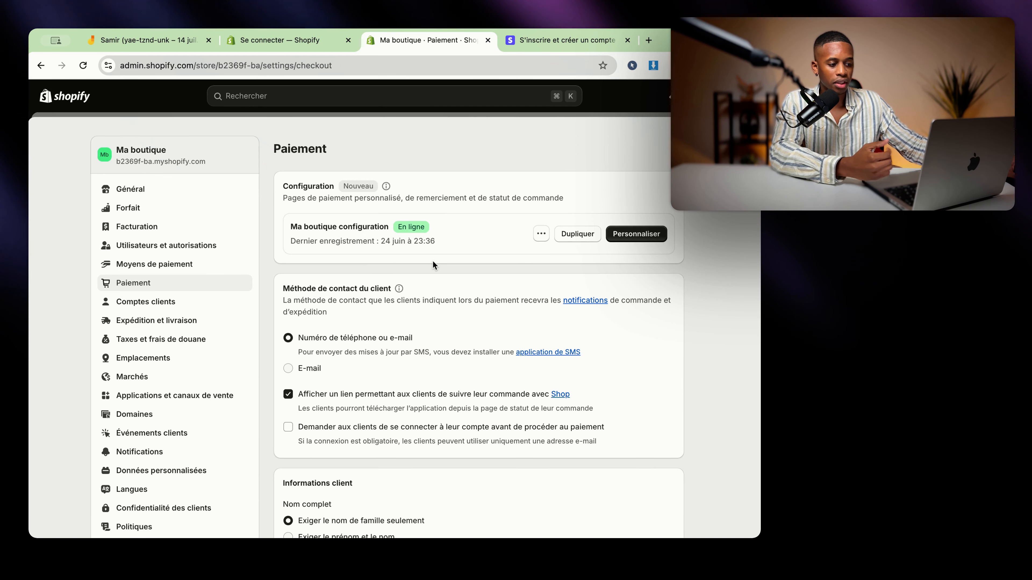
scroll(429, 279, "down", 4)
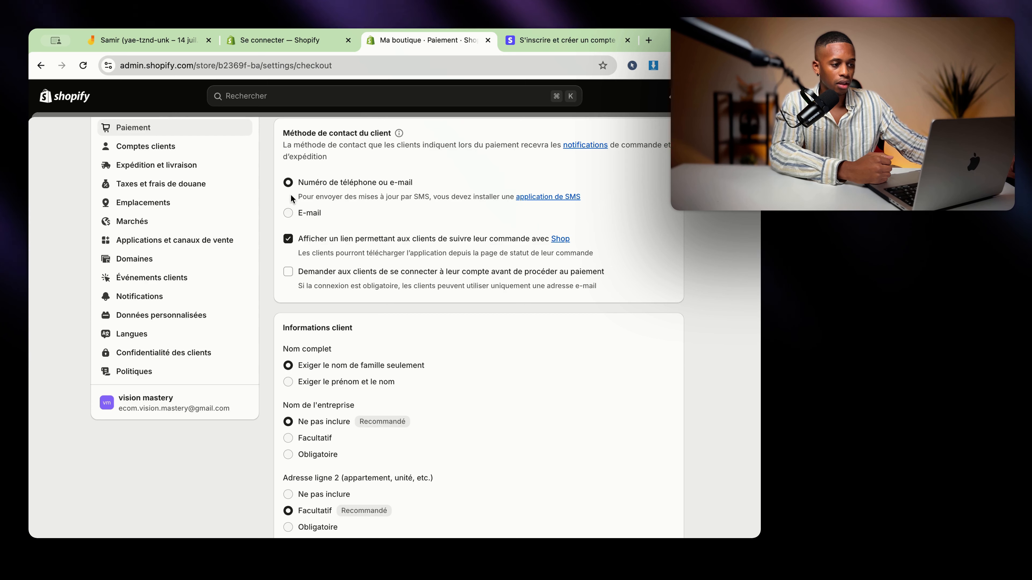
left_click(288, 212)
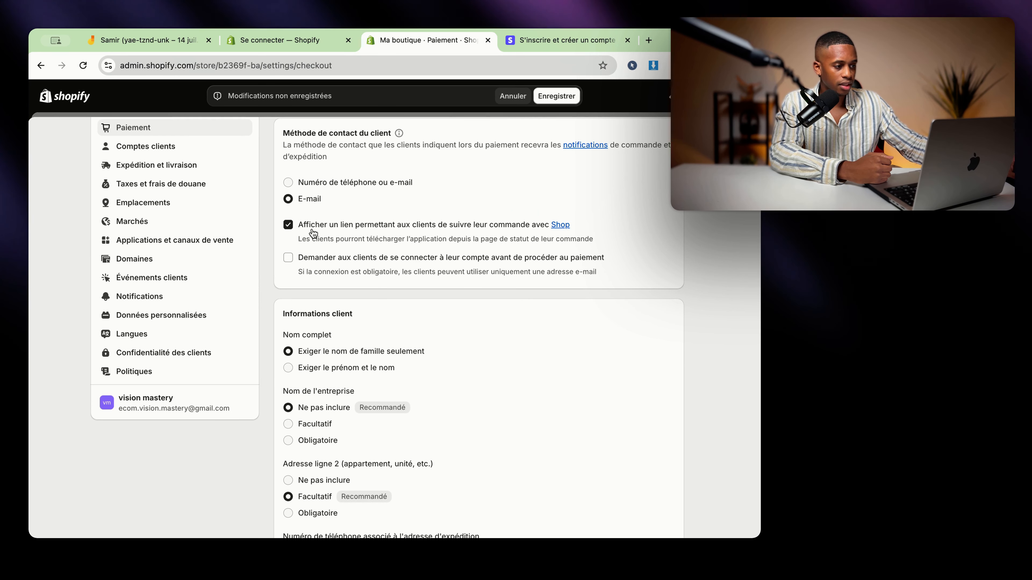
Set Adresse ligne 2 to Ne pas inclure and the shipping address phone number to Obligatoire.
scroll(326, 264, "down", 3)
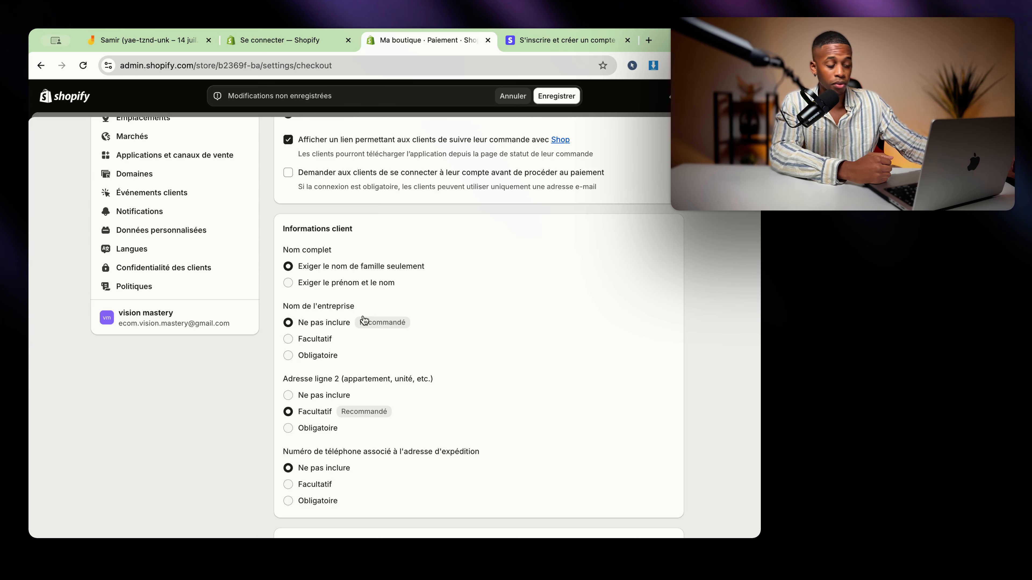
scroll(364, 320, "down", 1)
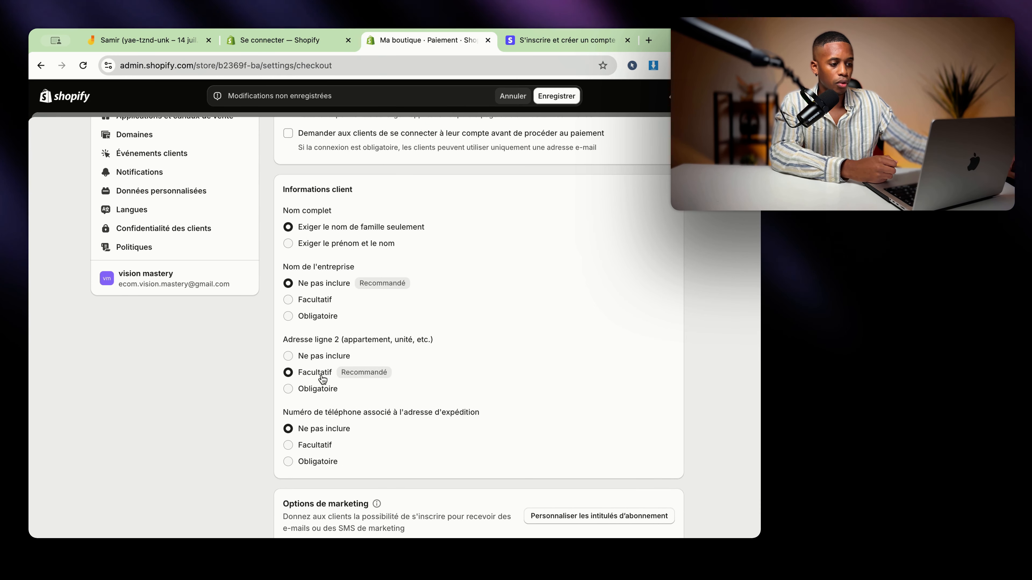
scroll(323, 382, "down", 2)
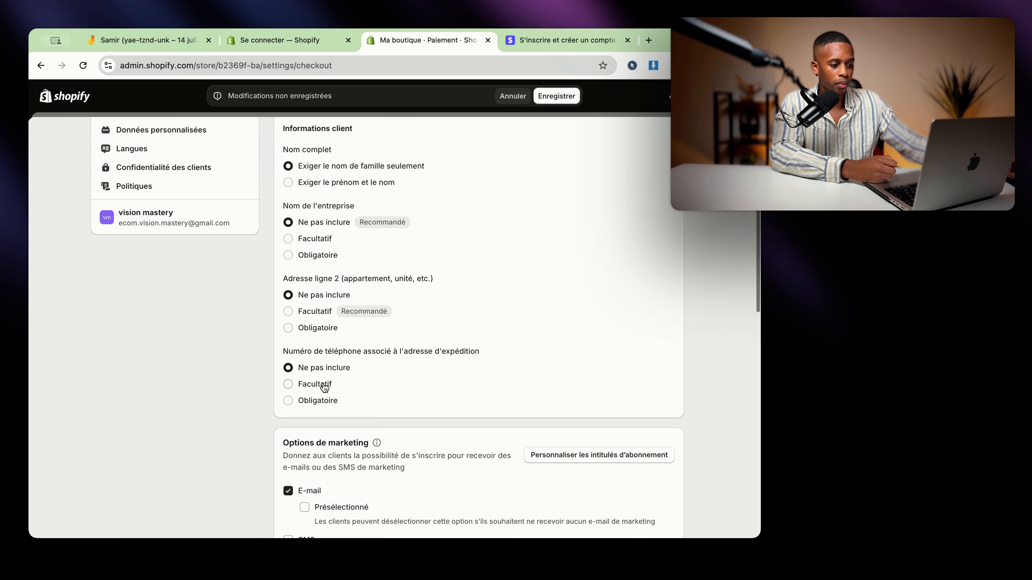
left_click(290, 398)
In the marketing options, enable Présélectionné for the e-mail subscription and turn on SMS.
scroll(415, 368, "down", 1)
scroll(415, 366, "down", 3)
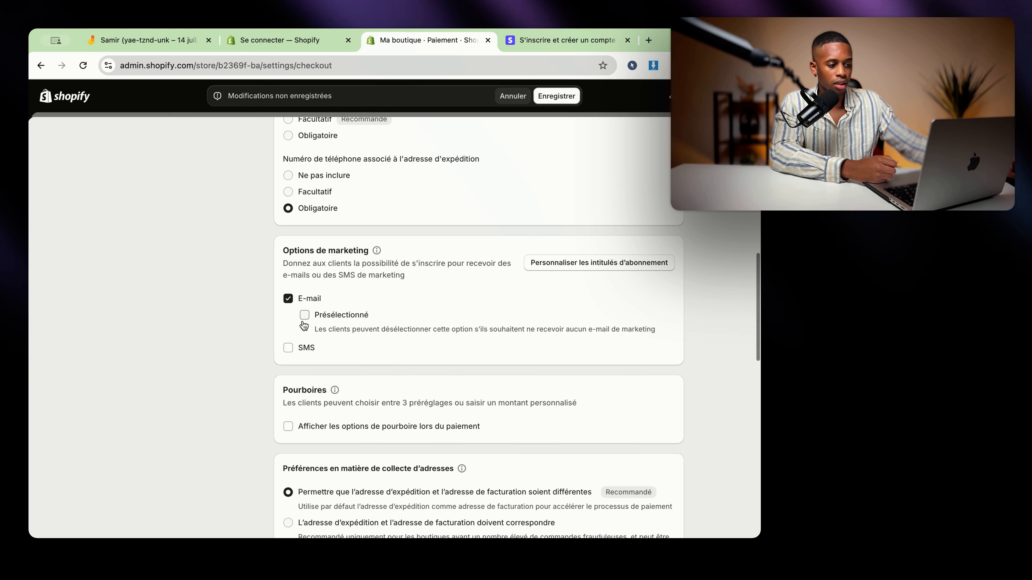
left_click(288, 348)
scroll(329, 394, "down", 2)
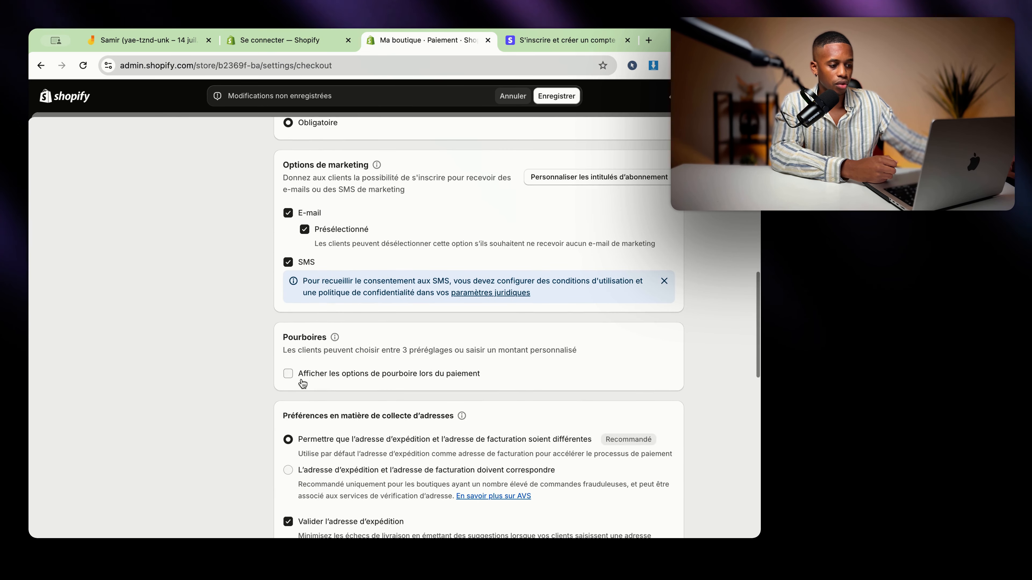
Set the abandoned cart reminder e-mails to go out after 1 heure.
scroll(288, 372, "down", 3)
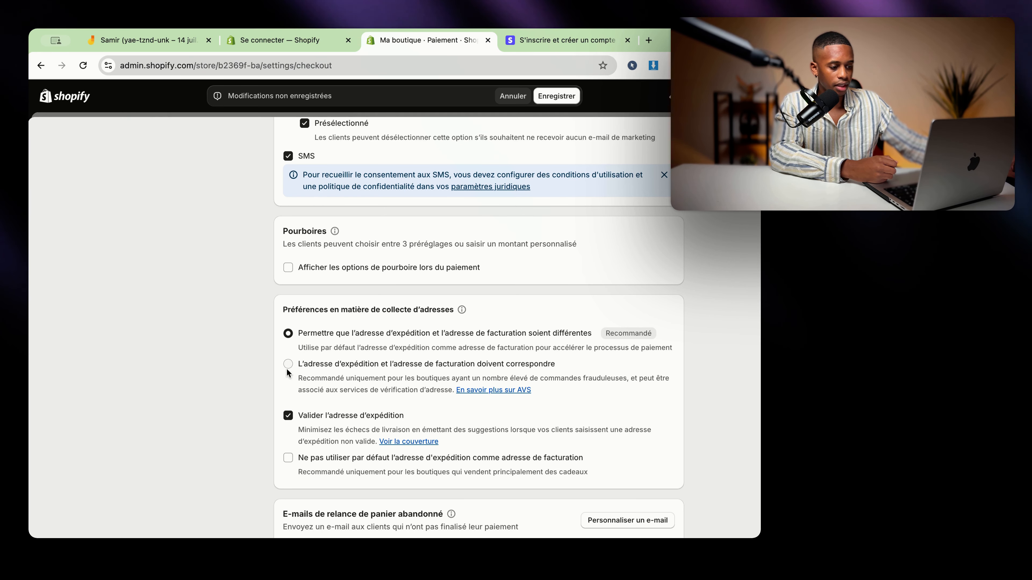
scroll(353, 399, "down", 8)
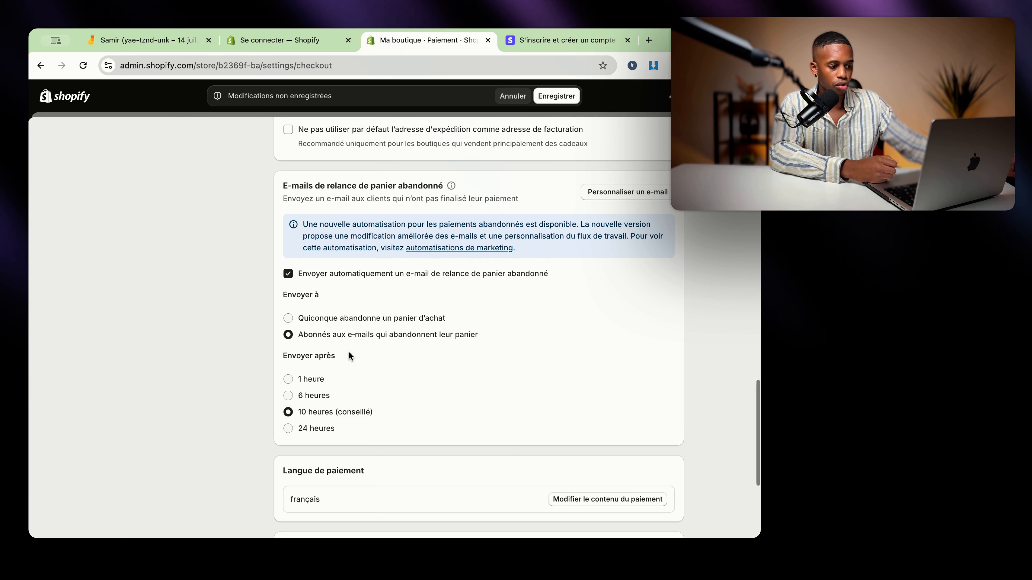
left_click(288, 379)
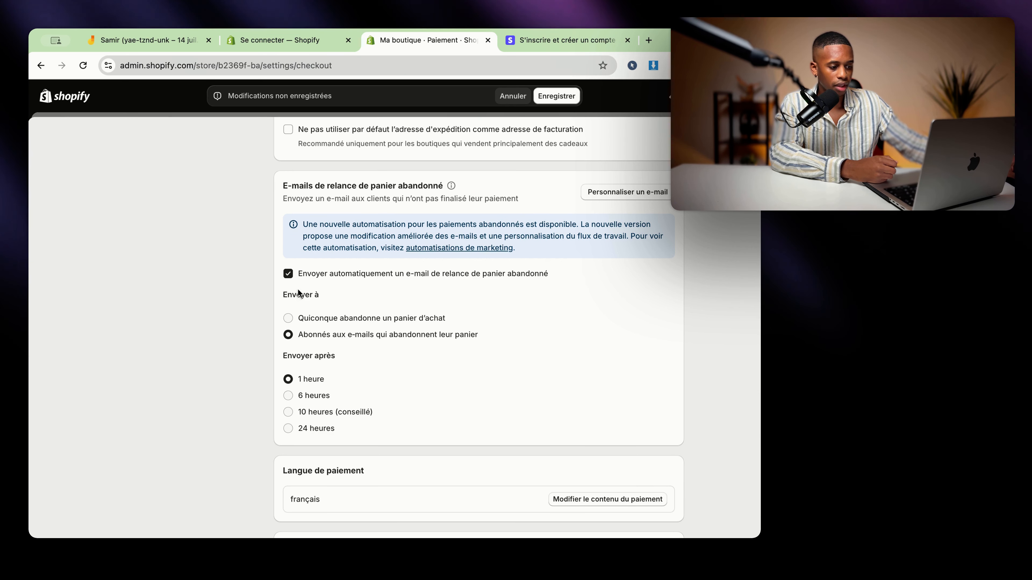
scroll(298, 293, "down", 2)
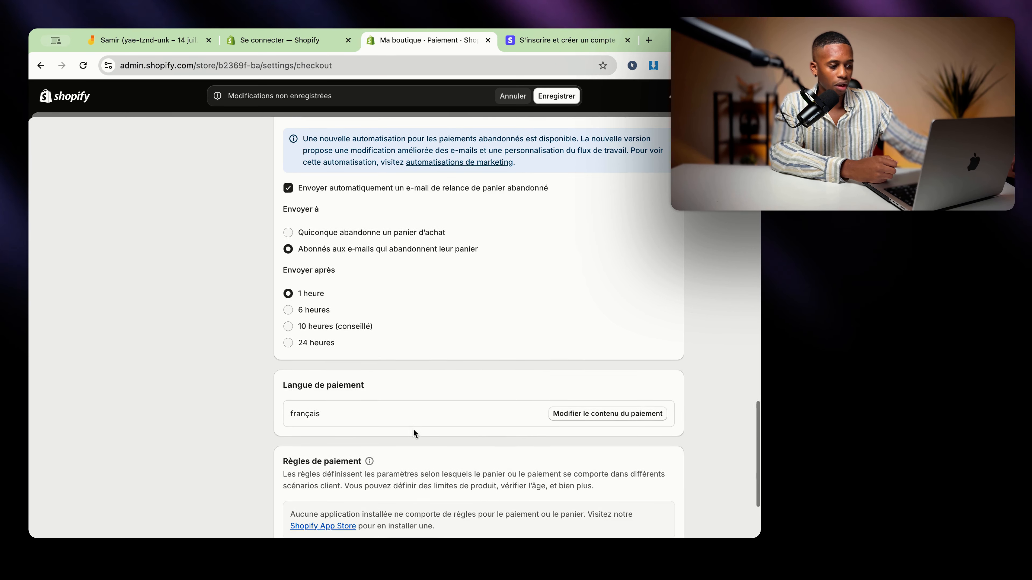
Save the changes made to the store's checkout settings.
scroll(413, 429, "down", 2)
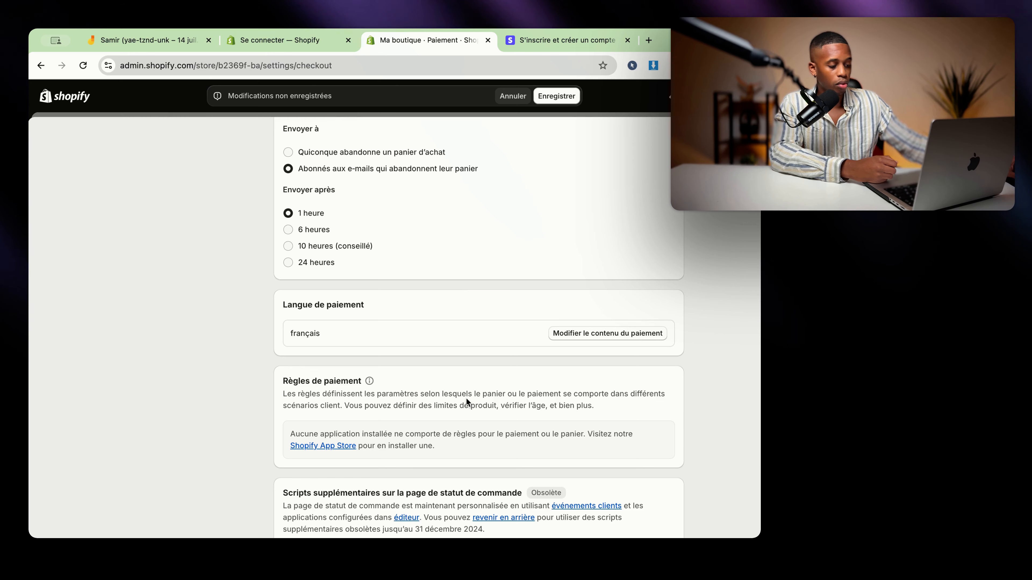
scroll(467, 399, "down", 1)
left_click(556, 95)
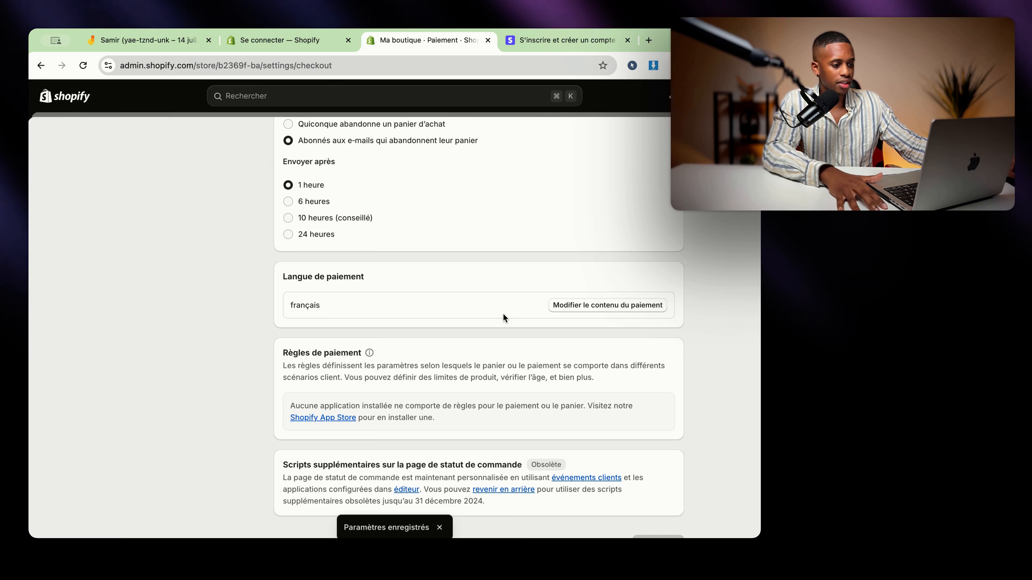
Open the general shipping rates profile in the Expédition et livraison settings and show its shipping zones.
scroll(287, 307, "up", 20)
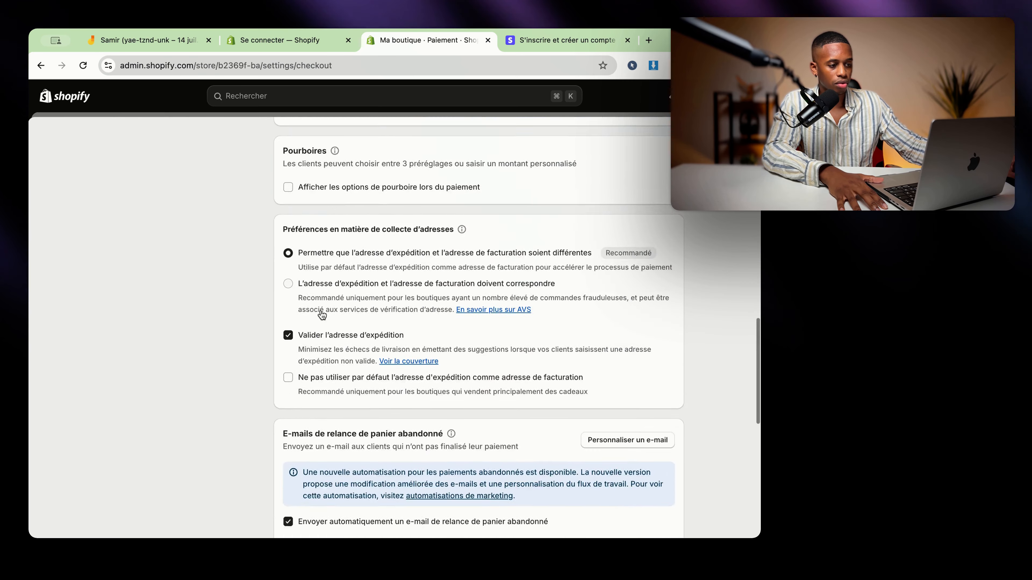
left_click(162, 322)
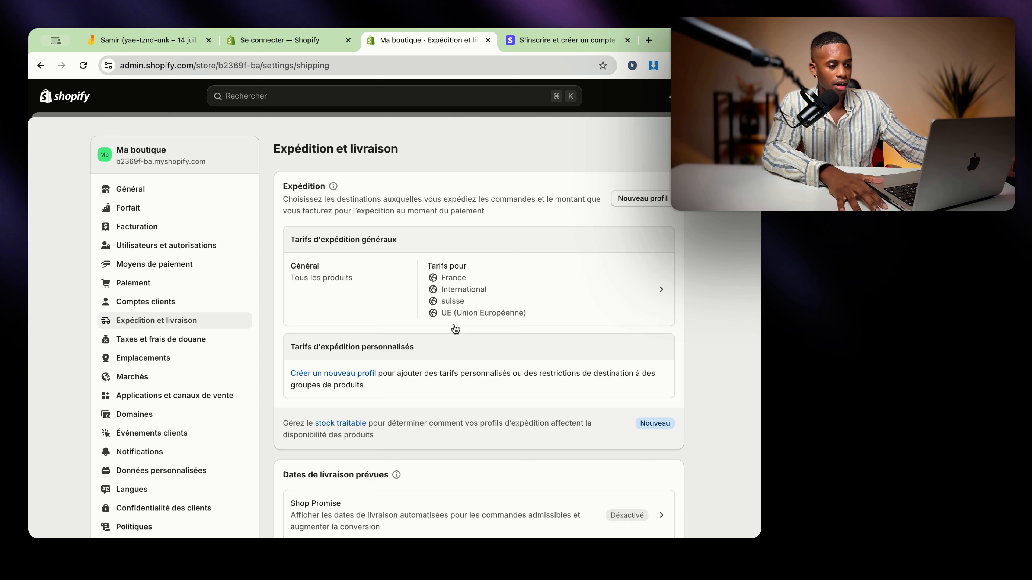
left_click(531, 274)
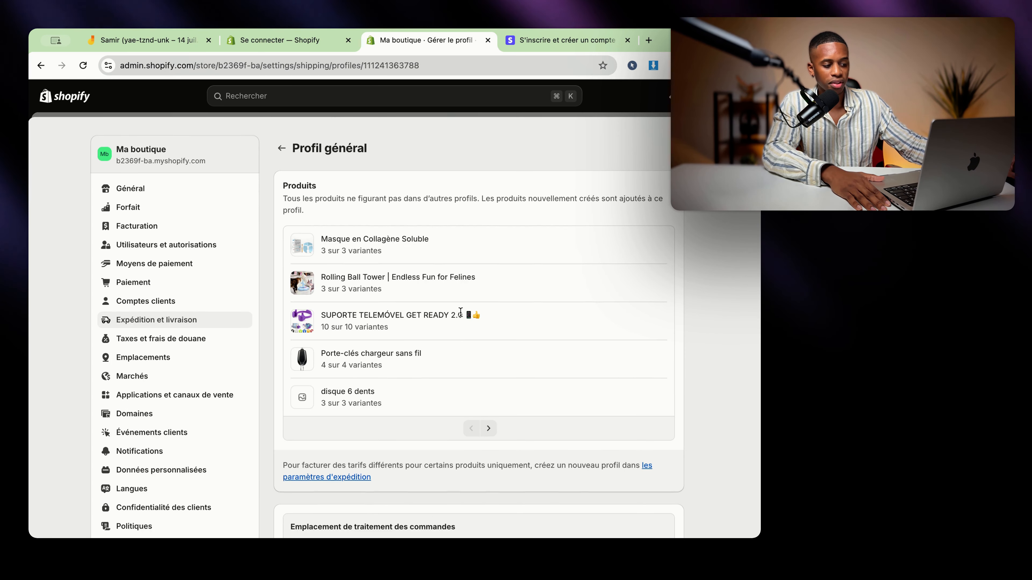
scroll(499, 287, "down", 10)
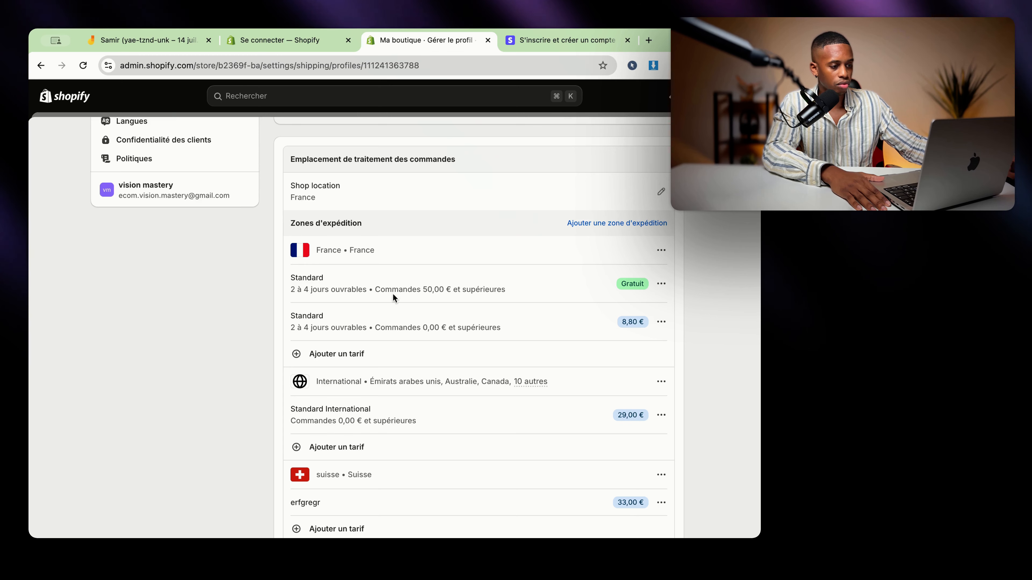
Edit the free Standard rate of the France zone into a custom rate named "Livraison express".
left_click(661, 284)
left_click(600, 307)
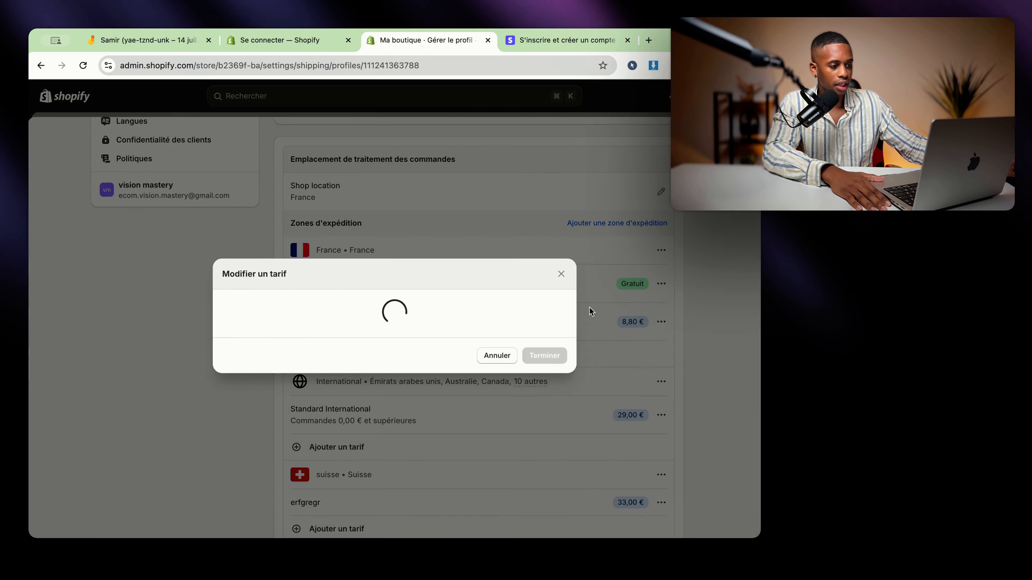
left_click(289, 207)
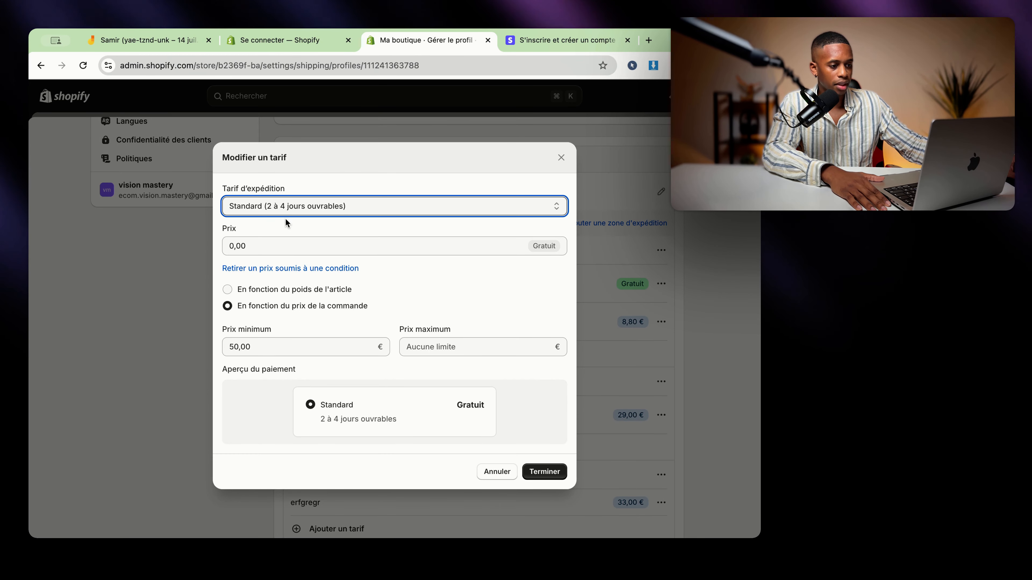
left_click(266, 243)
left_click(273, 210)
type("Li")
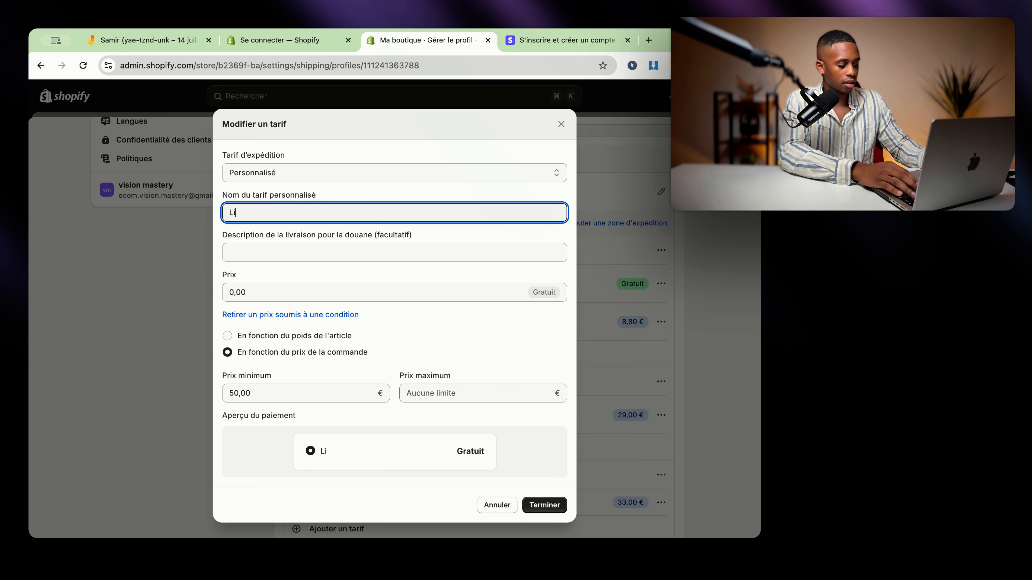
type("vraison express")
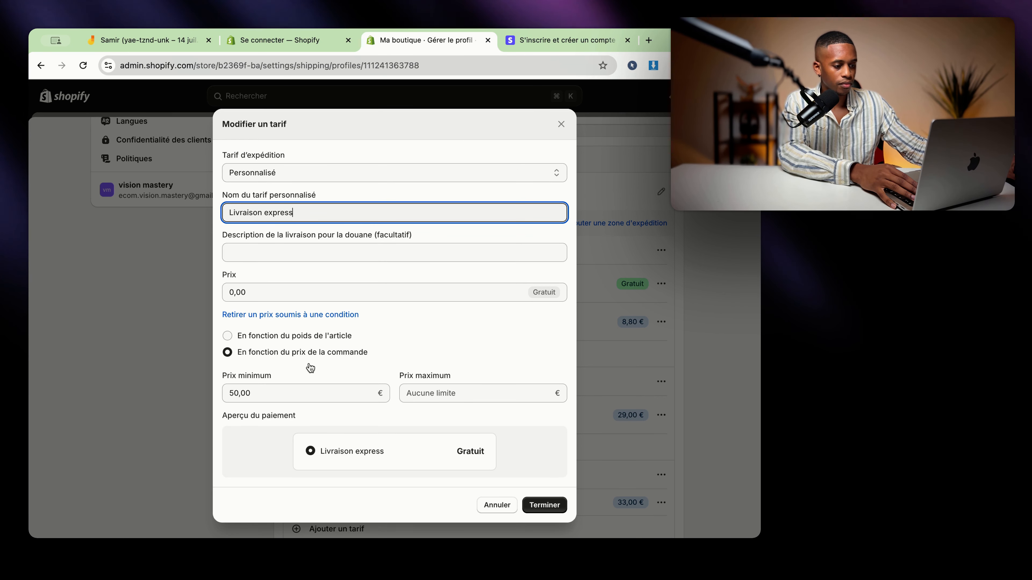
Set the minimum order price of the Livraison express rate to 0,00 € and apply the rate changes.
left_click(264, 399)
key("super+a")
type("00")
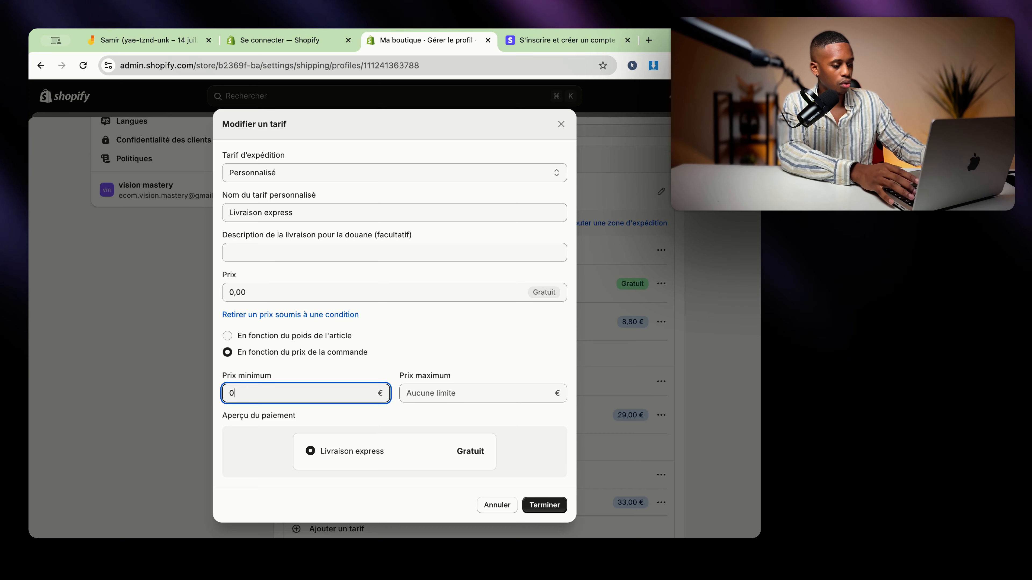
left_click(514, 454)
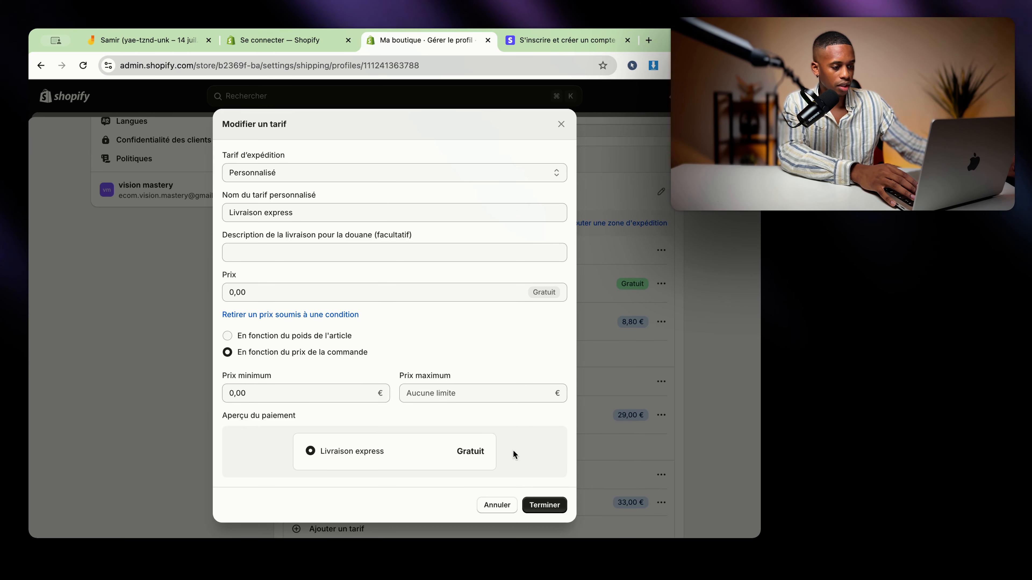
left_click(539, 508)
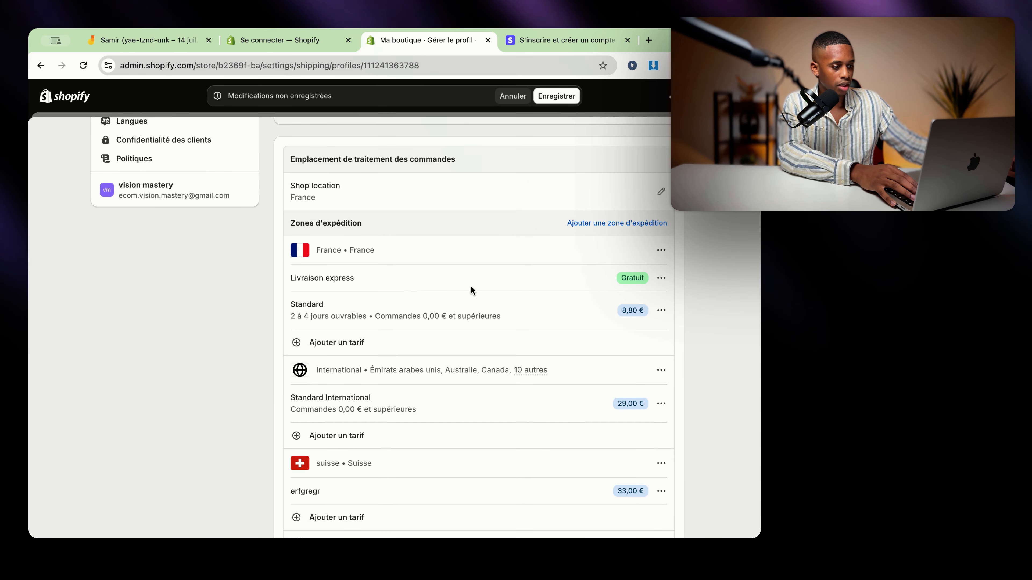
Turn the France zone's 8,80 € Standard rate into a custom rate named "Livraison sécurisé Assurance (case )".
left_click(661, 310)
left_click(606, 329)
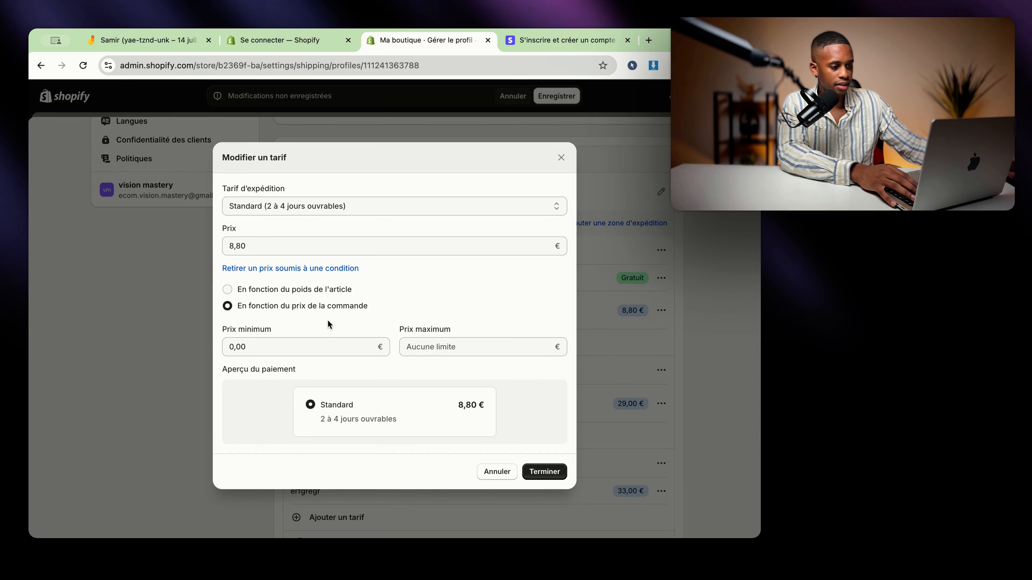
left_click(313, 216)
left_click(302, 223)
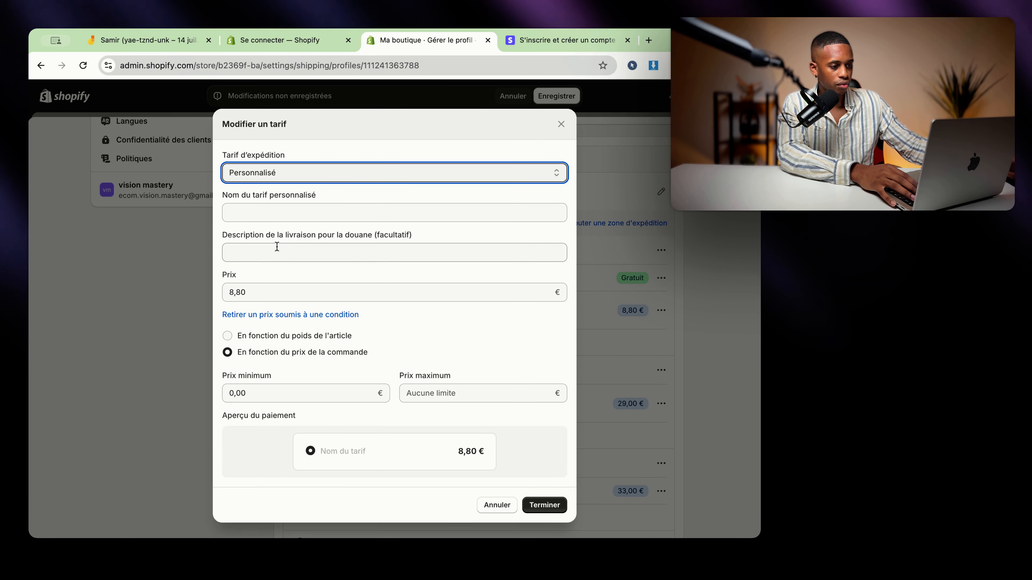
left_click(278, 212)
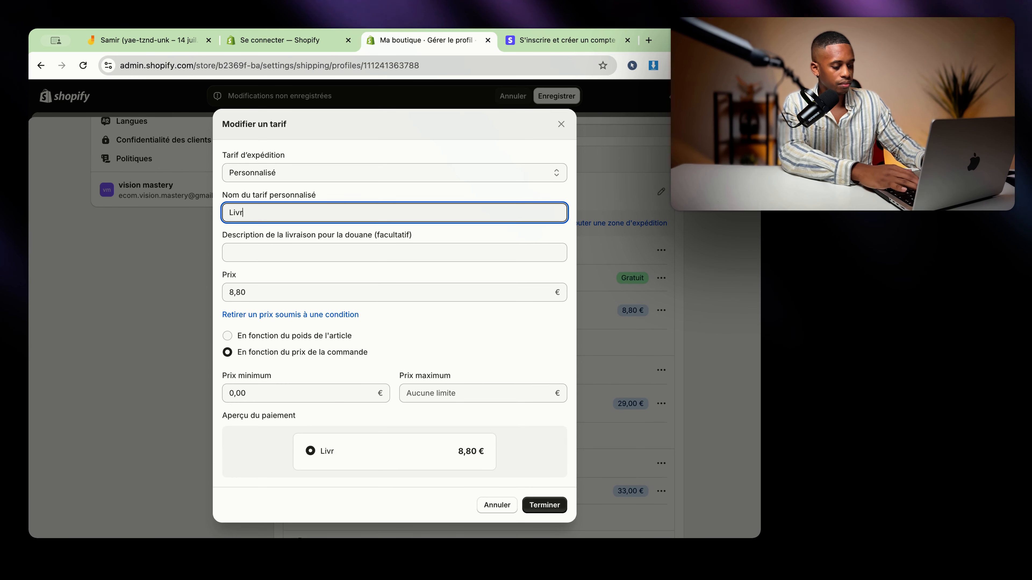
type("Livraison sécurisé")
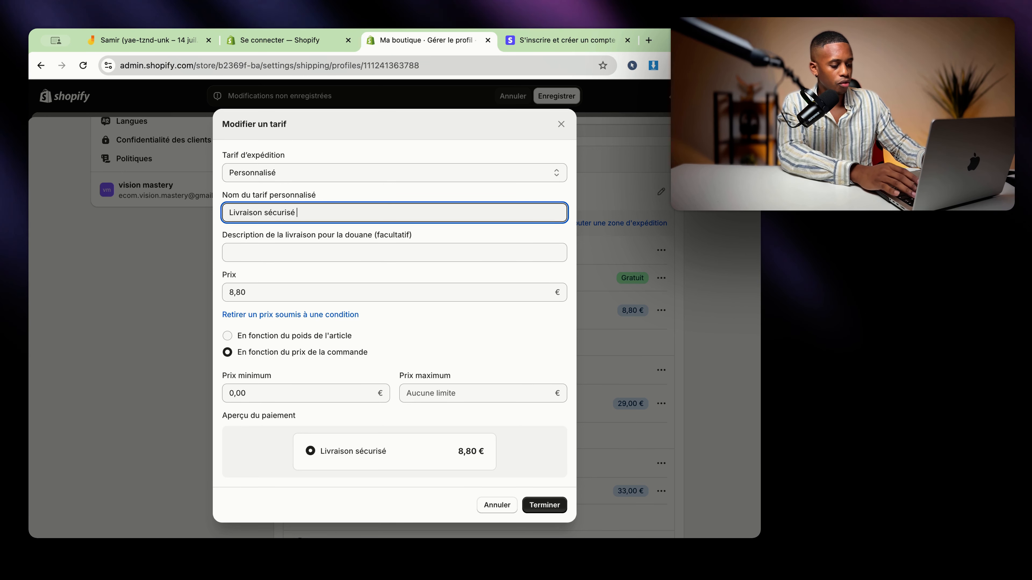
type(" (")
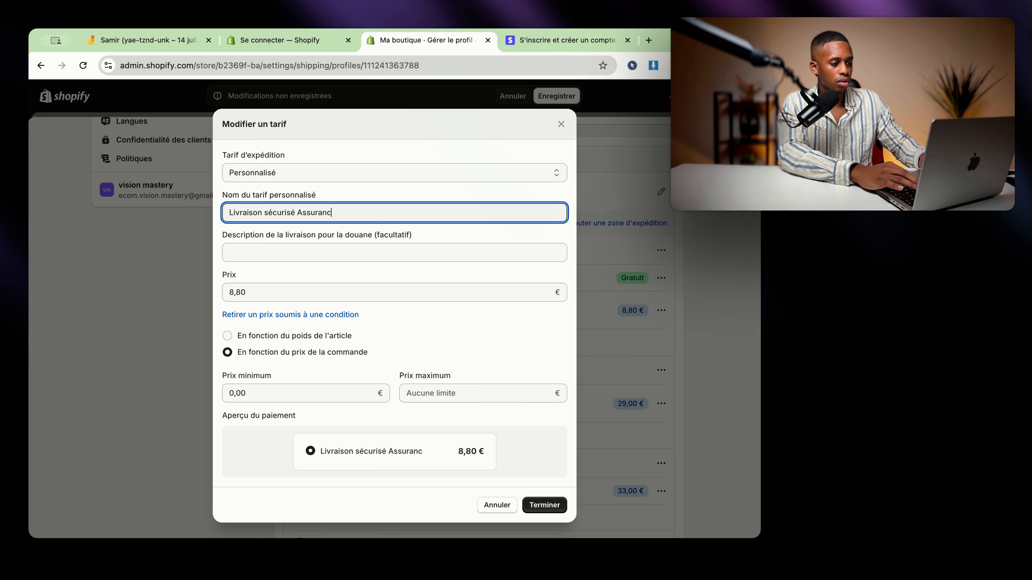
type(" case")
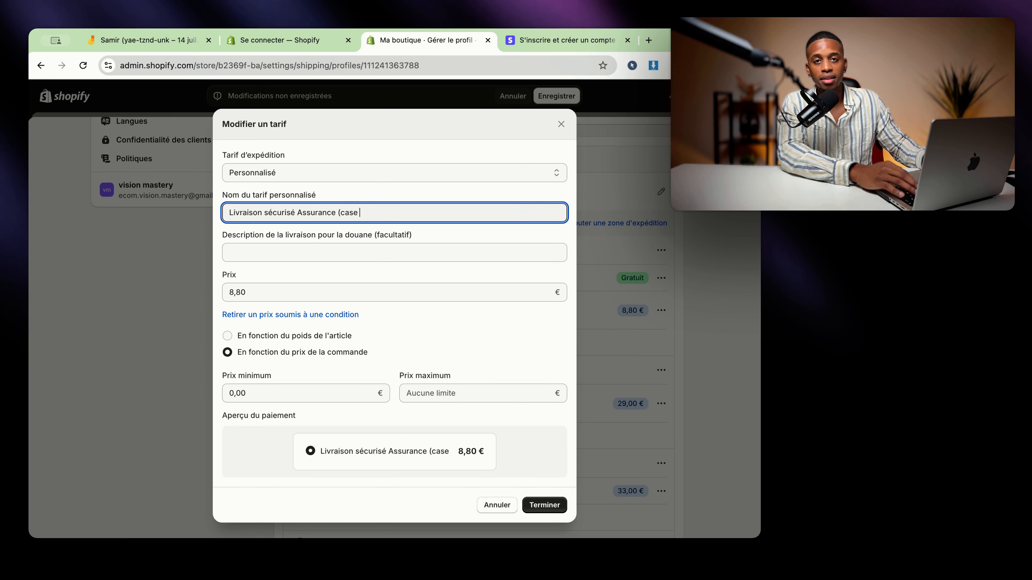
type(" )")
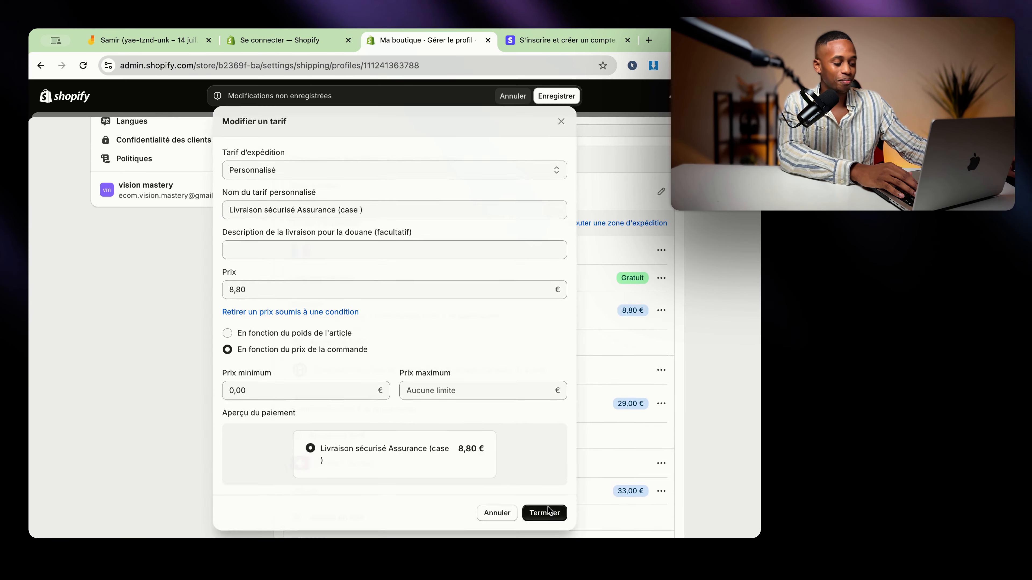
left_click(546, 510)
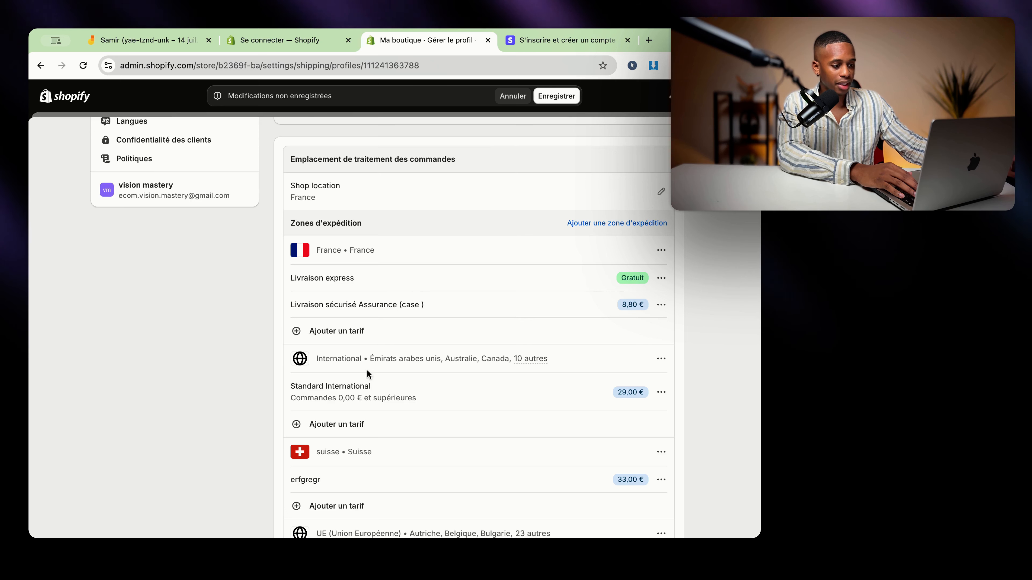
Look at the settings of the Suisse zone's shipping rate and close them without changing anything.
scroll(410, 329, "down", 2)
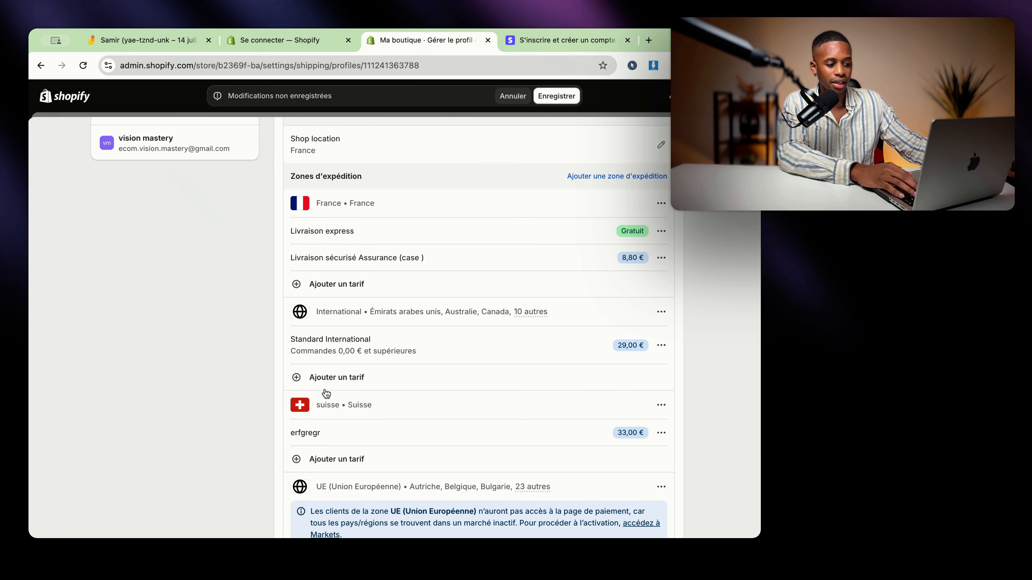
scroll(330, 396, "down", 2)
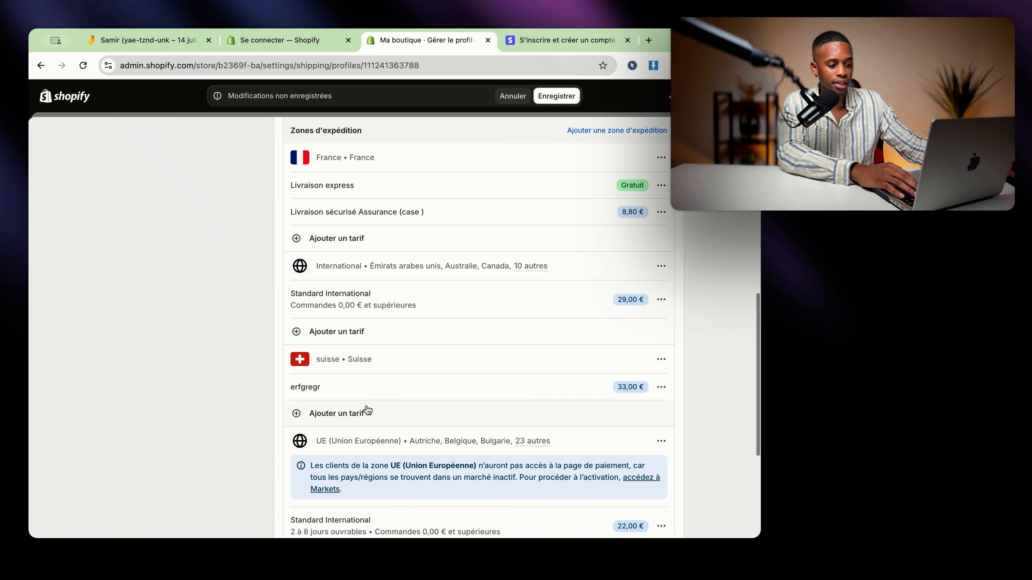
left_click(660, 387)
left_click(609, 412)
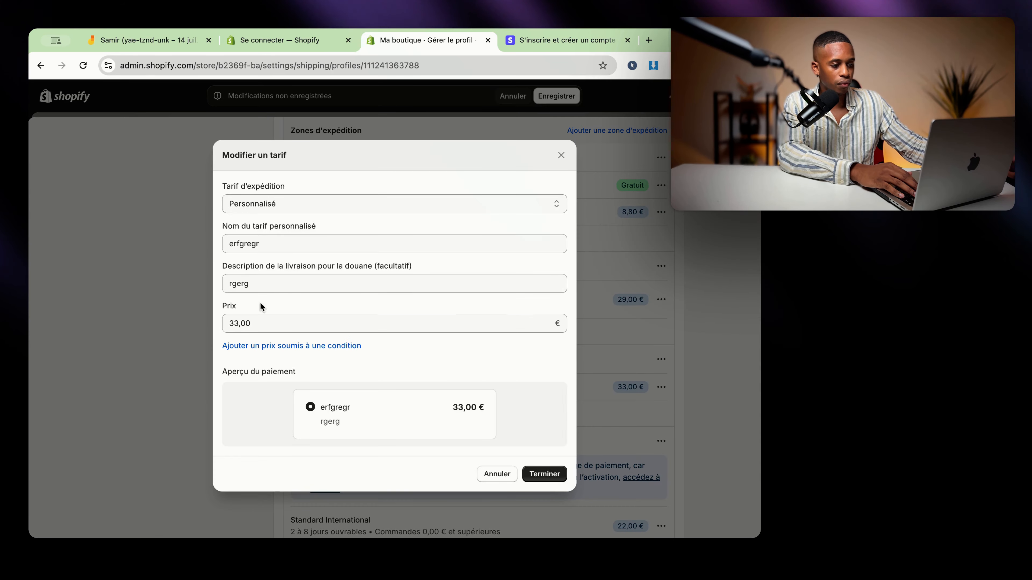
left_click(560, 154)
Discard the unsaved rate changes in the general shipping profile.
scroll(520, 228, "up", 10)
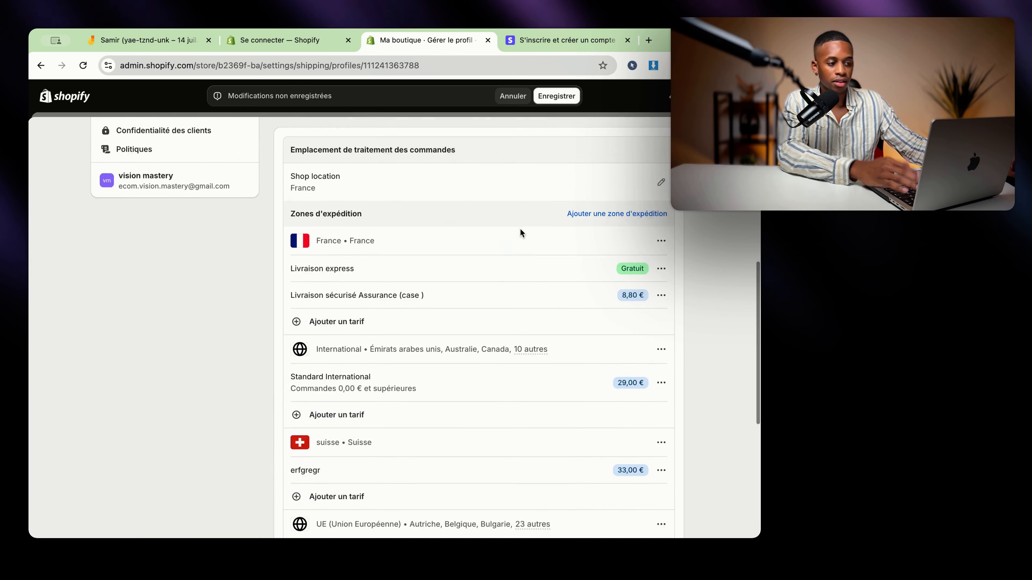
scroll(465, 322, "down", 5)
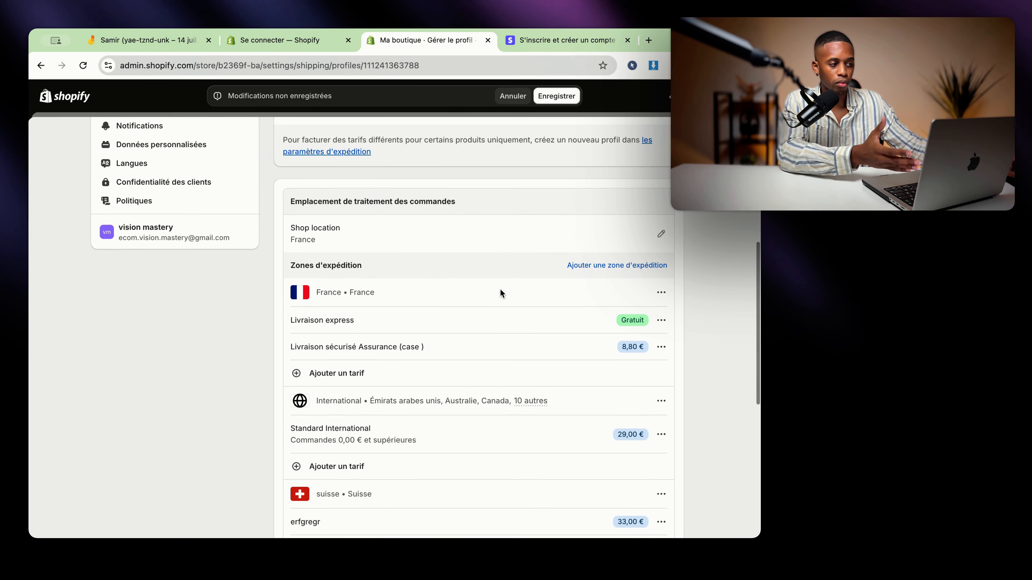
left_click(546, 98)
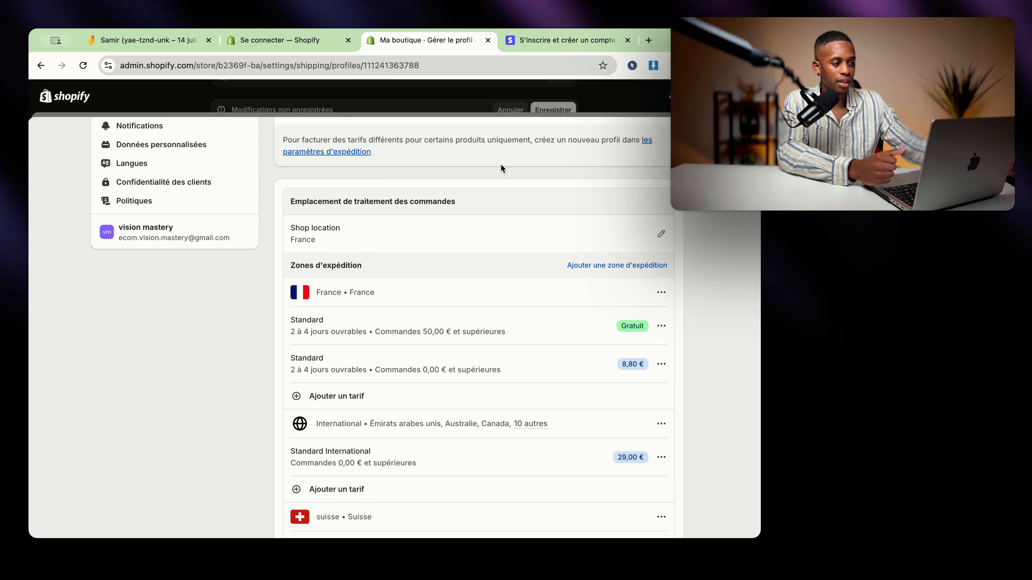
Open the store's Domaines settings and start buying a new domain.
scroll(373, 244, "up", 7)
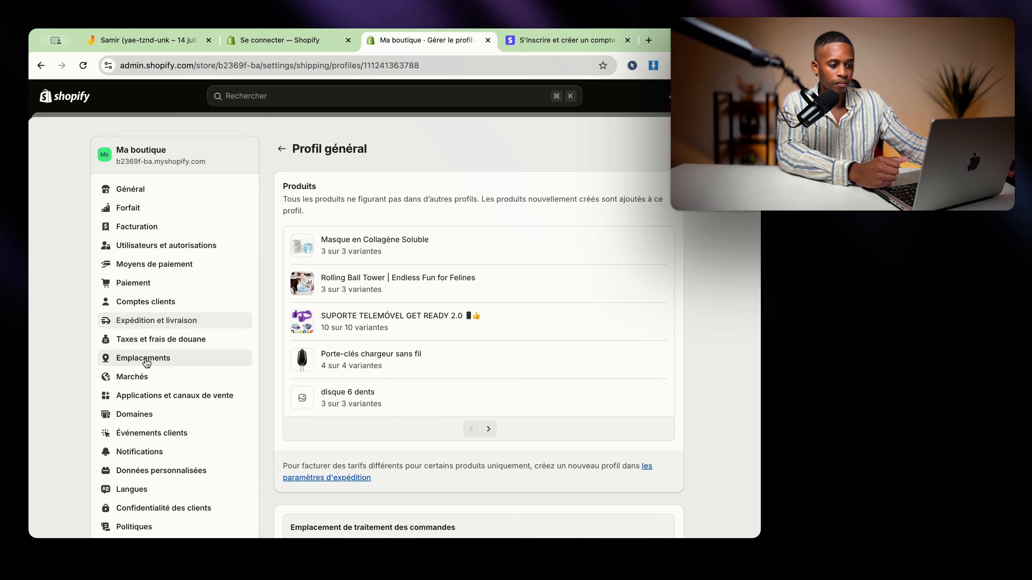
scroll(175, 434, "down", 2)
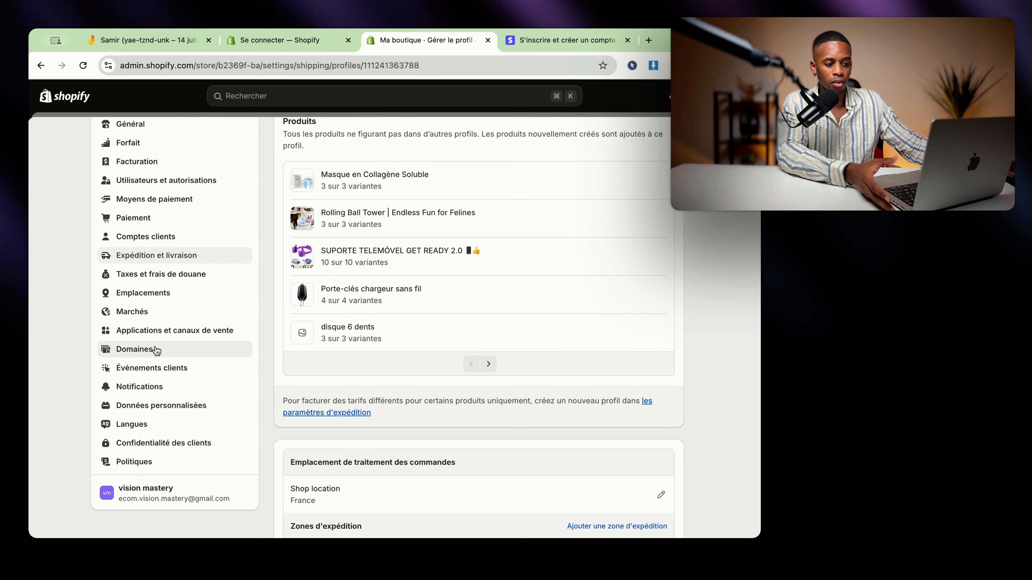
left_click(134, 351)
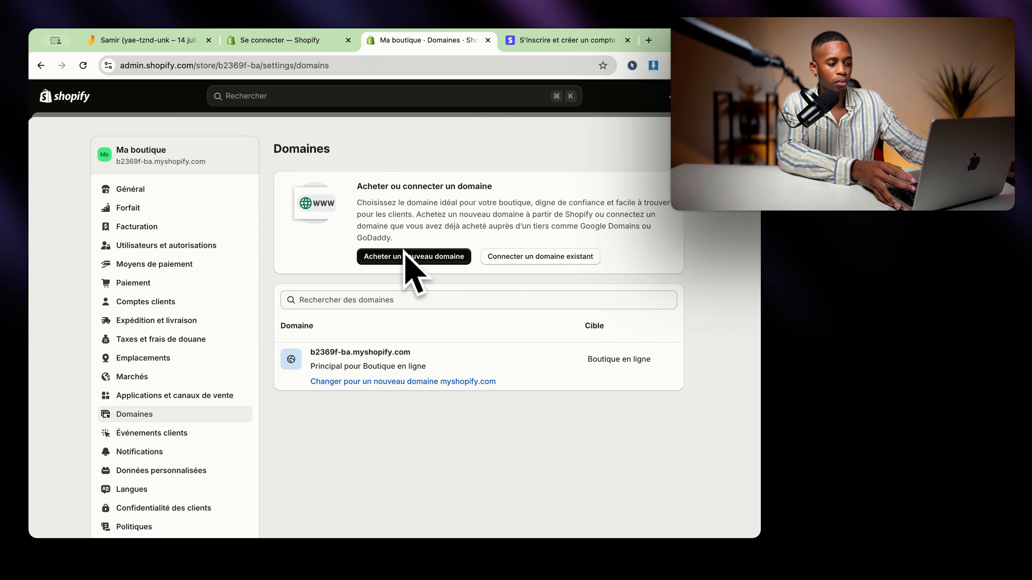
left_click(383, 260)
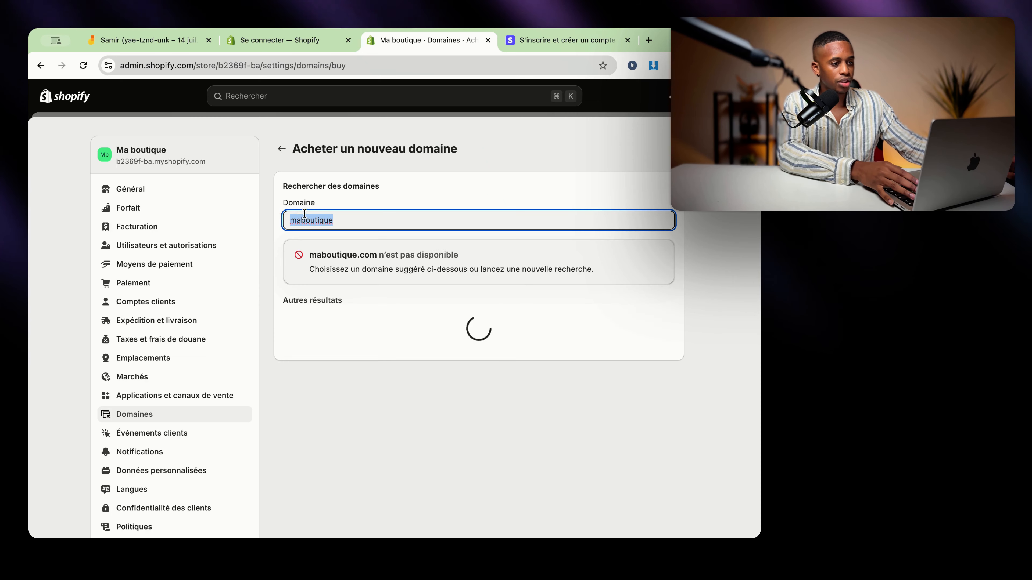
Copy the word ADAPTA from the six-letter word list in a new browser tab, return to the domain purchase page and close the Stripe tab.
left_click(654, 40)
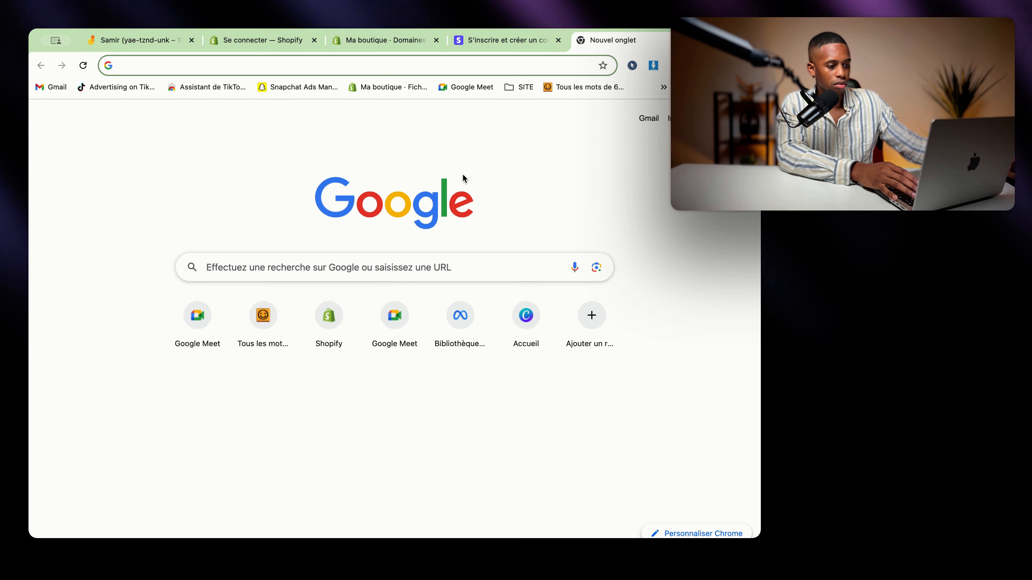
left_click(263, 316)
scroll(402, 385, "down", 10)
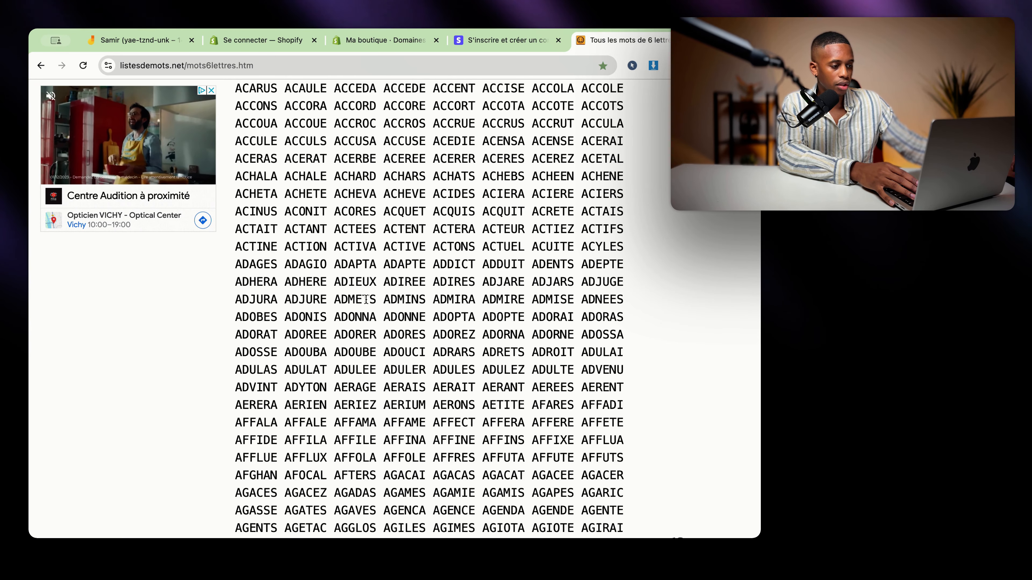
double_click(355, 265)
key("super+c")
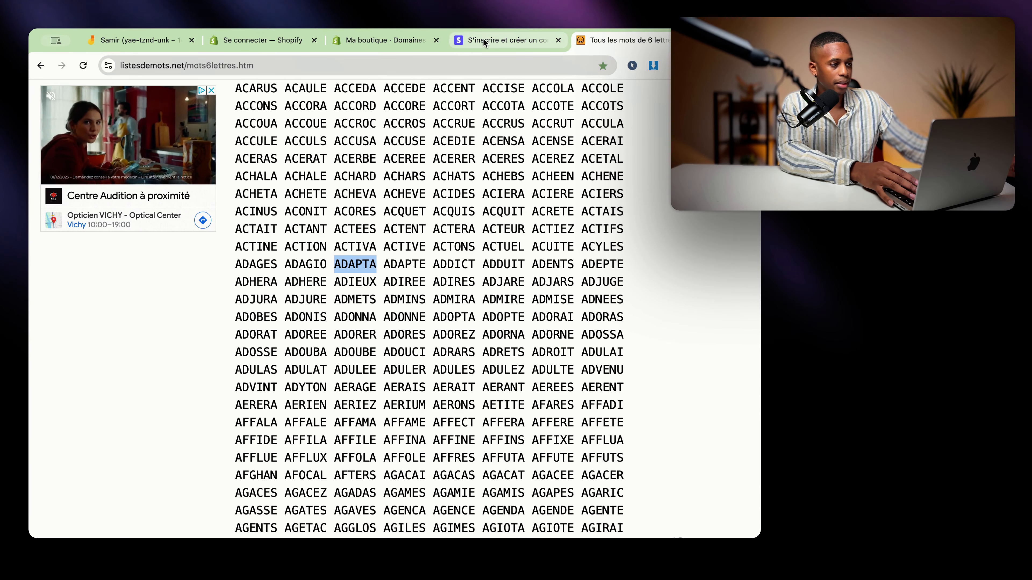
left_click(390, 40)
left_click(558, 40)
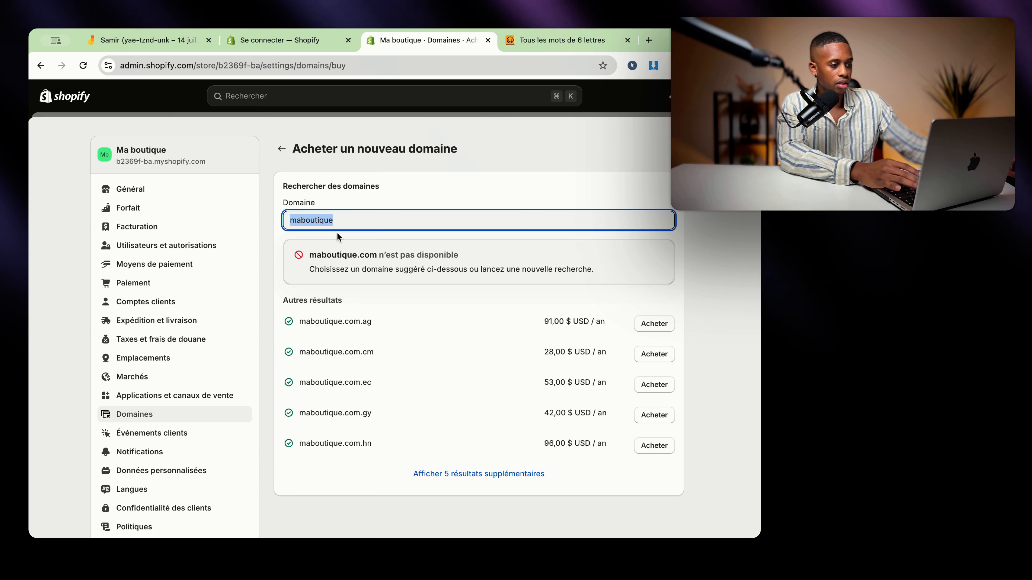
Check the domain availability of ADAPTA and ADAPTAts, and clear the domain search.
key("super+v")
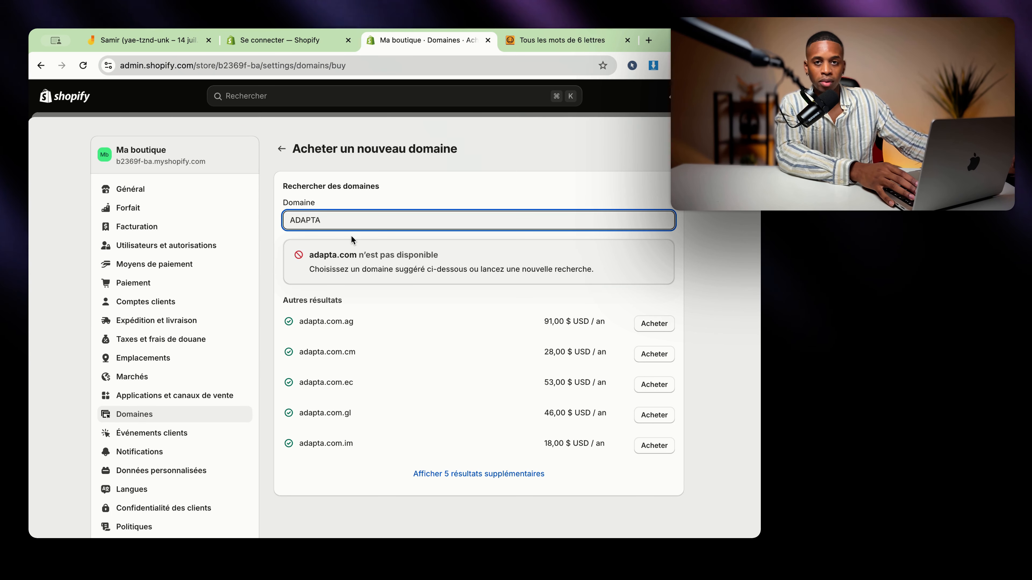
left_click(535, 42)
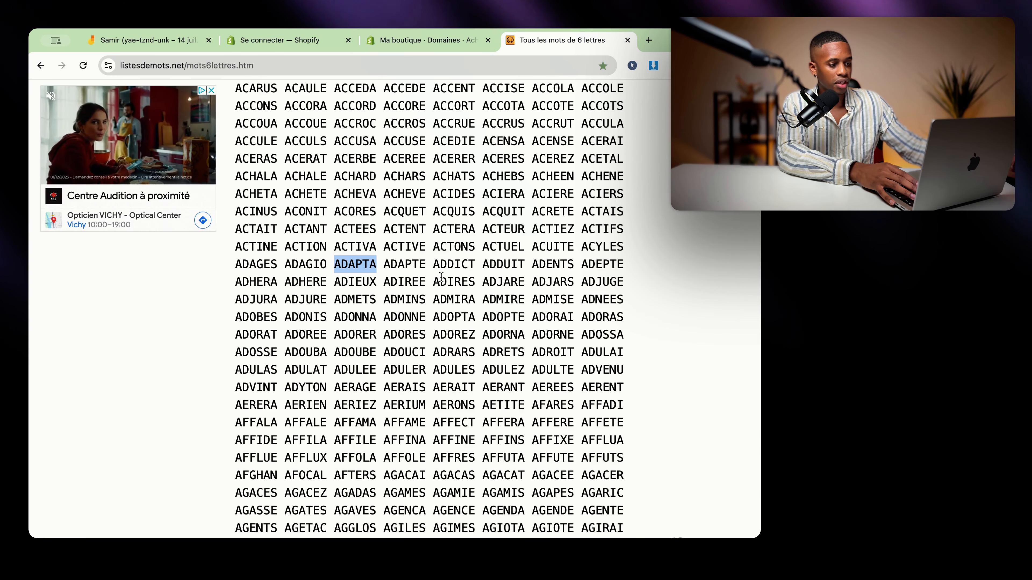
left_click(415, 36)
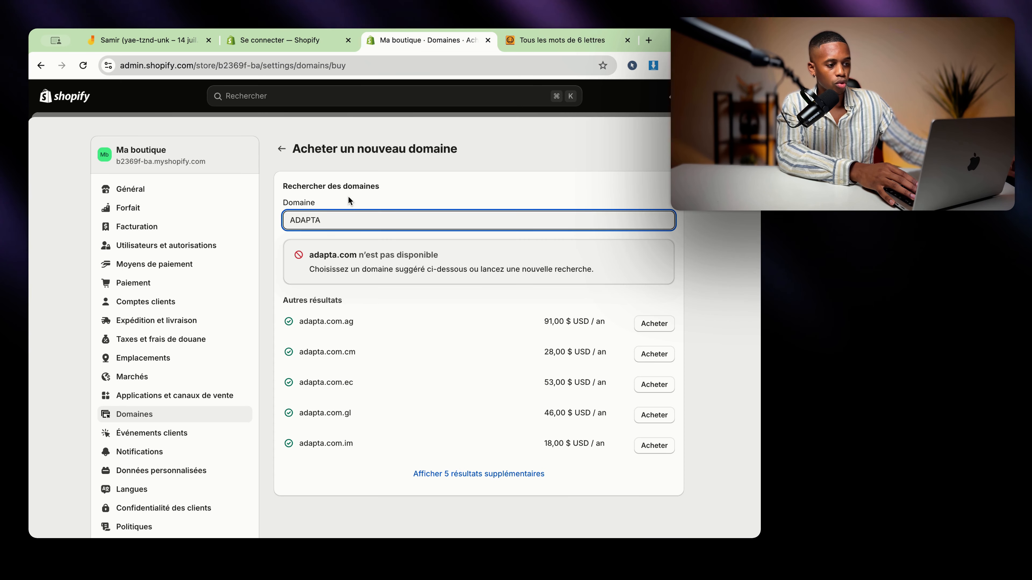
type("ts")
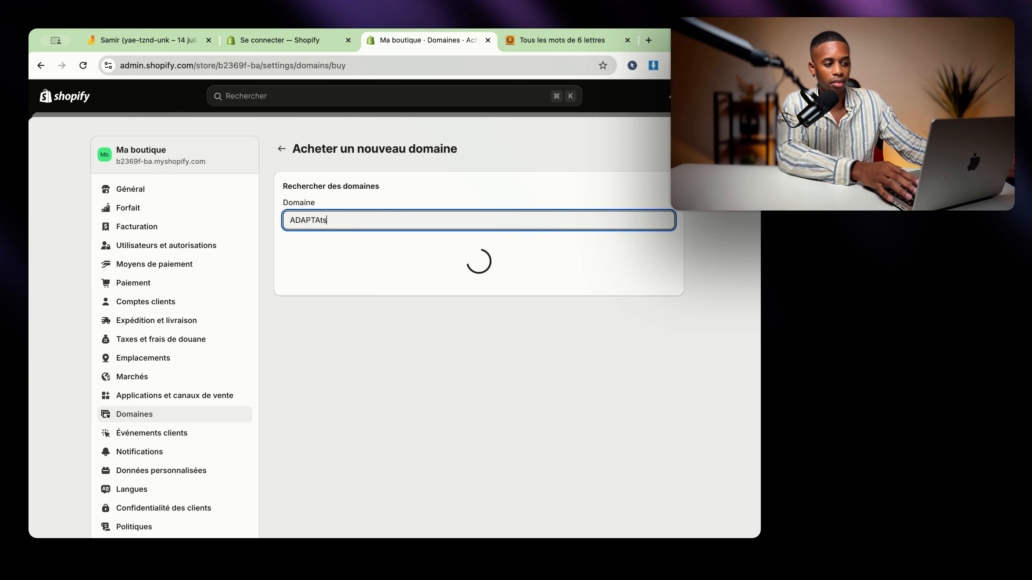
left_click_drag(345, 219, 279, 221)
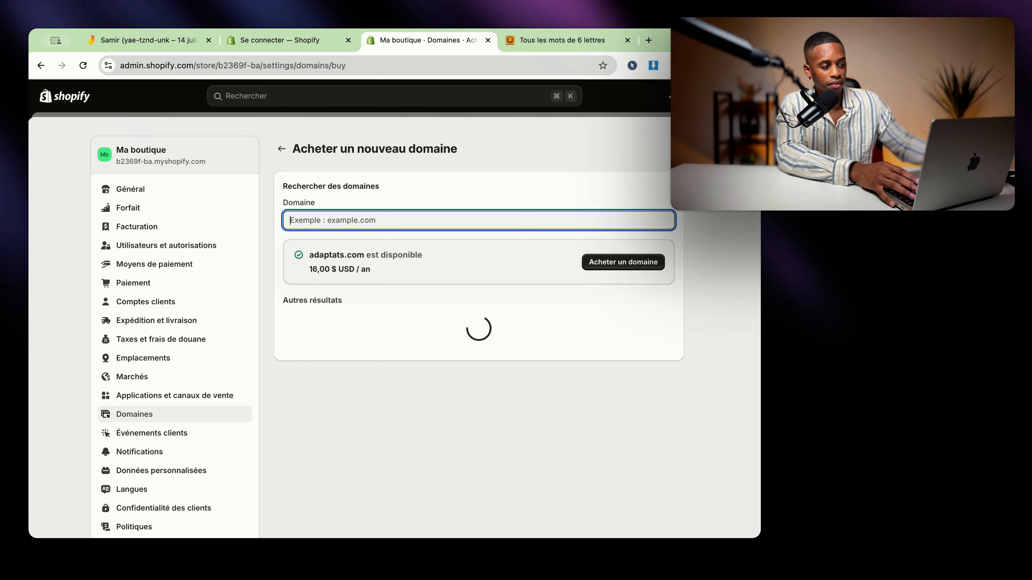
Browse further down the six-letter word list for other name ideas and return to the domain purchase page.
left_click(585, 39)
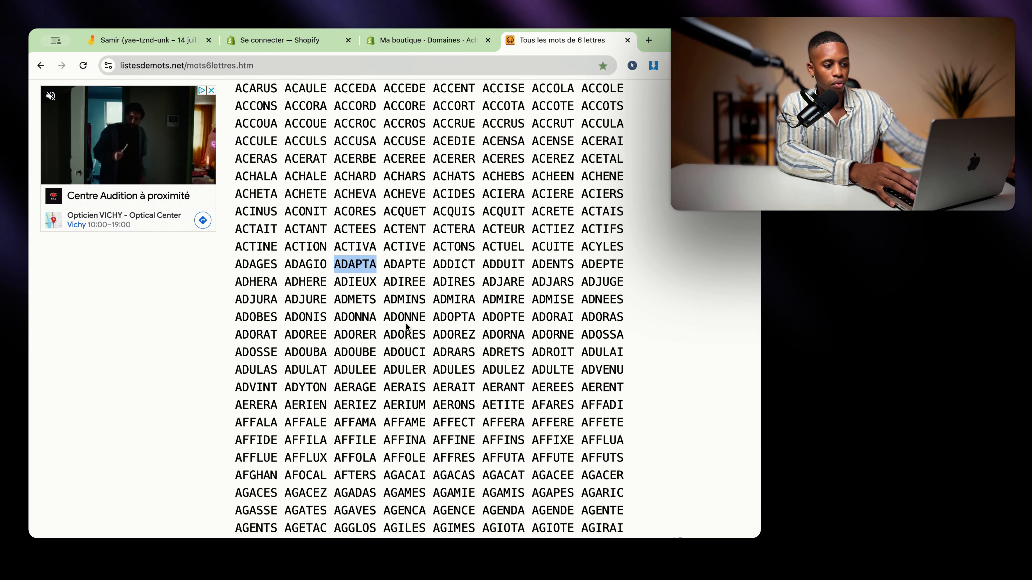
scroll(419, 303, "down", 10)
scroll(420, 304, "up", 5)
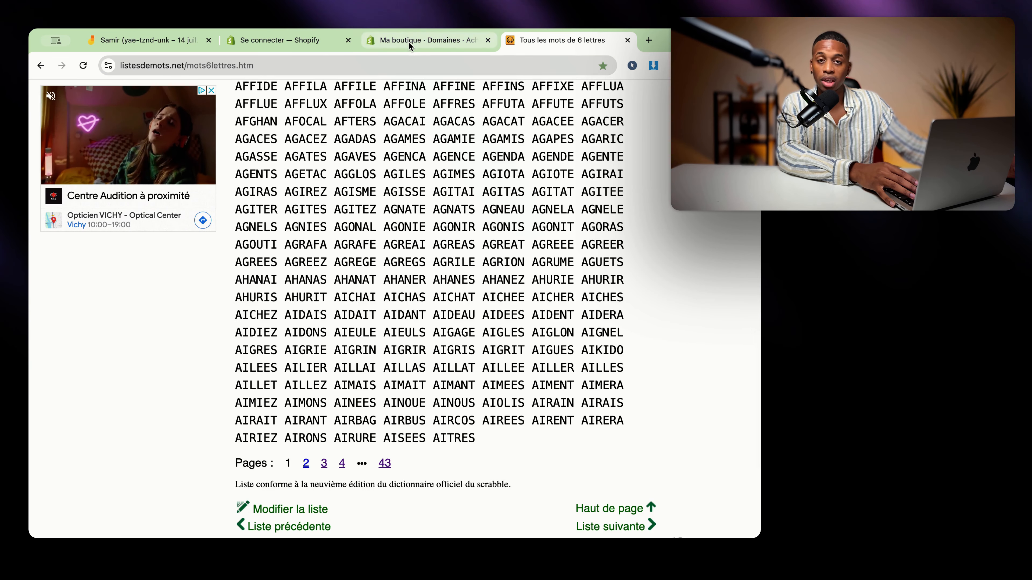
left_click(409, 40)
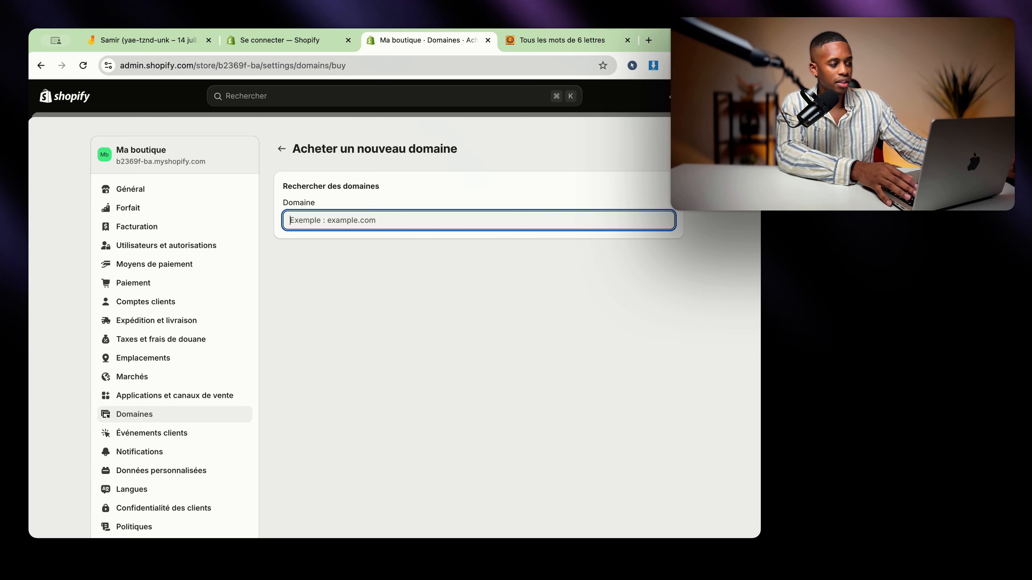
Leave the store settings and open the list of pages of the online store.
key("Escape")
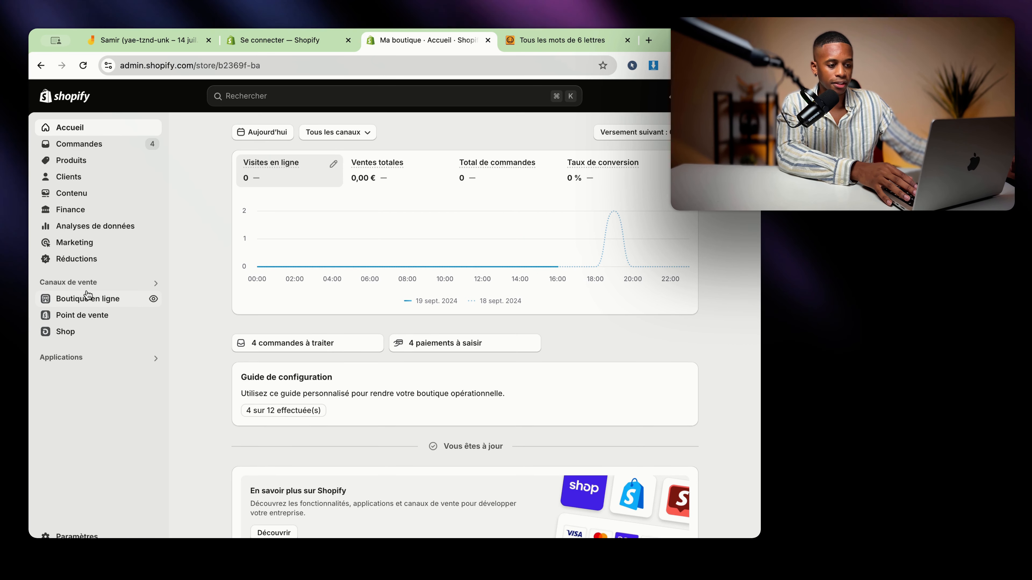
left_click(88, 302)
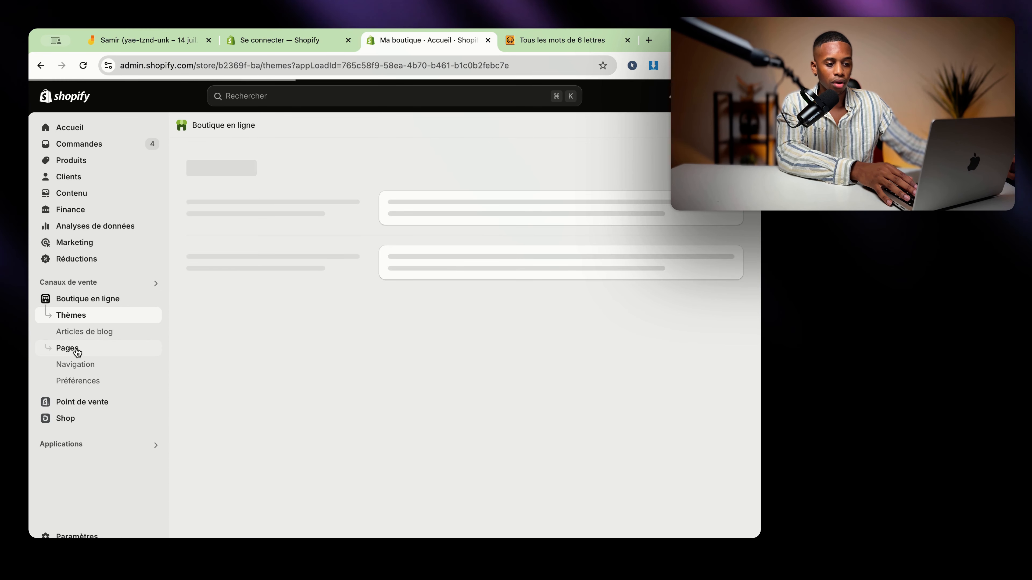
left_click(68, 348)
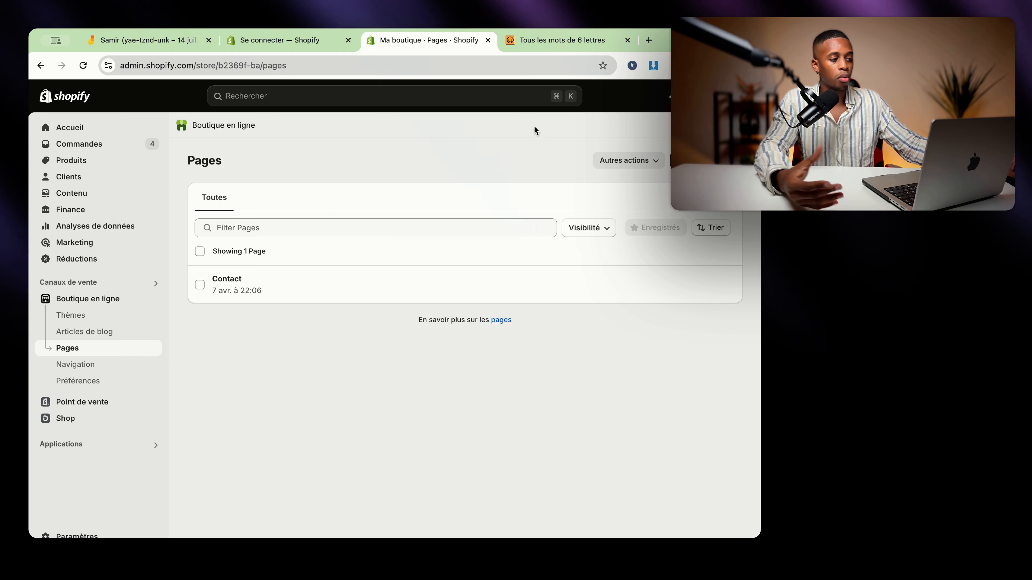
Open the glamefrance.fr anti-tobacco bracelet product page in a new tab and examine the policy links in its footer.
left_click(648, 40)
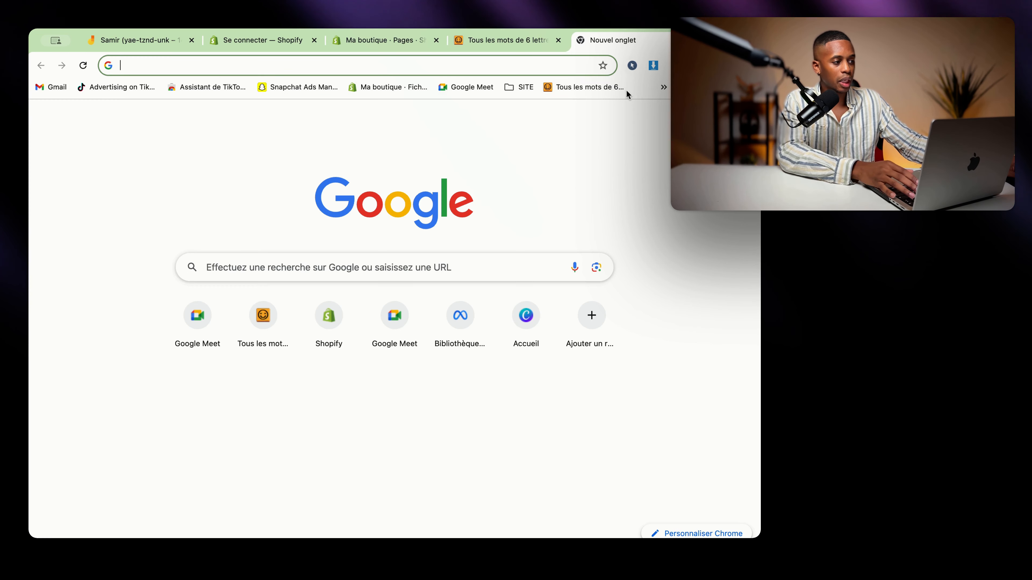
left_click(546, 126)
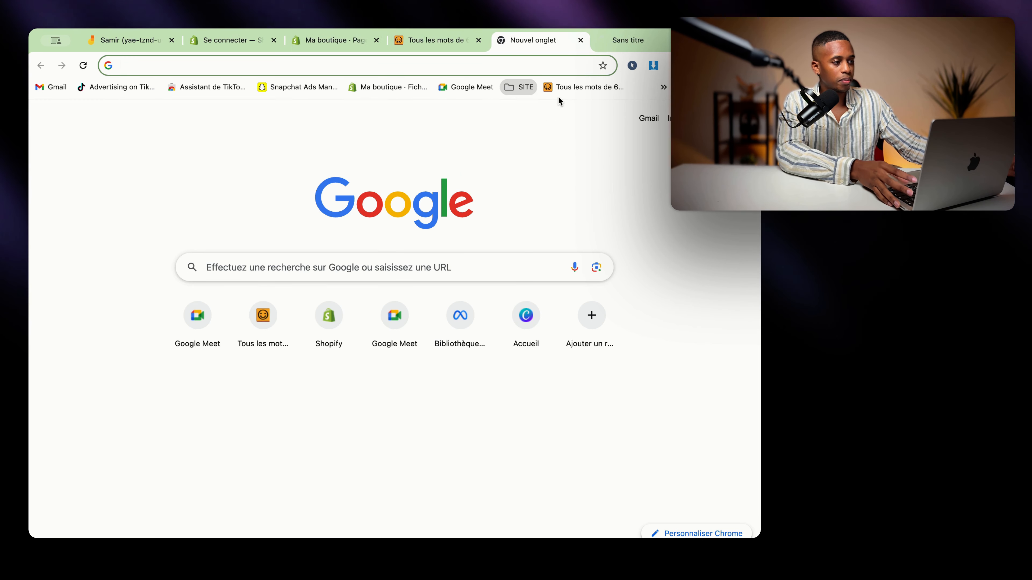
left_click(641, 41)
scroll(480, 274, "down", 15)
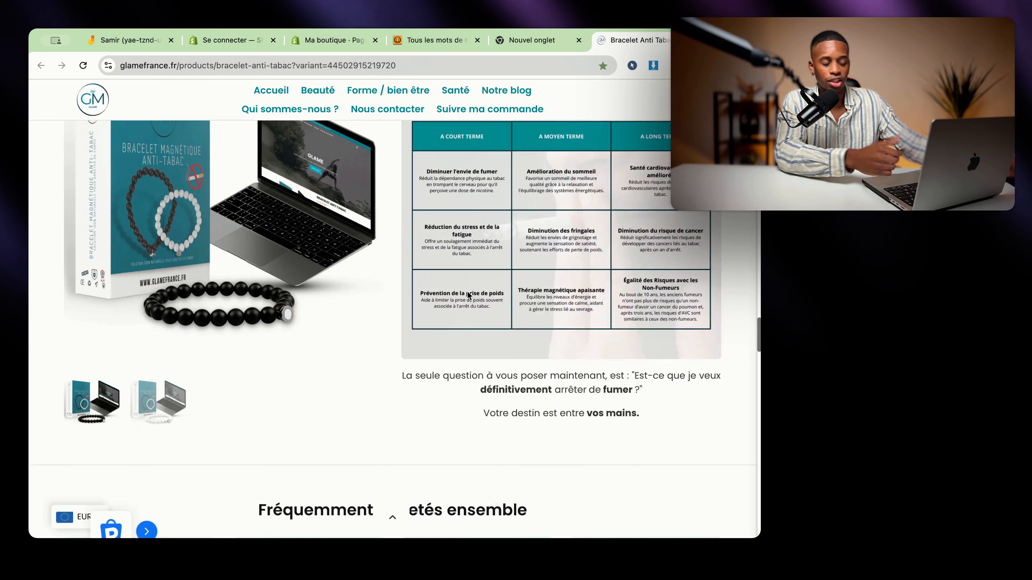
scroll(467, 291, "down", 20)
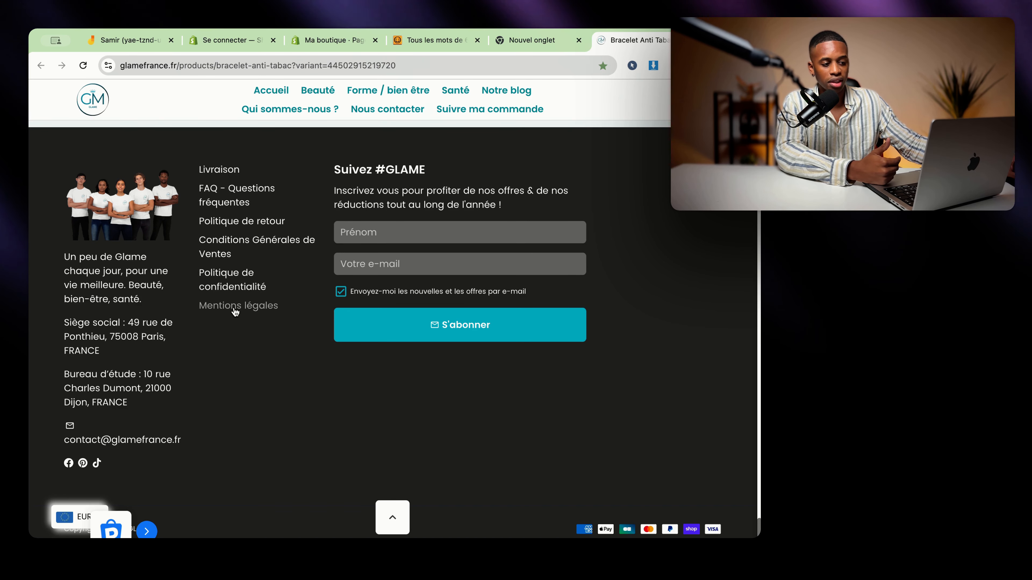
Start a new store page titled Mentions Légales, copying the title from the legal notice page of glamefrance.fr.
left_click(236, 311)
left_click_drag(243, 212, 548, 199)
key("super+c")
left_click(511, 40)
left_click(579, 40)
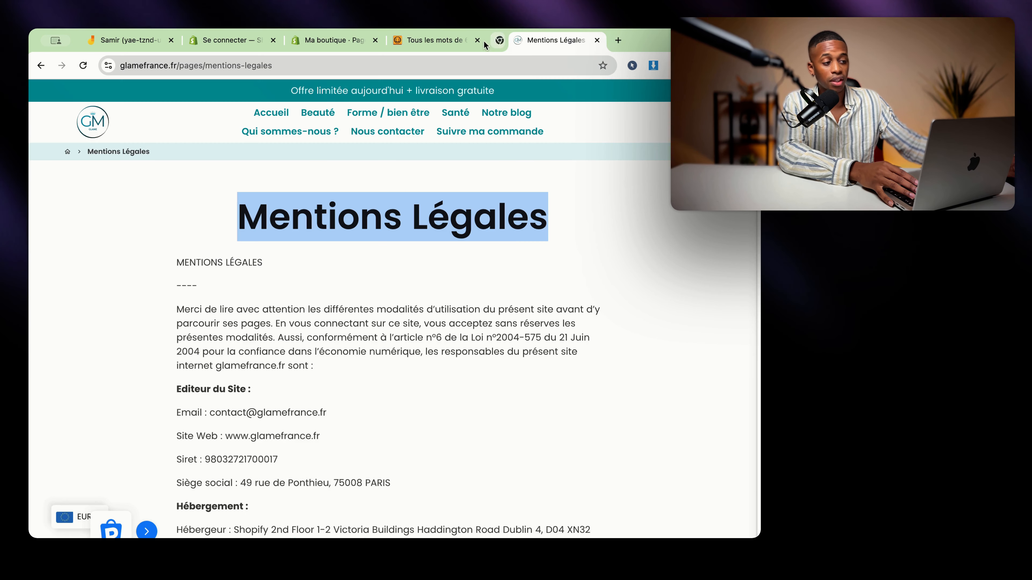
left_click(322, 41)
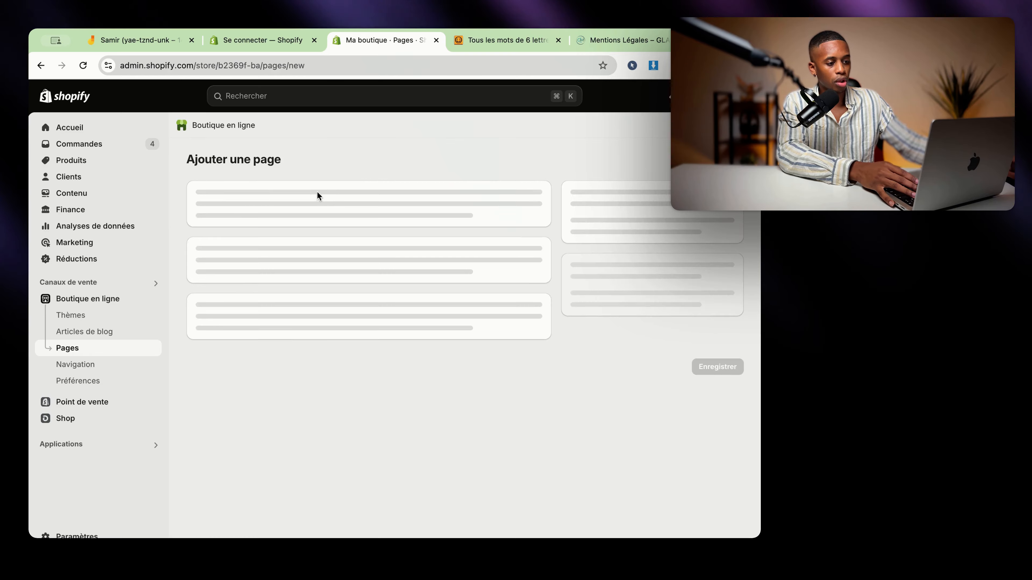
left_click(353, 212)
key("super+v")
Copy the full legal notice text from the glamefrance.fr page and open ChatGPT in a new browser tab.
left_click_drag(621, 41, 507, 42)
left_click_drag(198, 268, 545, 410)
key("super+t")
type("chat")
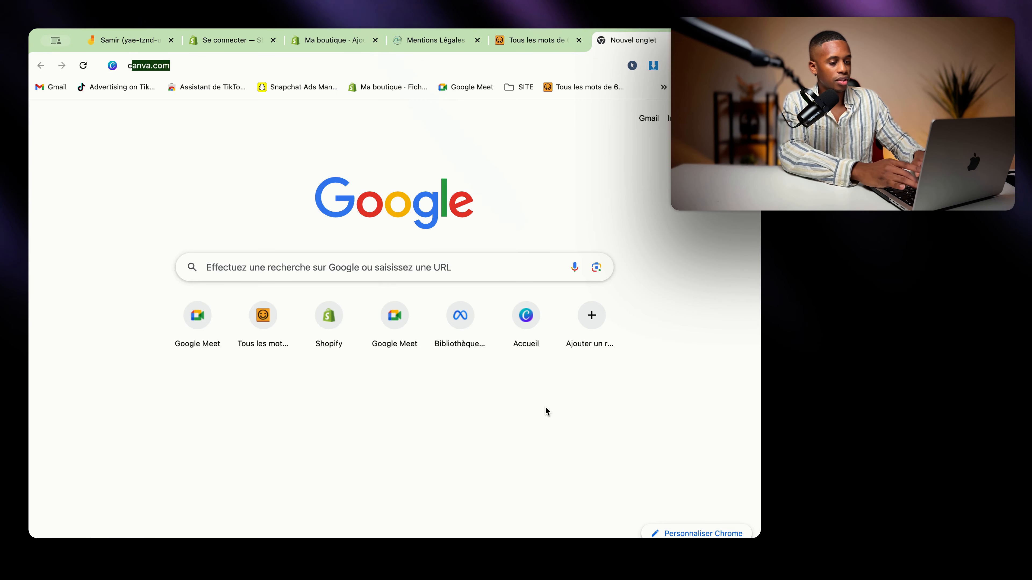
key("Return")
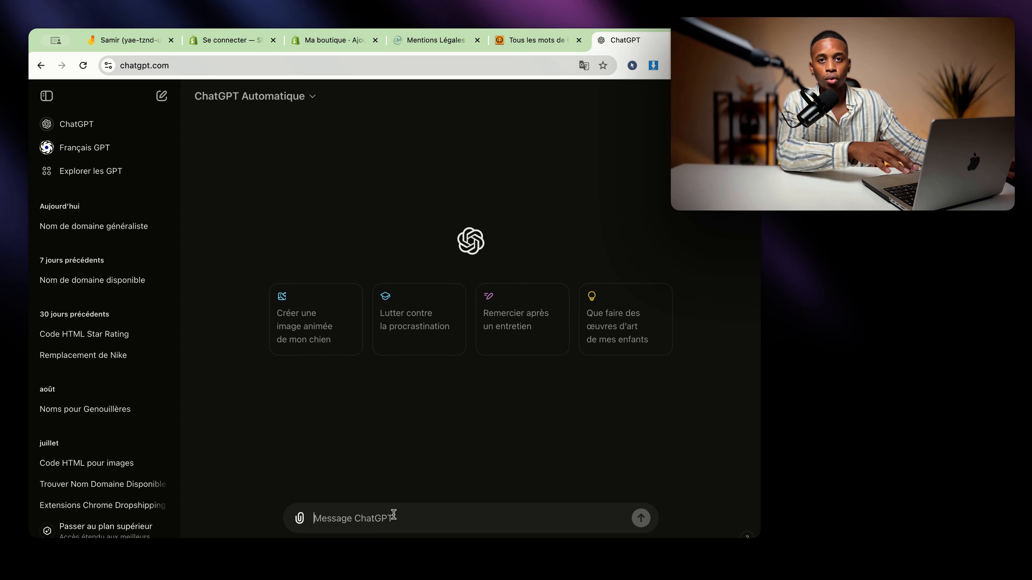
Look back at the legal notice page, highlight AGREGE in the six-letter word list as an example name, and return to ChatGPT.
left_click(425, 42)
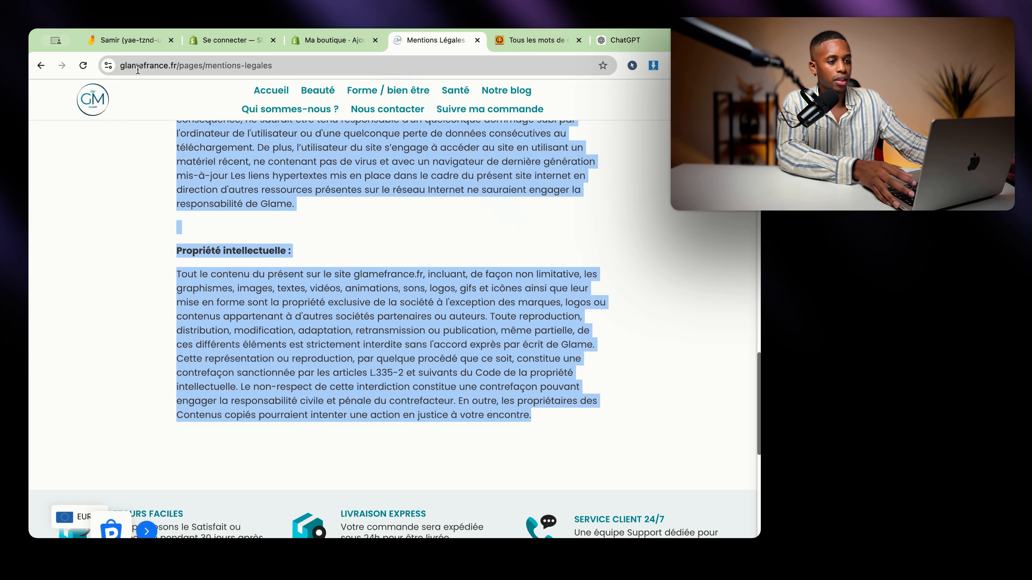
left_click(532, 40)
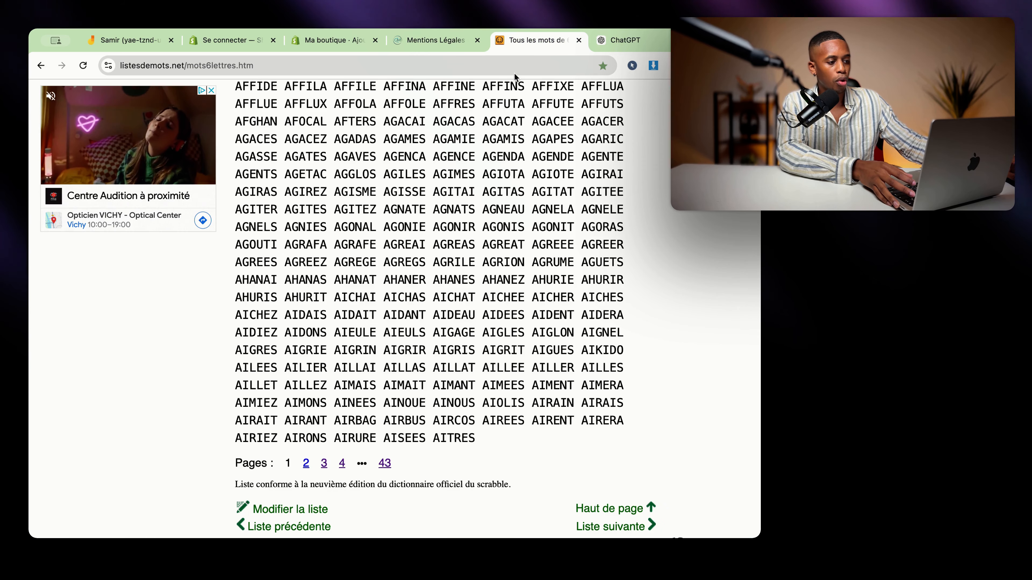
double_click(356, 261)
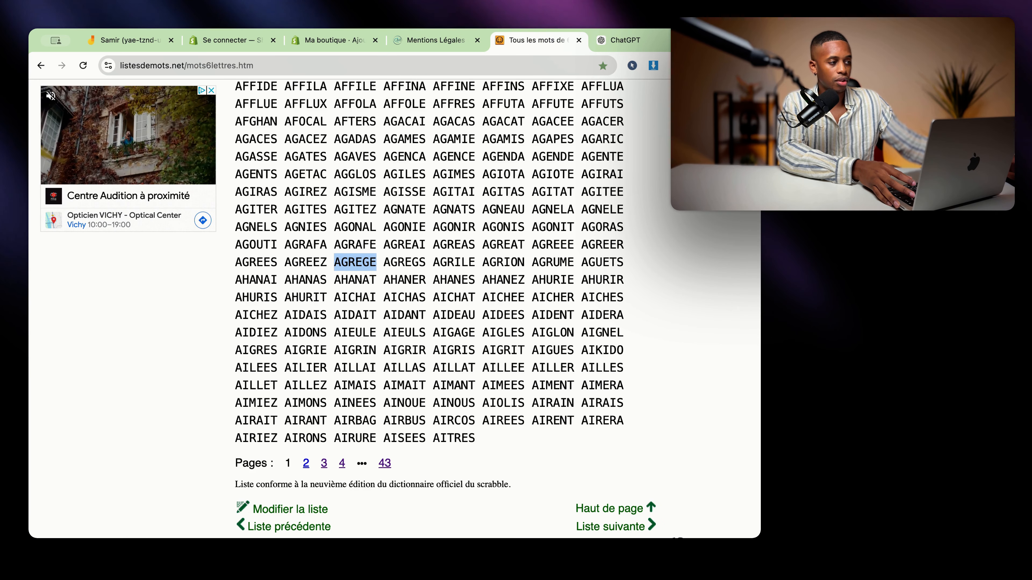
left_click(621, 39)
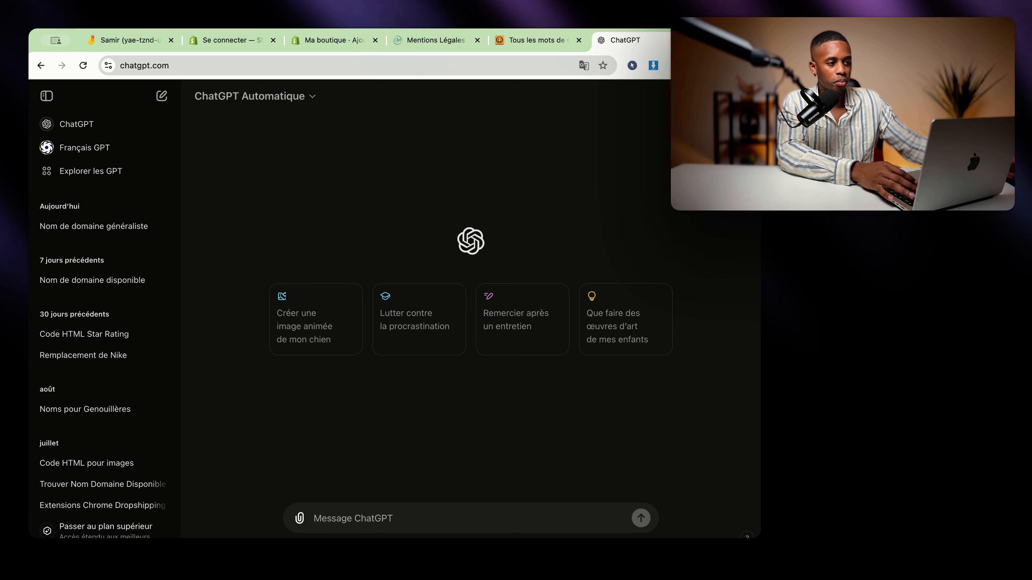
Paste the copied legal notice text as the content of the new Mentions Légales page, review it and start leaving the page.
left_click(359, 42)
left_click(327, 297)
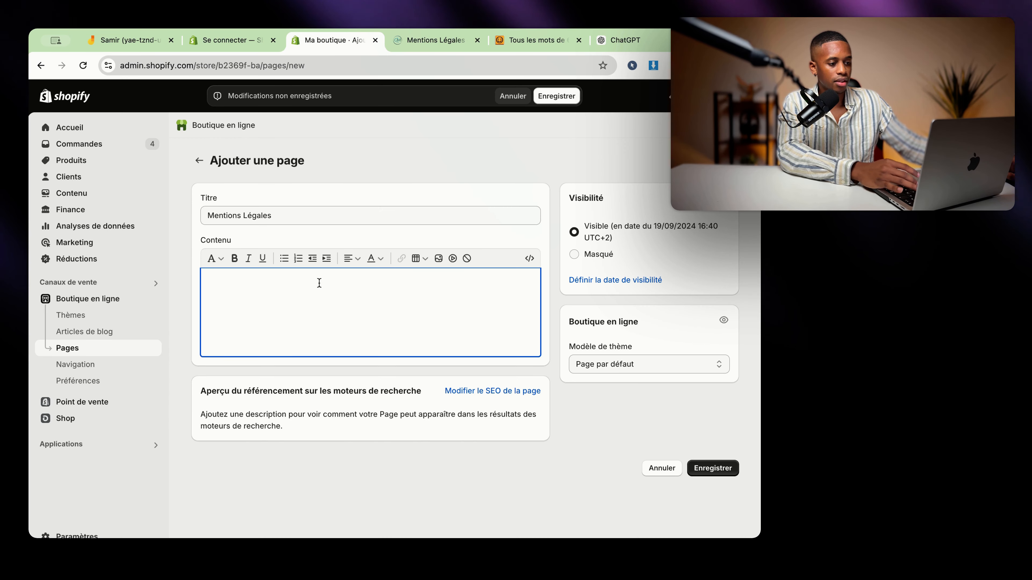
key("super+v")
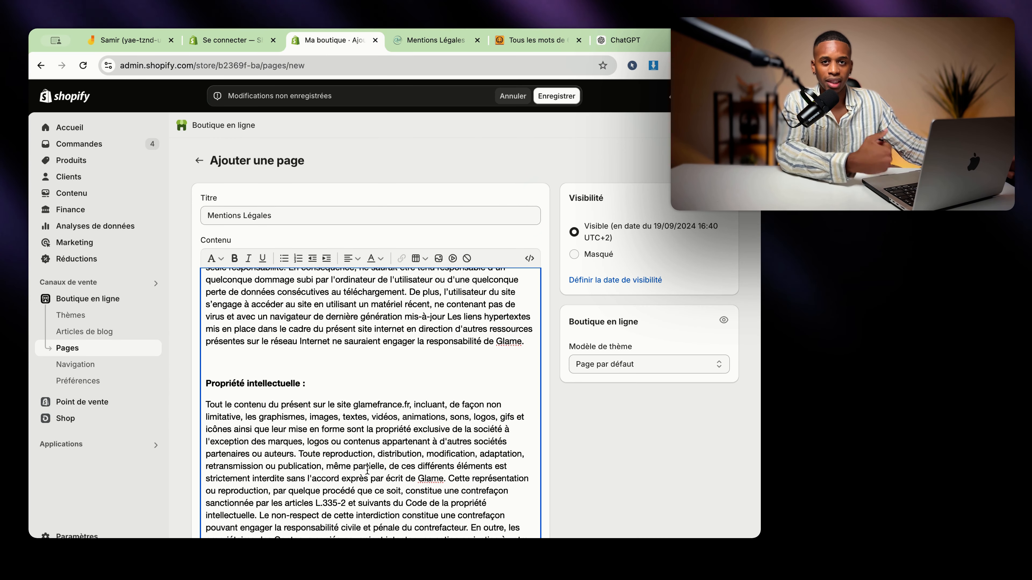
scroll(381, 396, "up", 15)
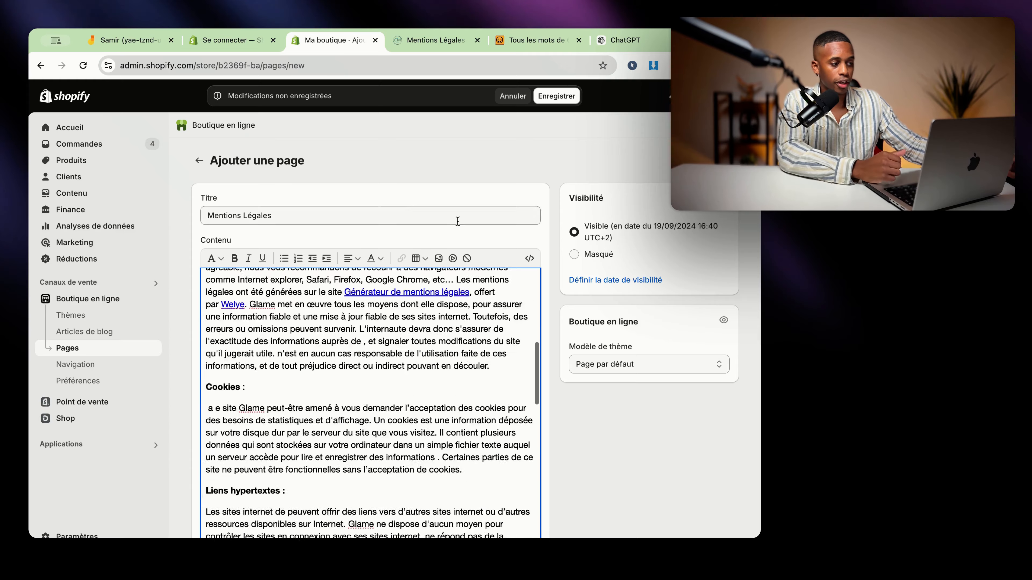
left_click(198, 162)
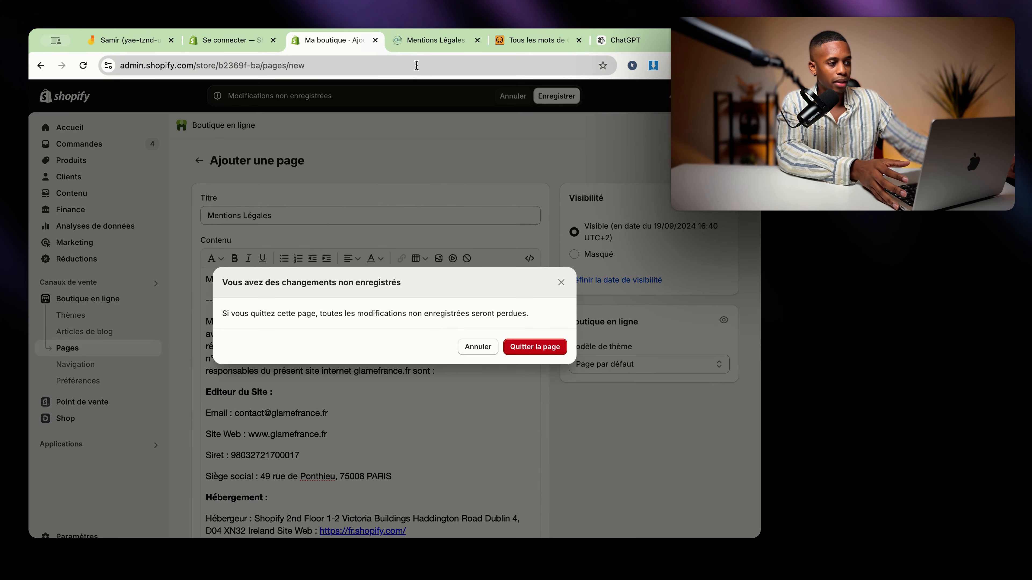
Review the policy links in the glamefrance.fr footer, and close the legal notice and word list tabs.
left_click(406, 41)
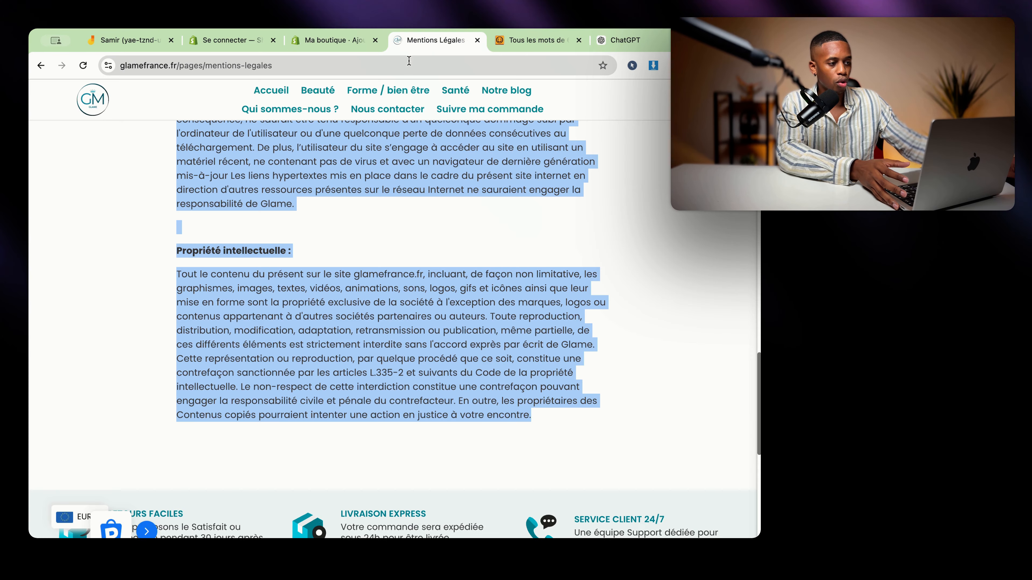
left_click(159, 409)
scroll(140, 408, "down", 10)
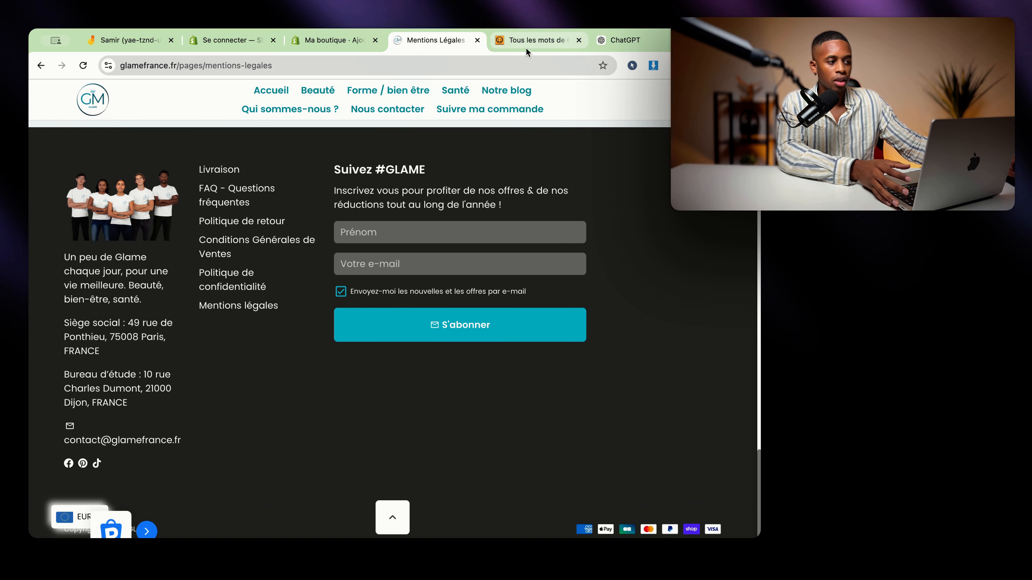
left_click(477, 40)
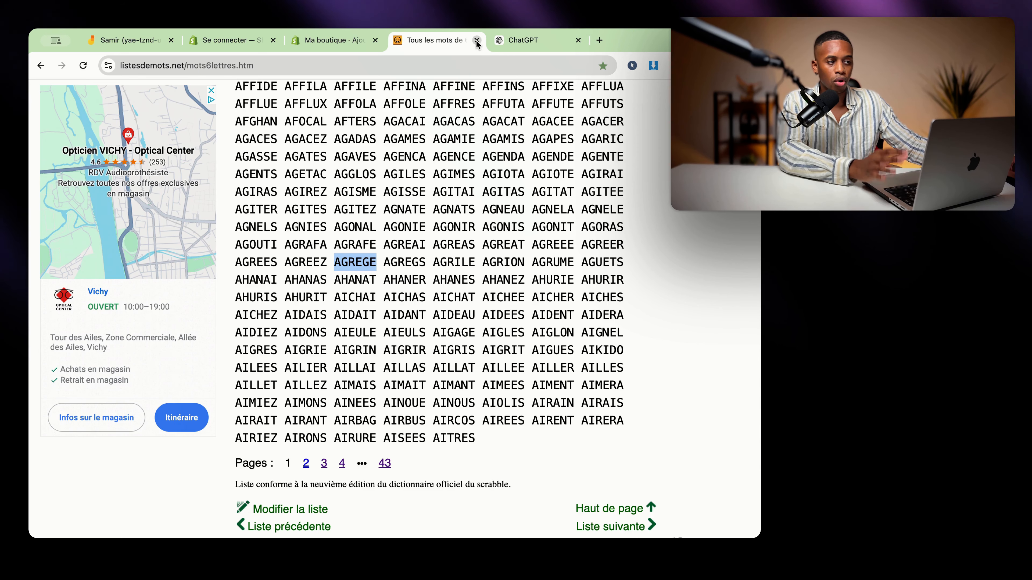
left_click(477, 40)
Return to the new store page and discard its unsaved Mentions Légales title and content.
left_click(335, 39)
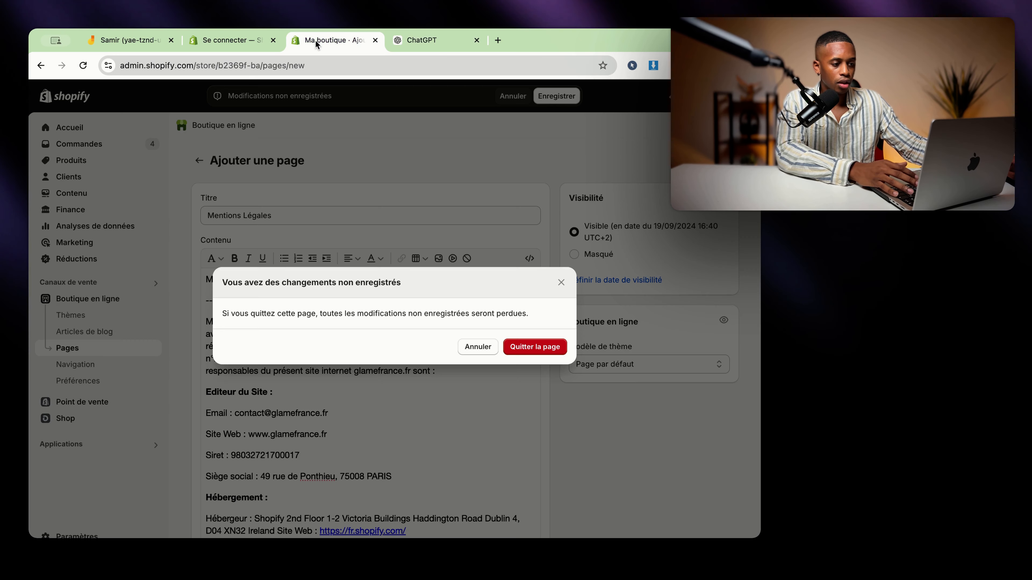
left_click(561, 283)
left_click(513, 95)
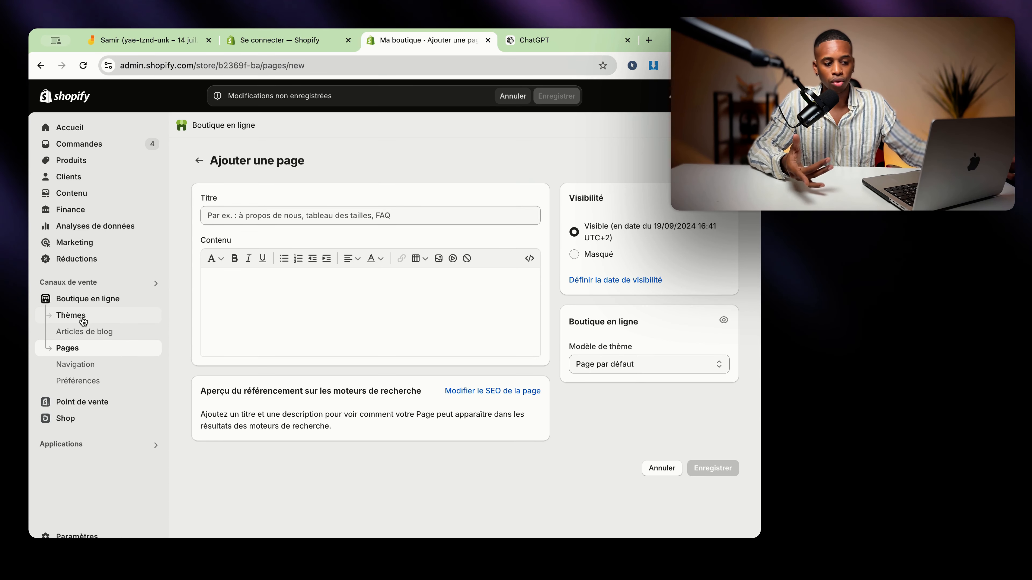
Open the online store's themes, view the options for adding a theme and close them without choosing one.
left_click(82, 317)
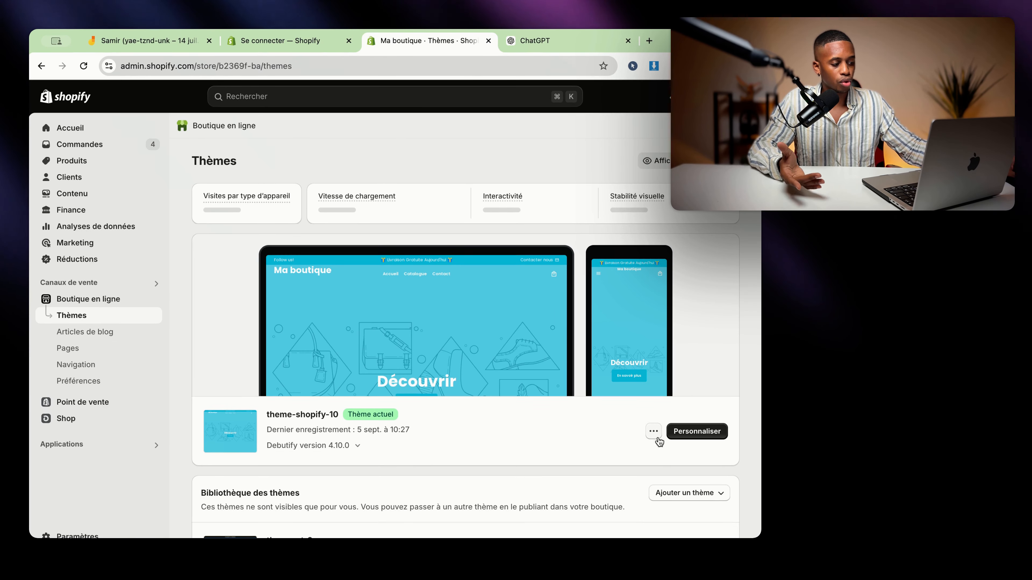
left_click(686, 498)
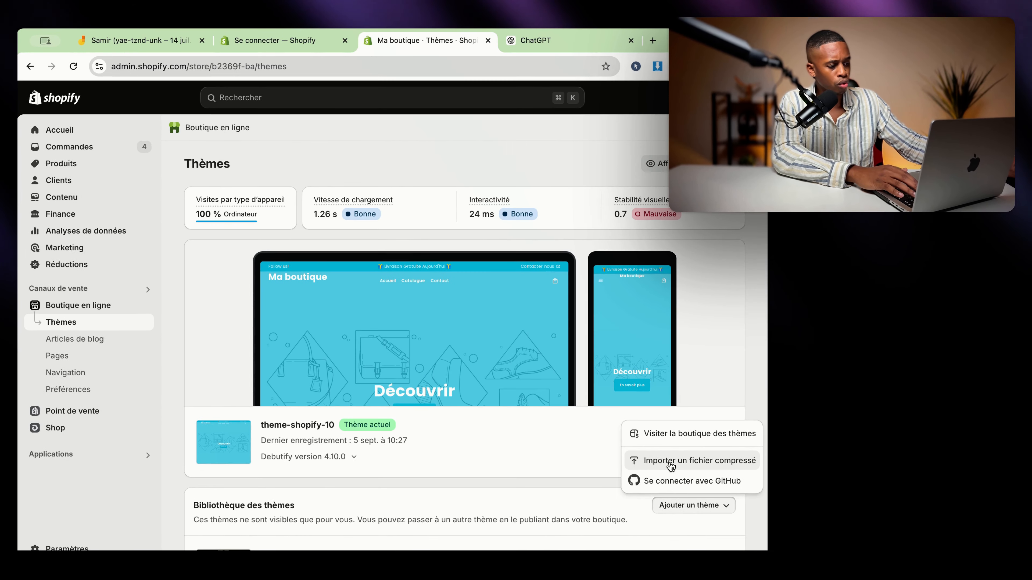
left_click(521, 454)
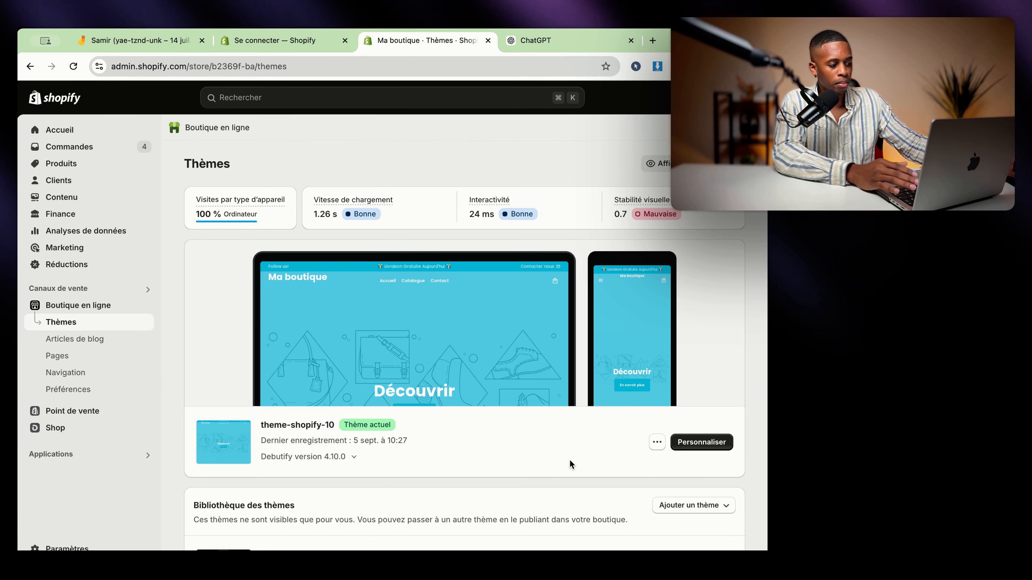
Open the current theme-shopify-10 theme for customization and review the home page in mobile preview.
left_click(704, 449)
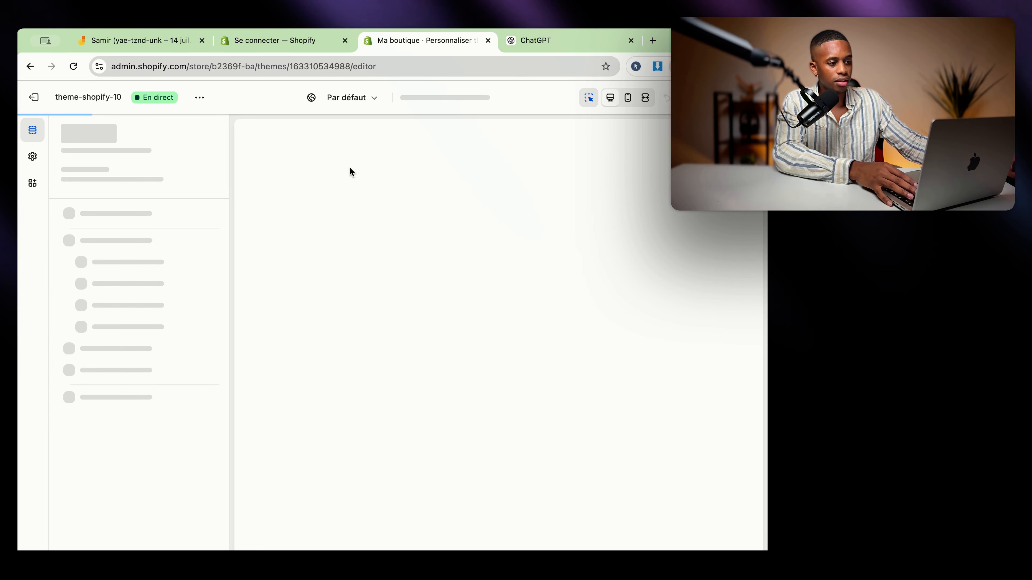
left_click(627, 97)
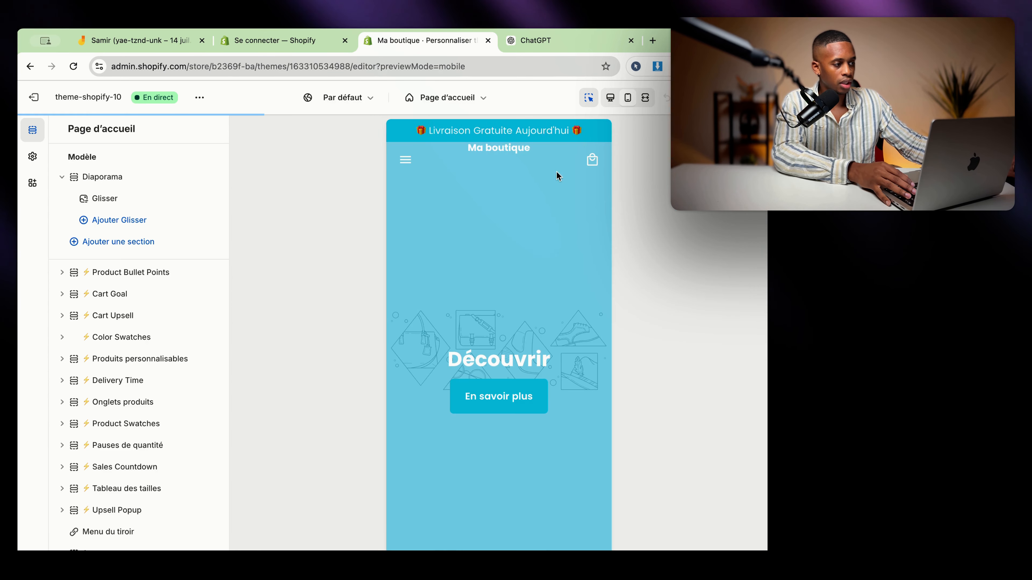
scroll(520, 207, "down", 15)
scroll(521, 204, "up", 20)
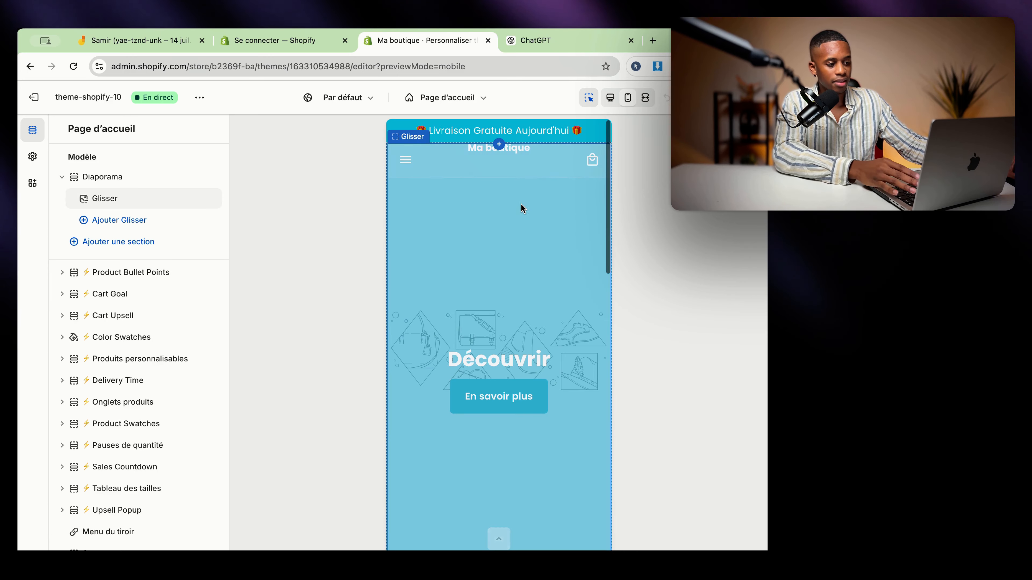
In the theme's colour settings, set the Annonce background colour to #0D3F4E.
left_click(33, 157)
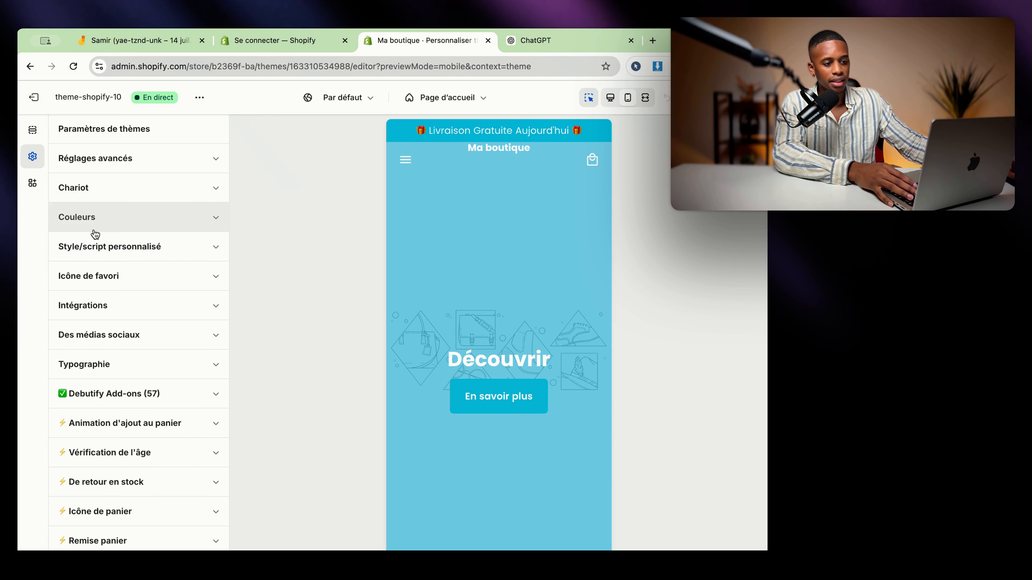
left_click(96, 222)
scroll(98, 278, "down", 8)
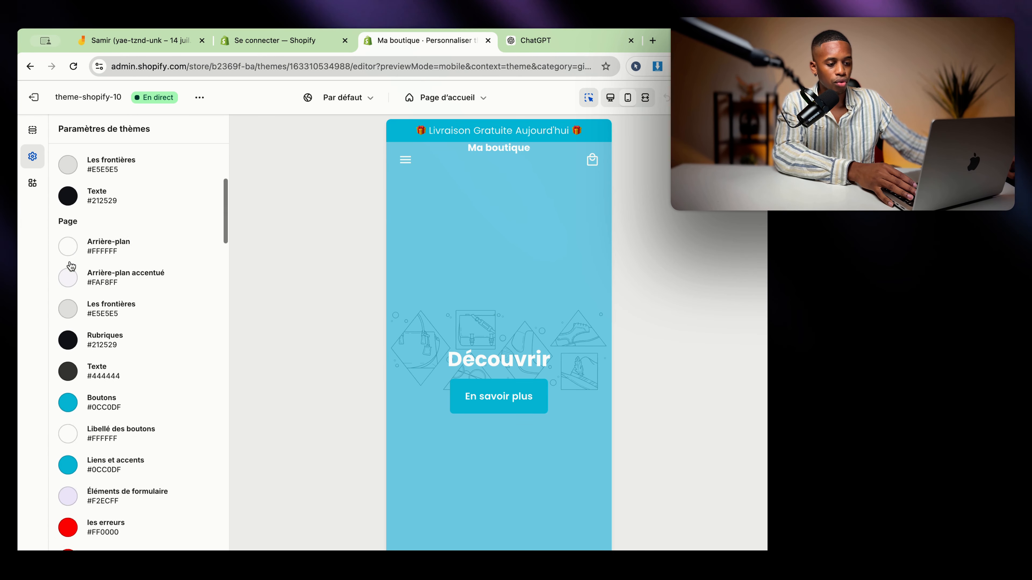
scroll(78, 274, "down", 12)
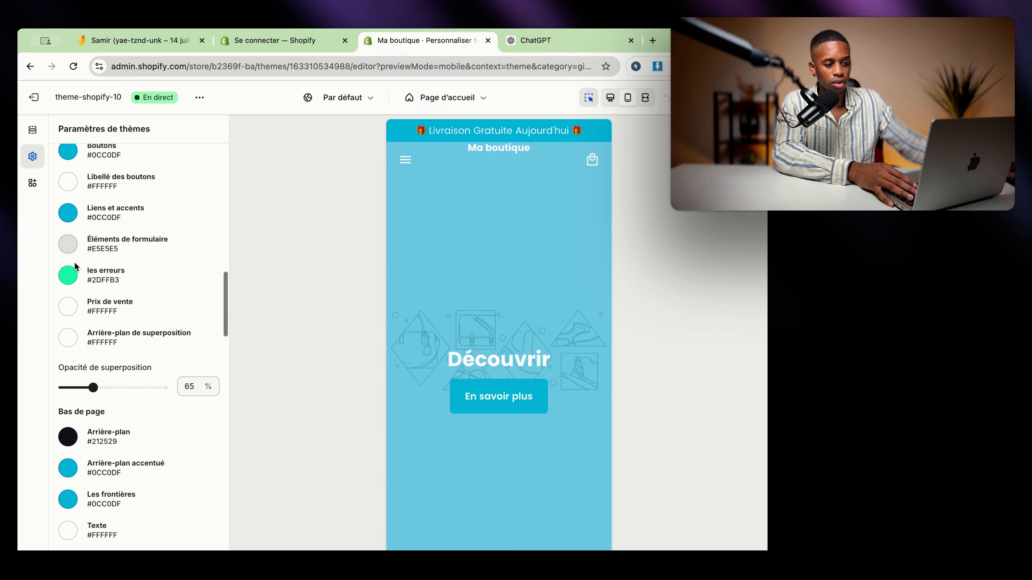
scroll(77, 264, "up", 20)
left_click(77, 263)
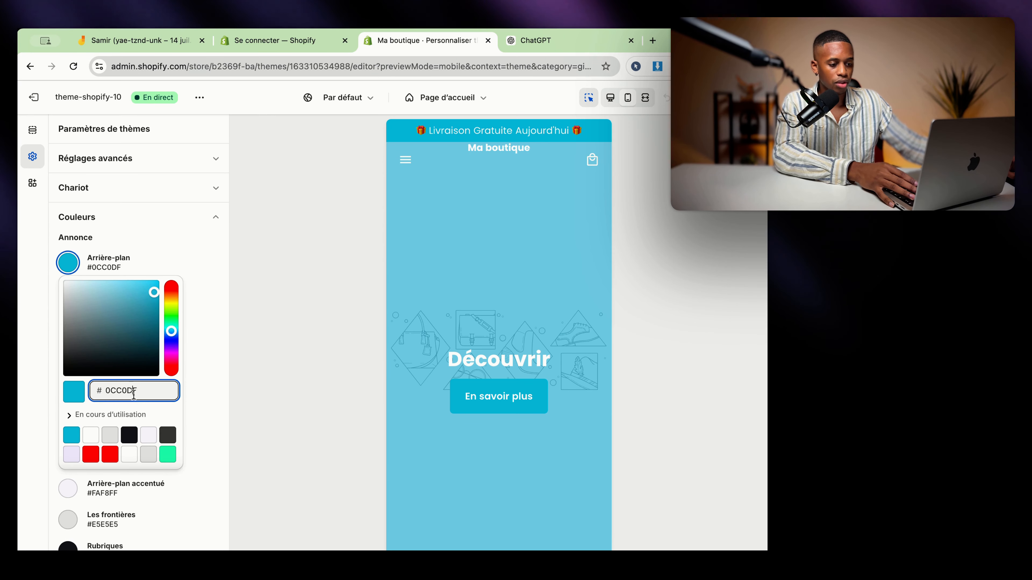
type("0D3F4E")
left_click(259, 350)
Apply the dark blue #0D3F4E to the Boutons and Liens et accents colours of the Page group.
scroll(136, 329, "down", 6)
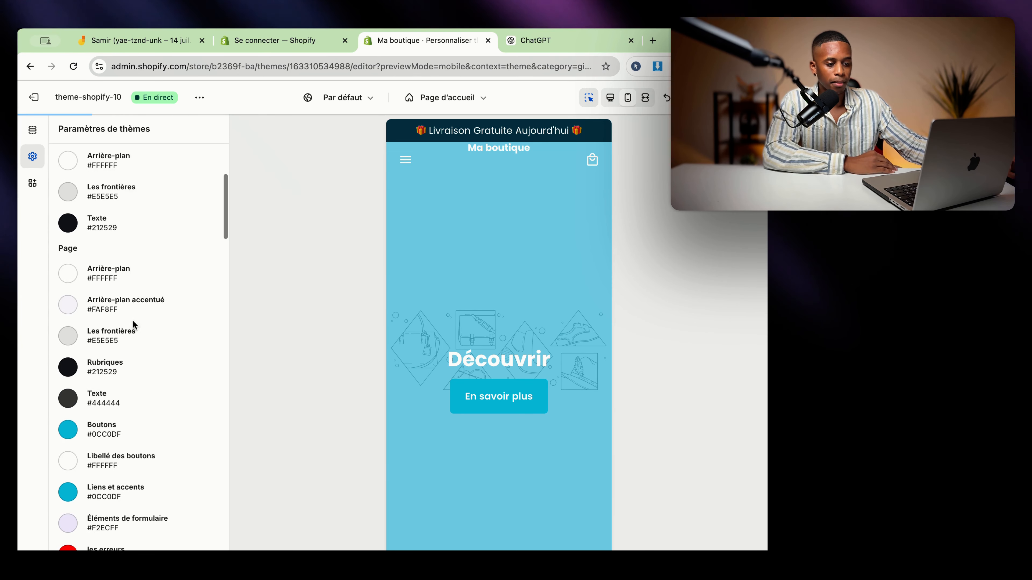
left_click(68, 352)
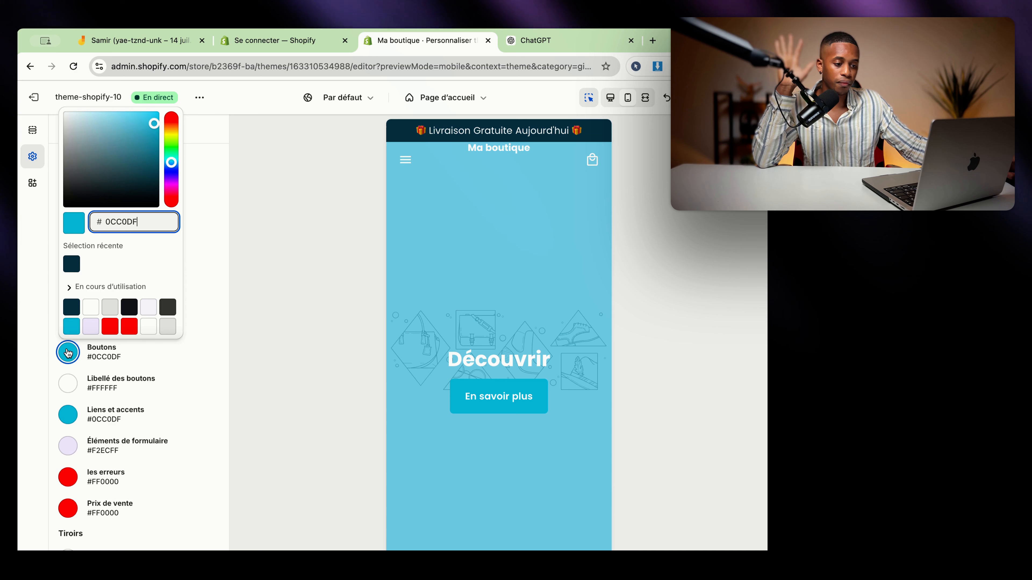
left_click(72, 308)
left_click(69, 415)
left_click(72, 370)
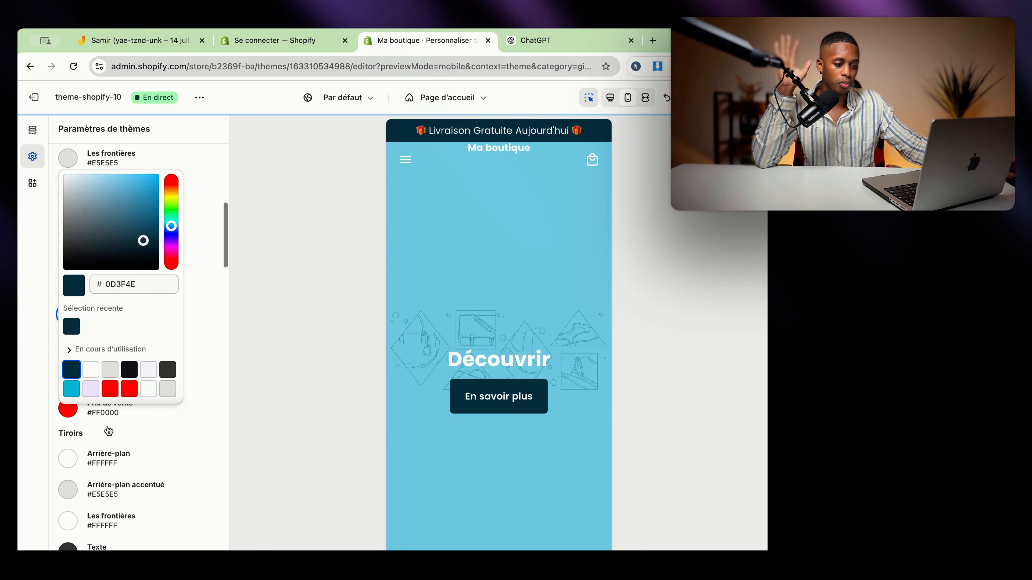
left_click(106, 428)
Change the Boutons and Liens et accents colours in the Tiroirs group to #0D3F4E.
scroll(102, 419, "down", 7)
left_click(68, 401)
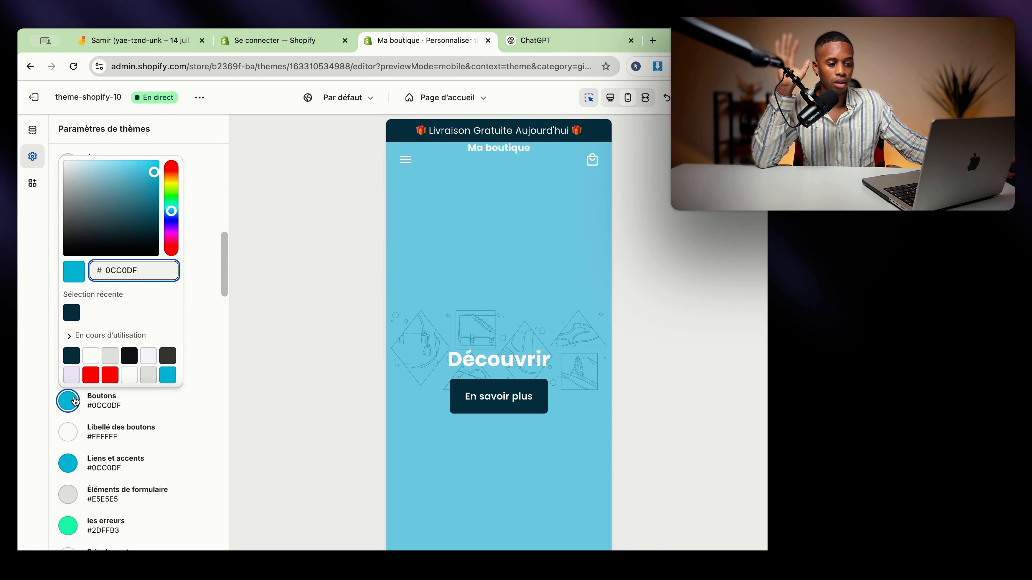
left_click(71, 356)
left_click(68, 463)
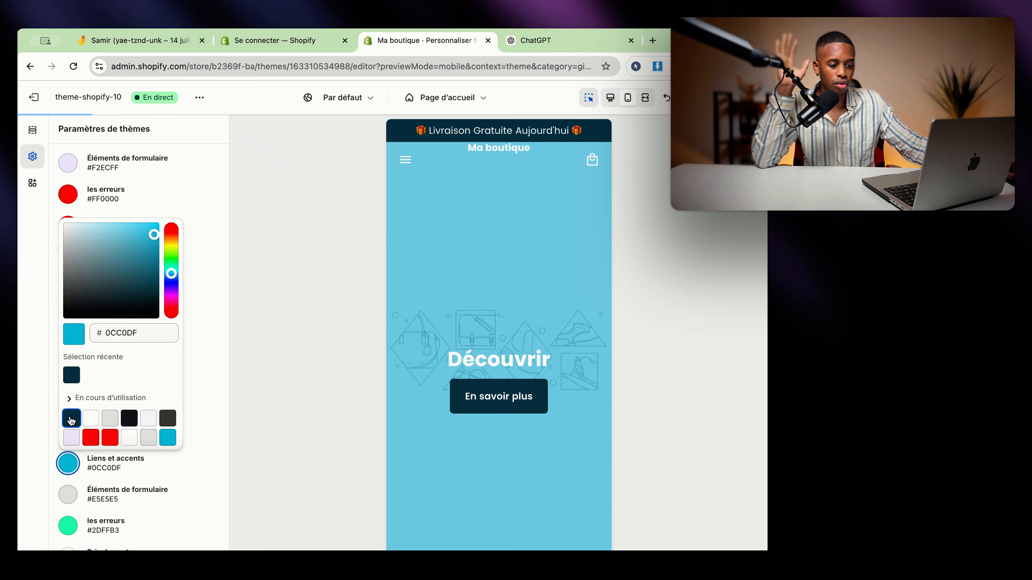
left_click(72, 418)
left_click(347, 416)
Set the Bas de page accent background, borders, buttons, and links and accents colours to #0D3F4E.
scroll(101, 402, "down", 9)
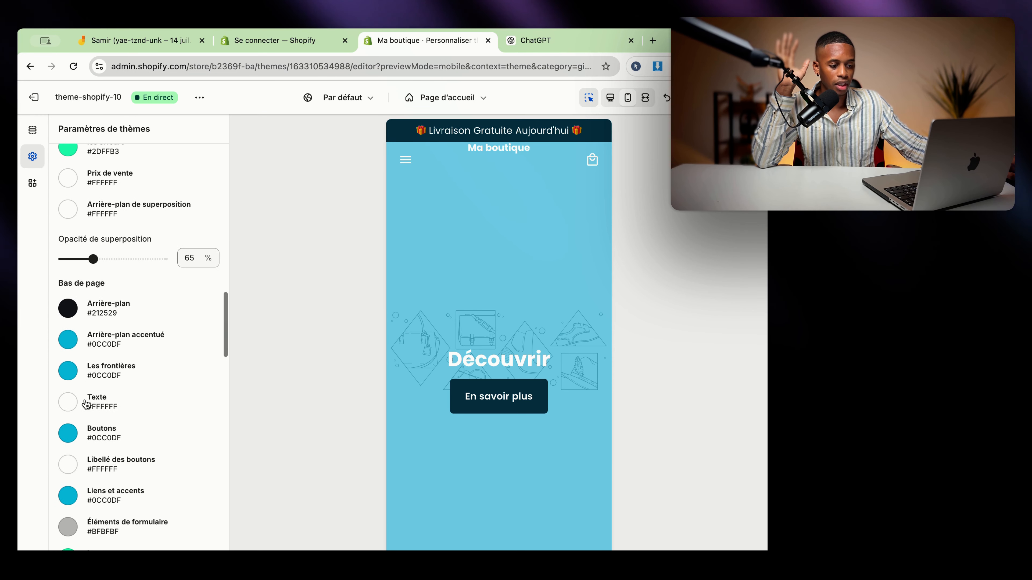
left_click(68, 340)
left_click(72, 290)
left_click(67, 371)
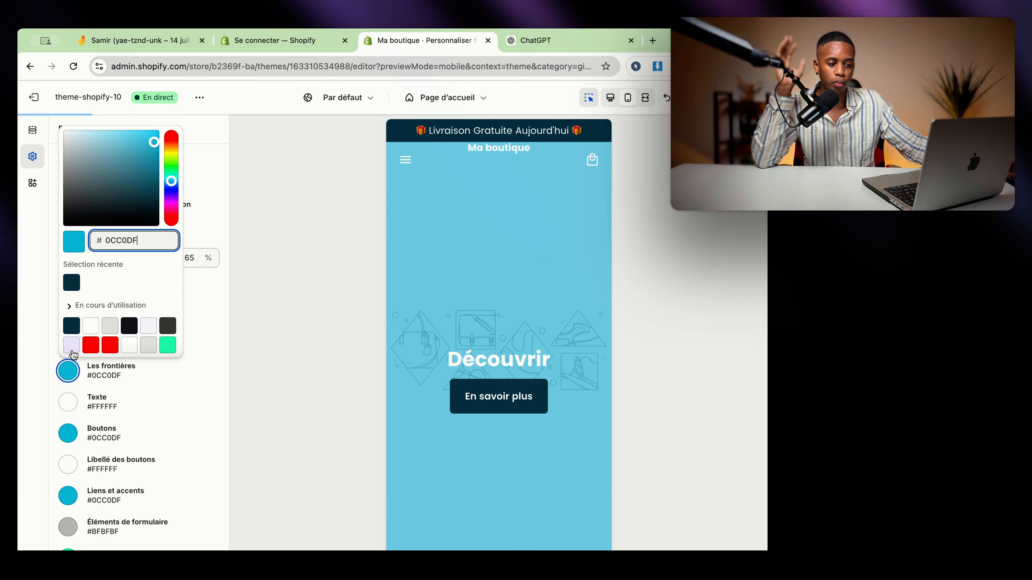
left_click(71, 325)
left_click(68, 433)
left_click(72, 344)
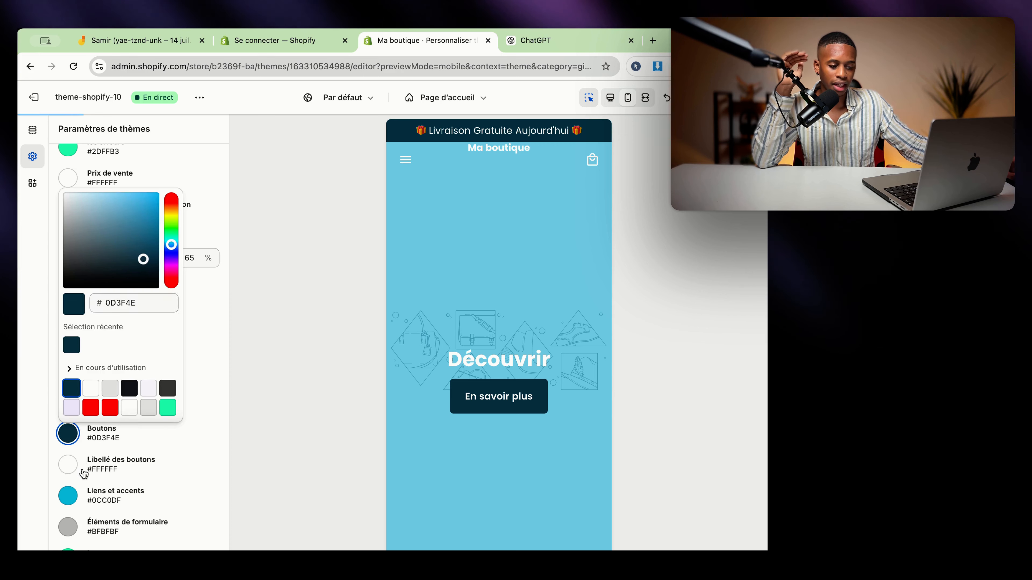
scroll(70, 468, "down", 2)
left_click(69, 466)
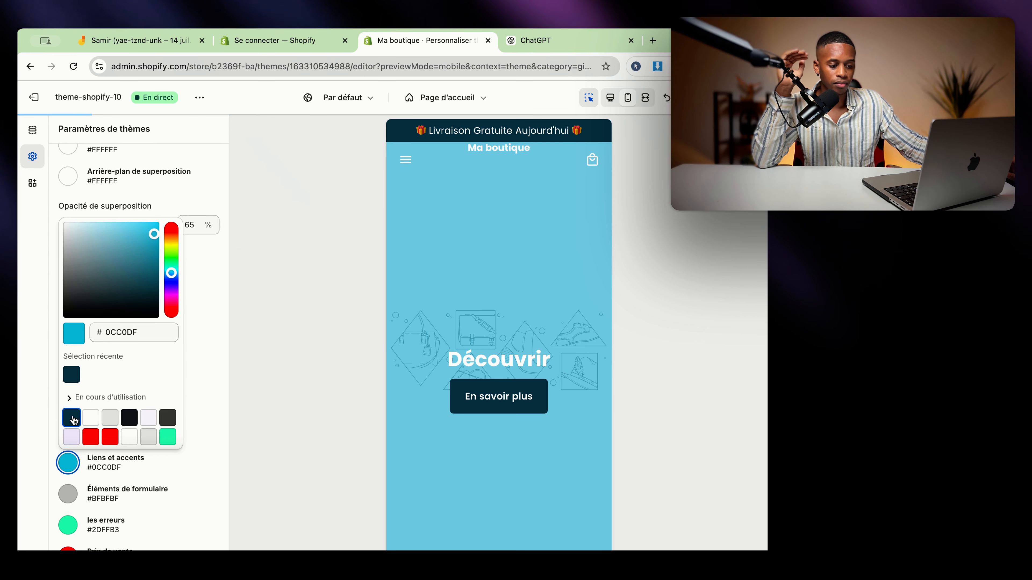
left_click(75, 420)
left_click(200, 437)
Set the background colour of the Superposition d'images group to #0D3F4E.
scroll(179, 441, "down", 5)
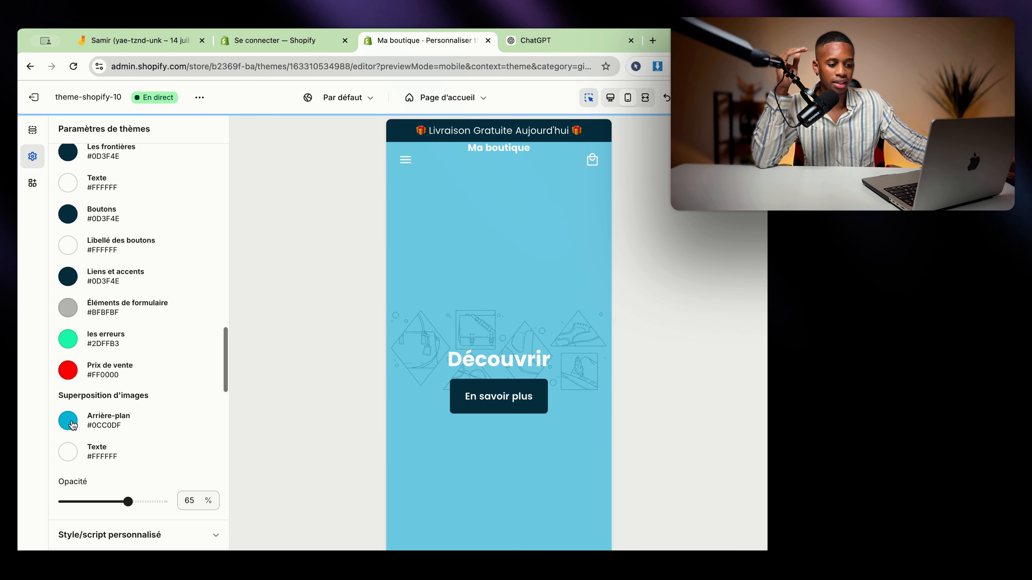
left_click(73, 425)
left_click(72, 378)
left_click(333, 360)
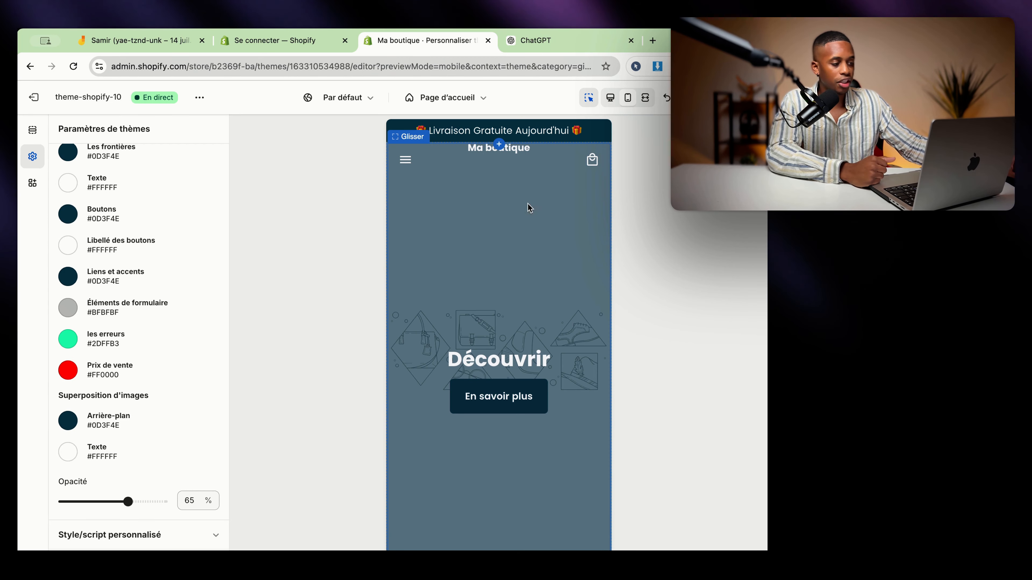
scroll(504, 163, "down", 1)
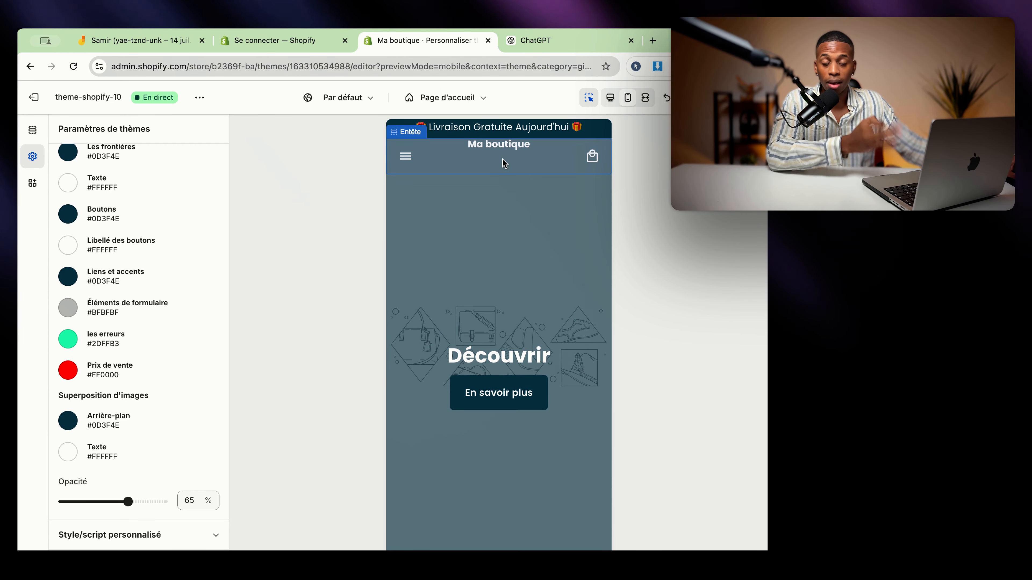
left_click(499, 150)
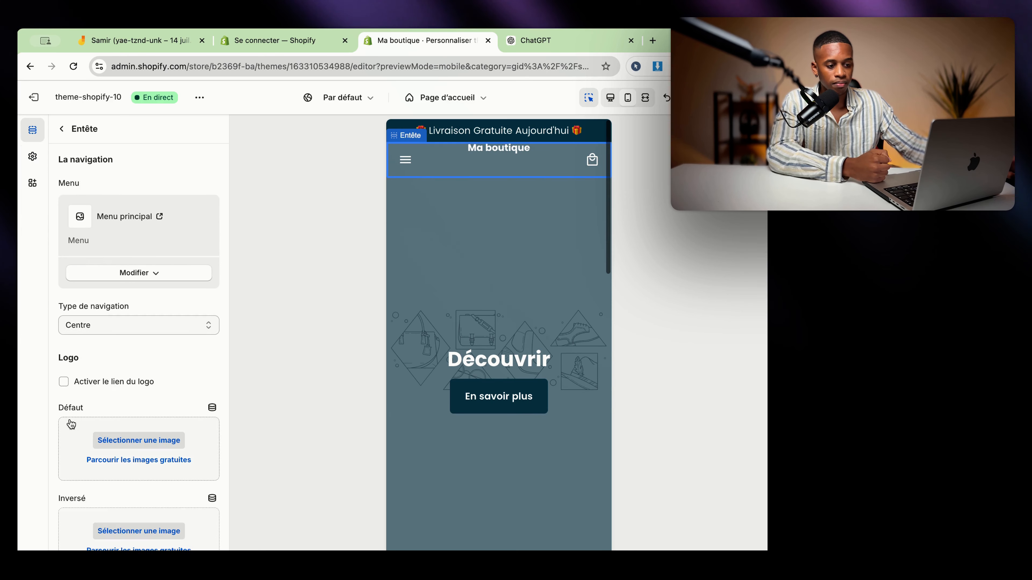
scroll(83, 419, "down", 3)
scroll(83, 414, "down", 2)
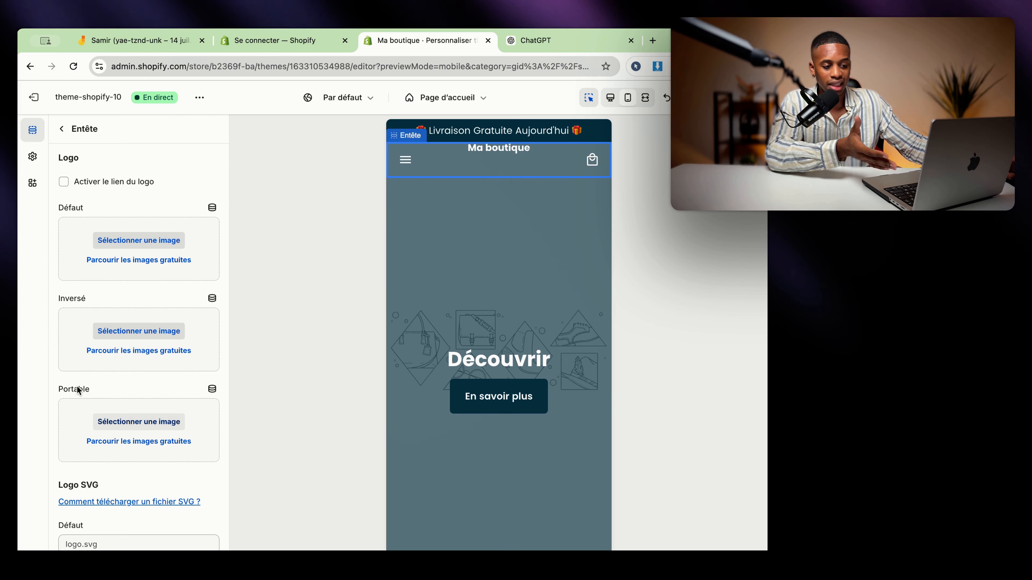
left_click(127, 424)
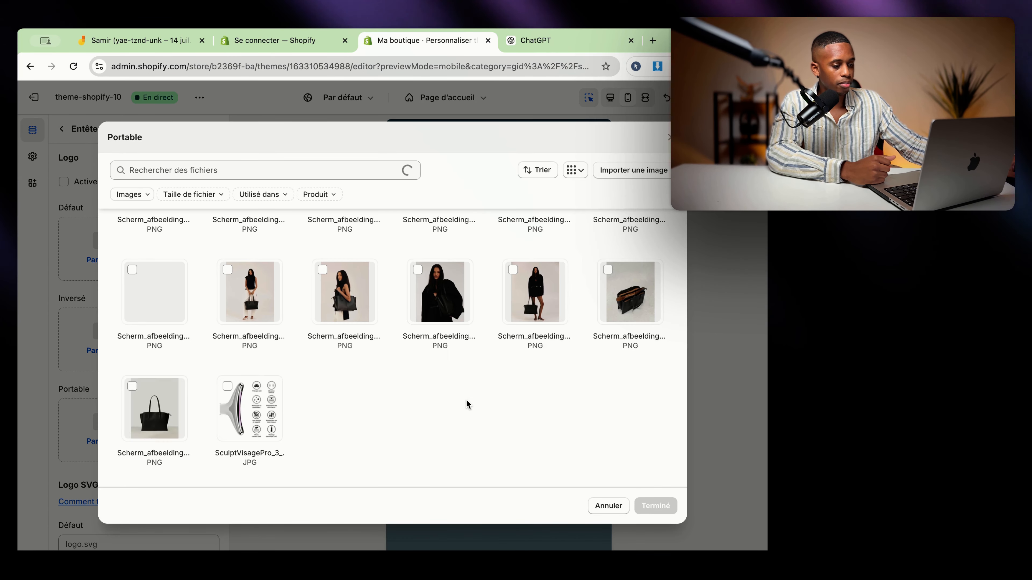
scroll(479, 407, "down", 3)
scroll(478, 406, "up", 3)
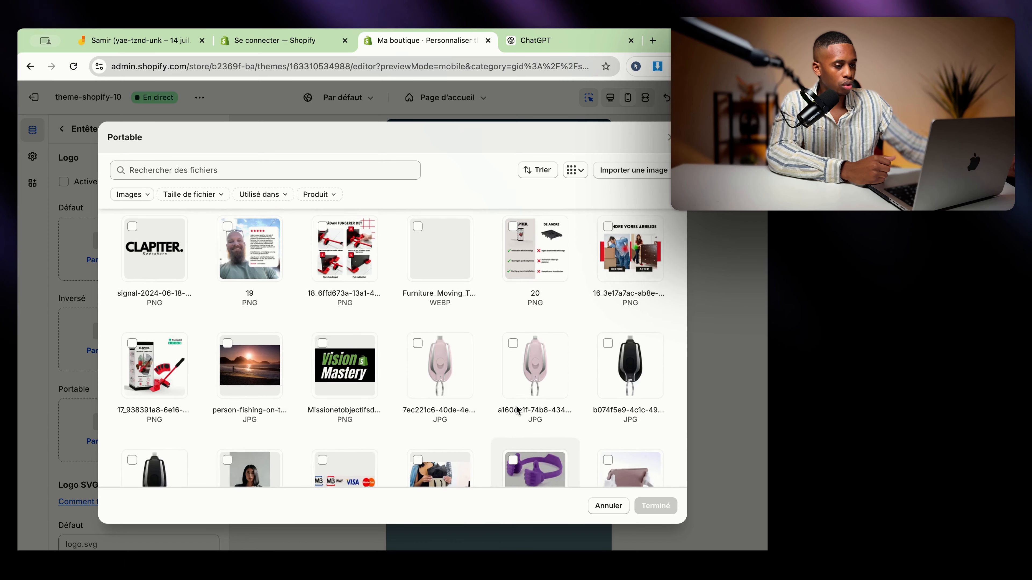
left_click(145, 296)
left_click(652, 505)
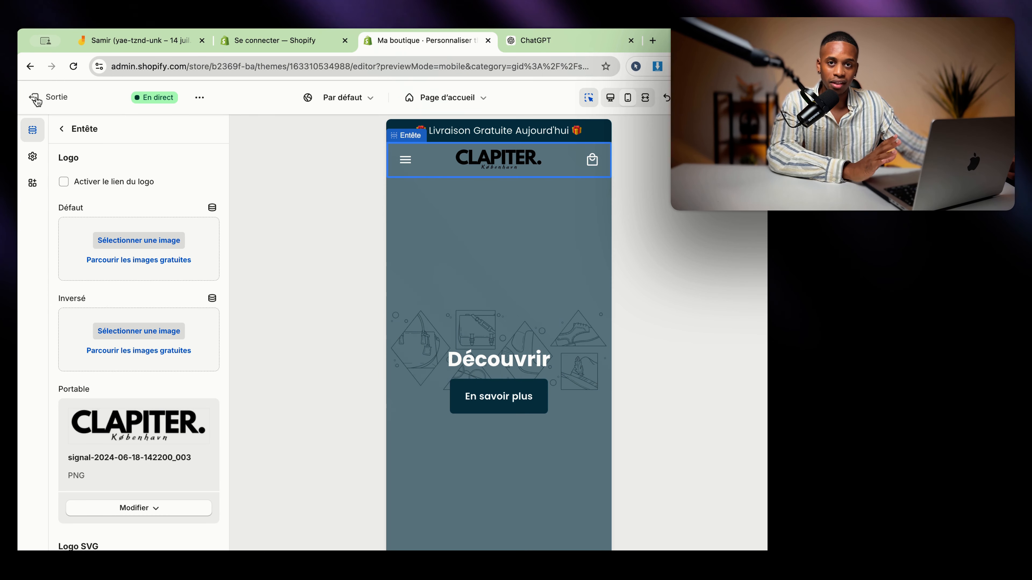
Switch to customizing the checkout and new customer accounts pages, discarding the unsaved theme changes, and preview the checkout in mobile view.
left_click(452, 99)
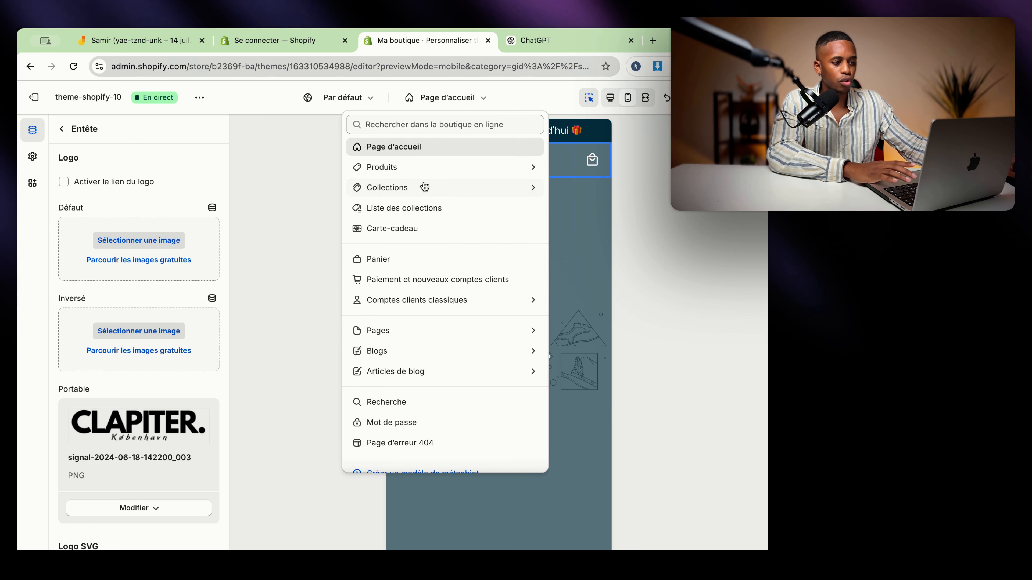
scroll(430, 350, "down", 1)
scroll(435, 235, "up", 1)
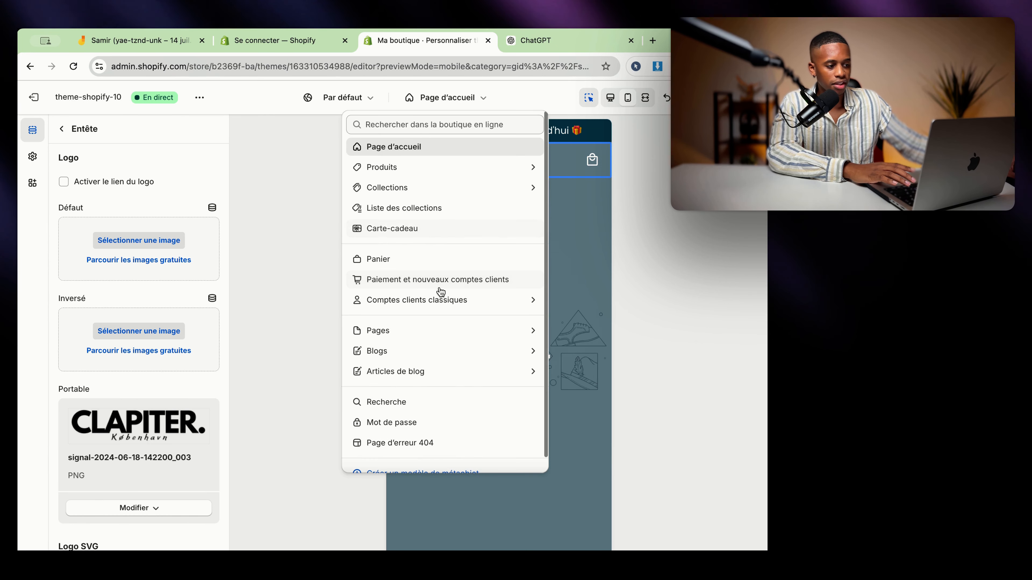
left_click(422, 289)
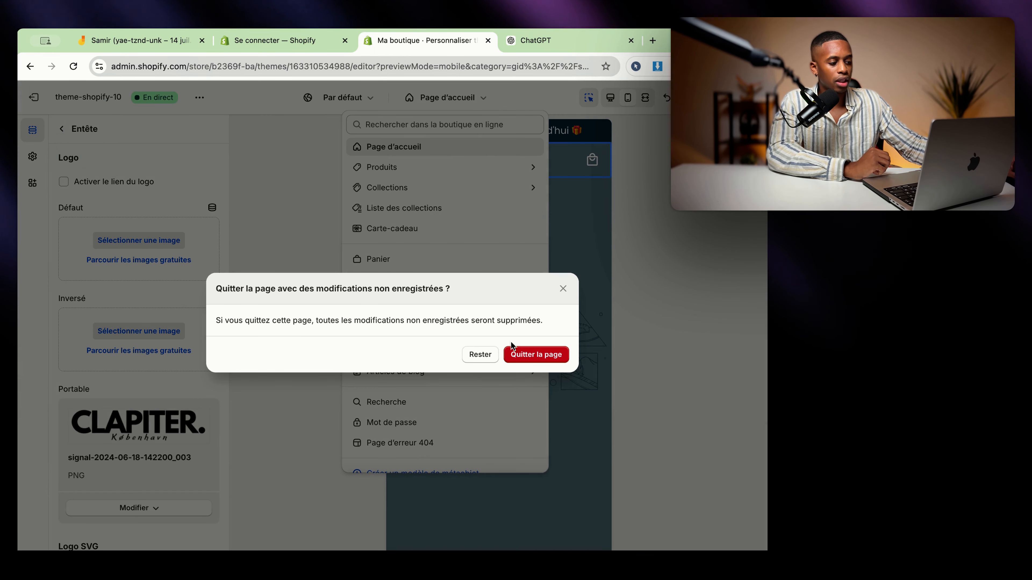
left_click(528, 354)
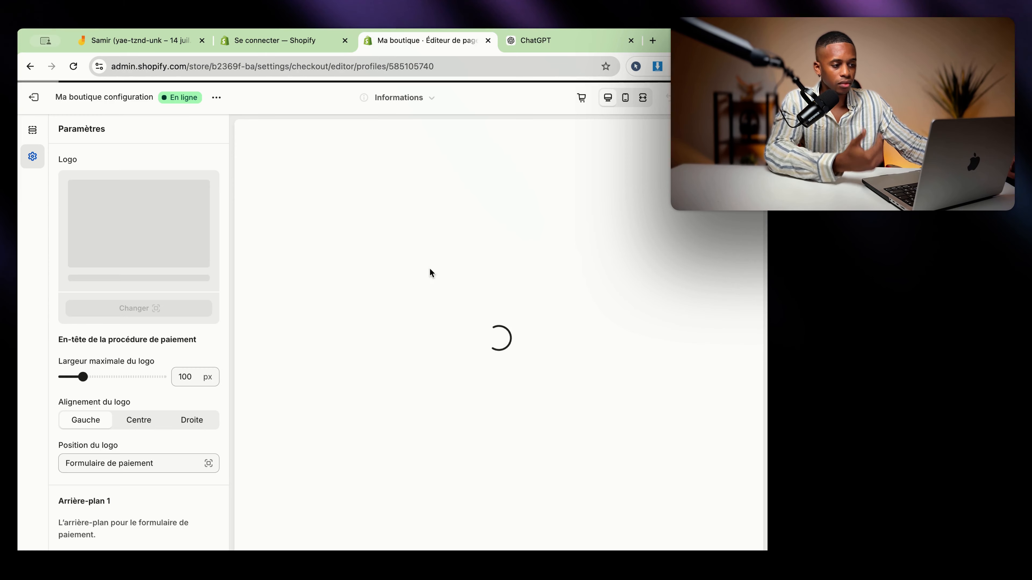
left_click(626, 105)
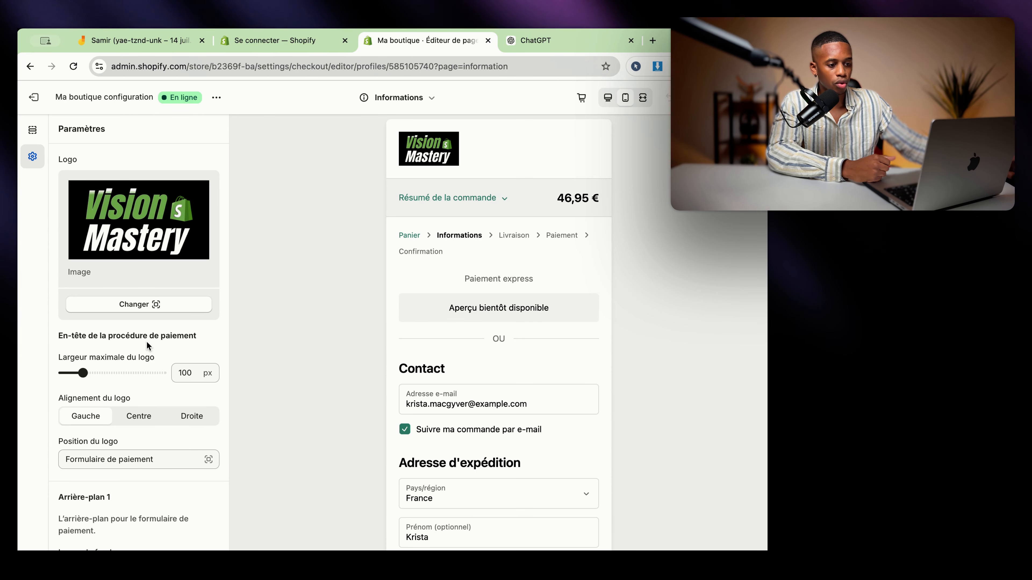
Replace the checkout logo with the Maison Plaisir "Paiement 100% sécurisé" image and set its maximum width to 190 px.
left_click(135, 305)
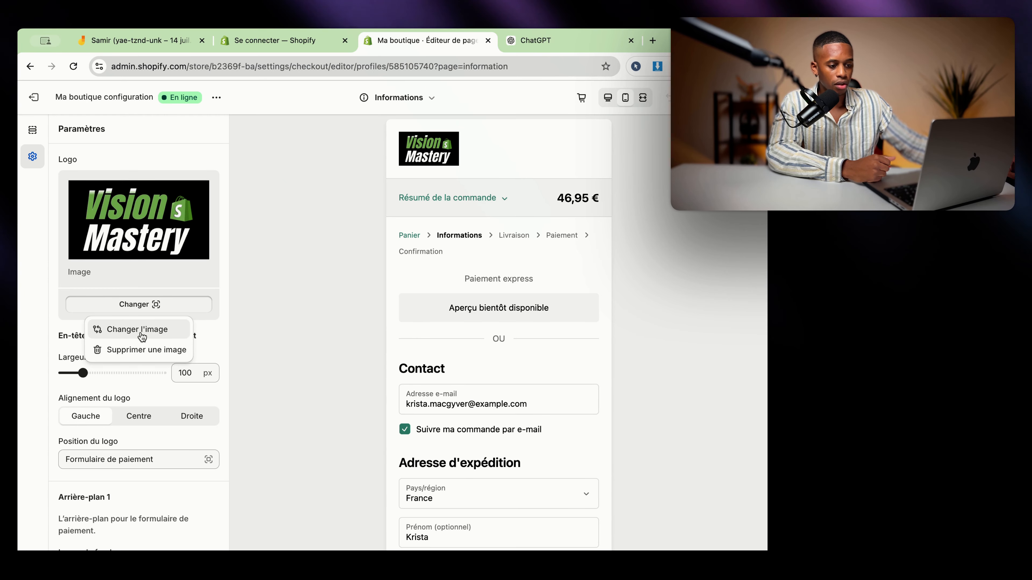
left_click(142, 336)
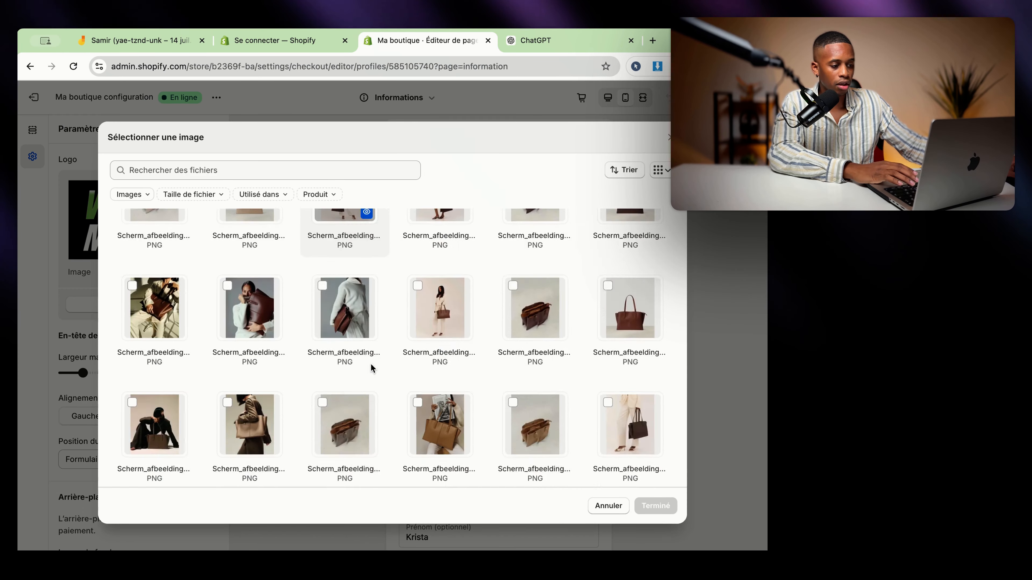
scroll(371, 370, "down", 10)
scroll(372, 370, "down", 15)
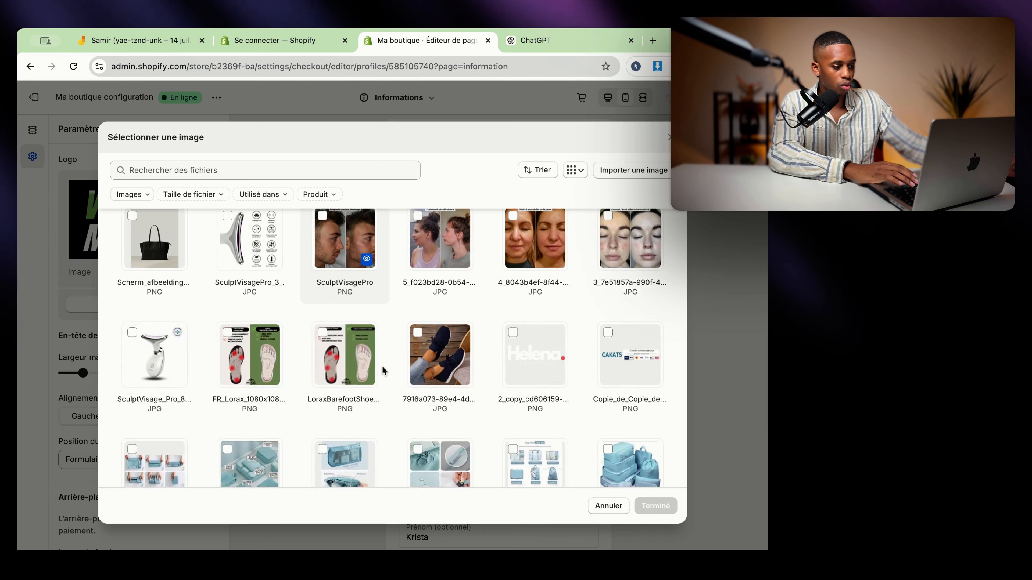
left_click(246, 268)
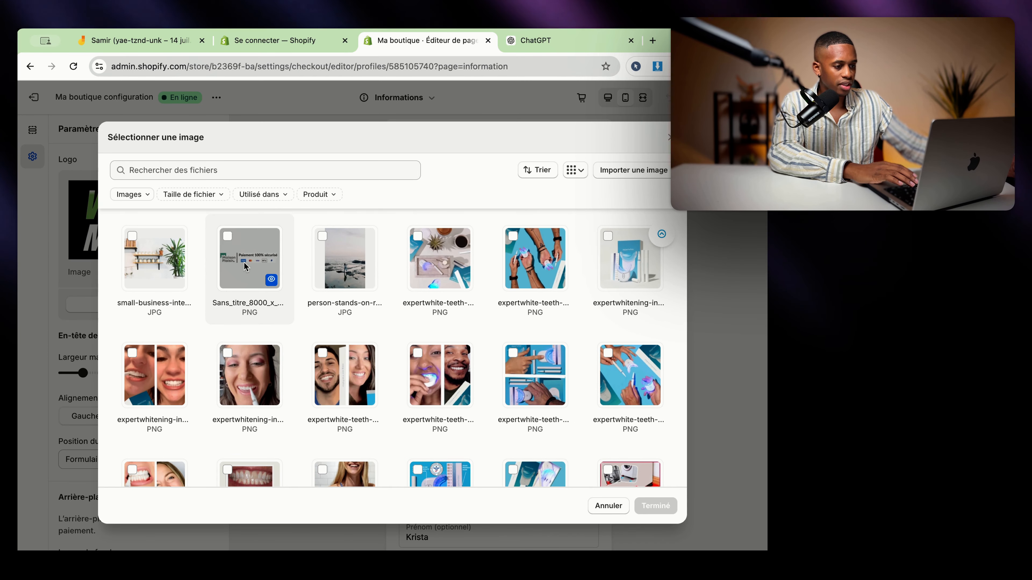
left_click(655, 506)
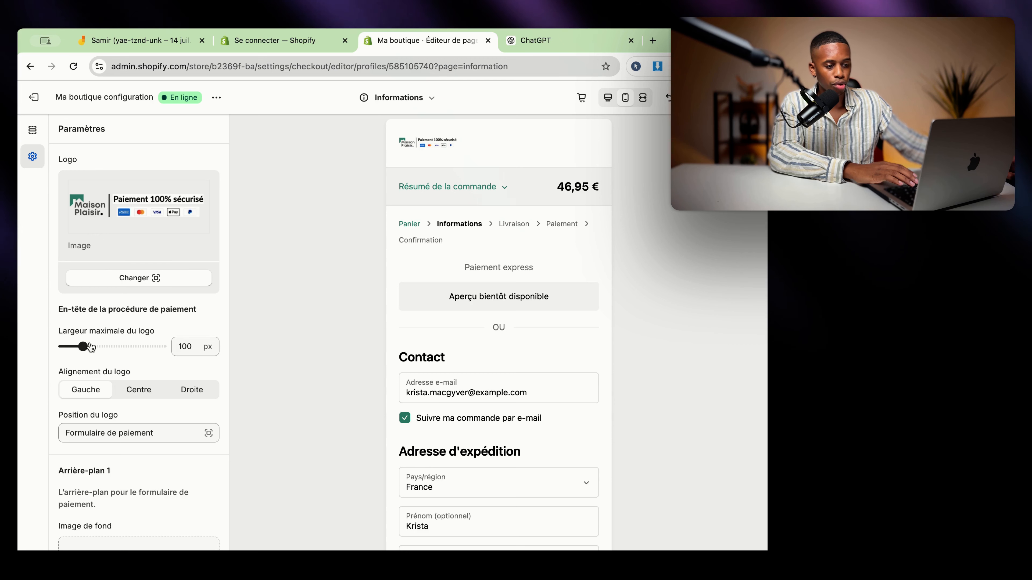
left_click_drag(91, 346, 119, 345)
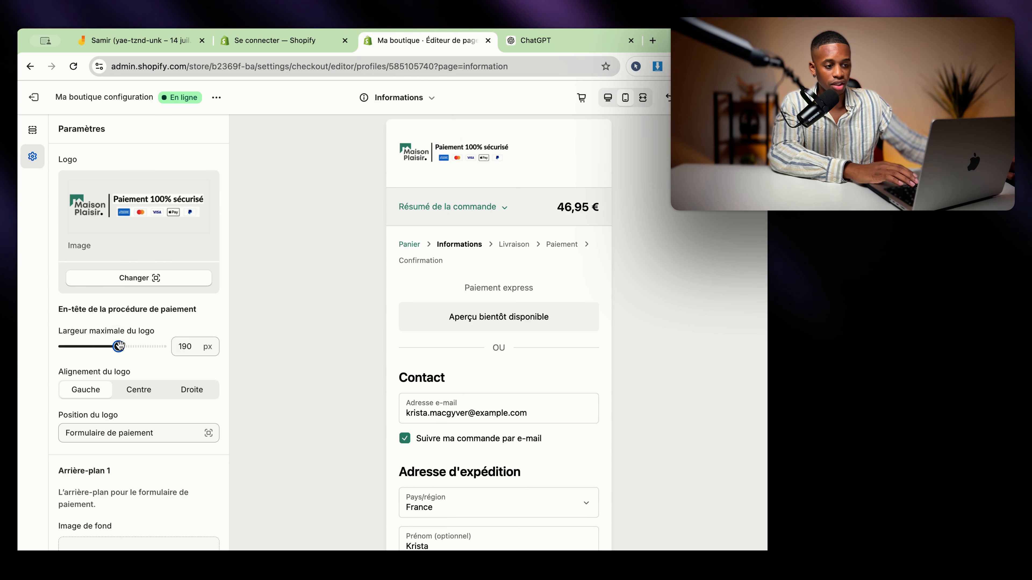
Centre the checkout header logo and set its maximum width to 180 px.
scroll(140, 357, "down", 2)
left_click(141, 352)
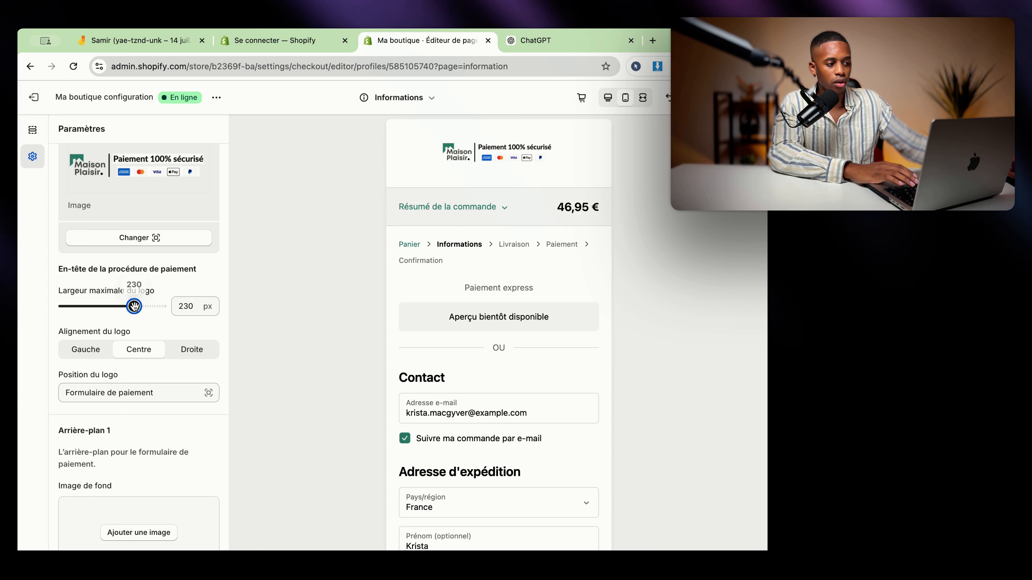
mouse_move(134, 306)
left_mouse_down()
mouse_move(163, 306)
mouse_move(114, 306)
left_mouse_up()
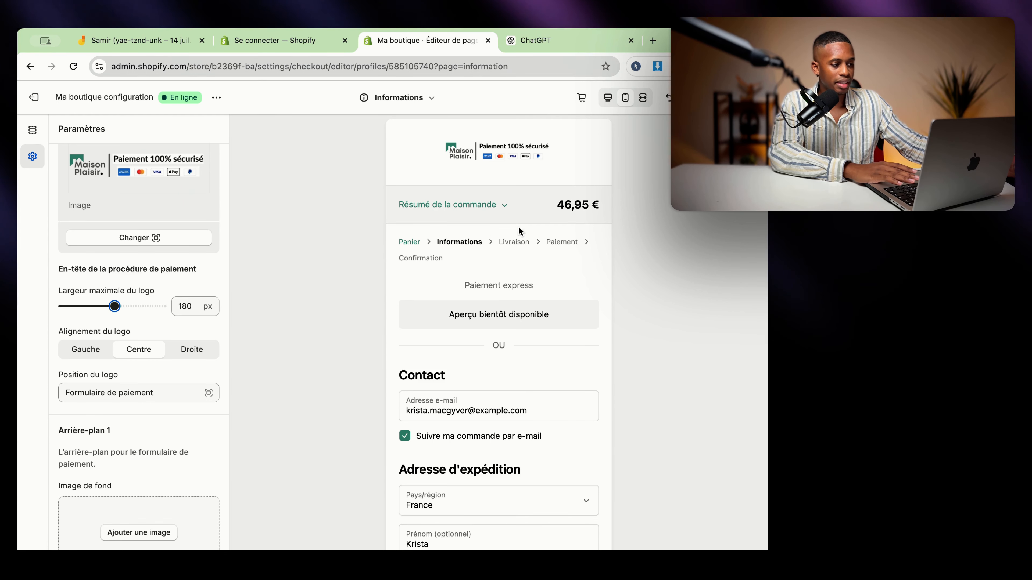
Set the checkout's accent colour to #0D3F4E.
scroll(545, 364, "down", 6)
scroll(469, 352, "down", 3)
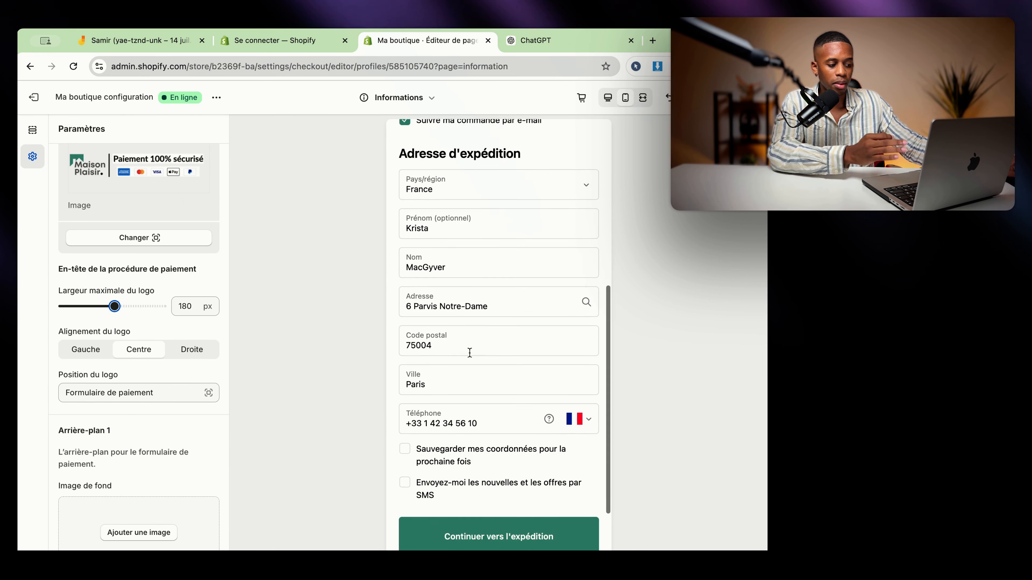
scroll(106, 364, "down", 5)
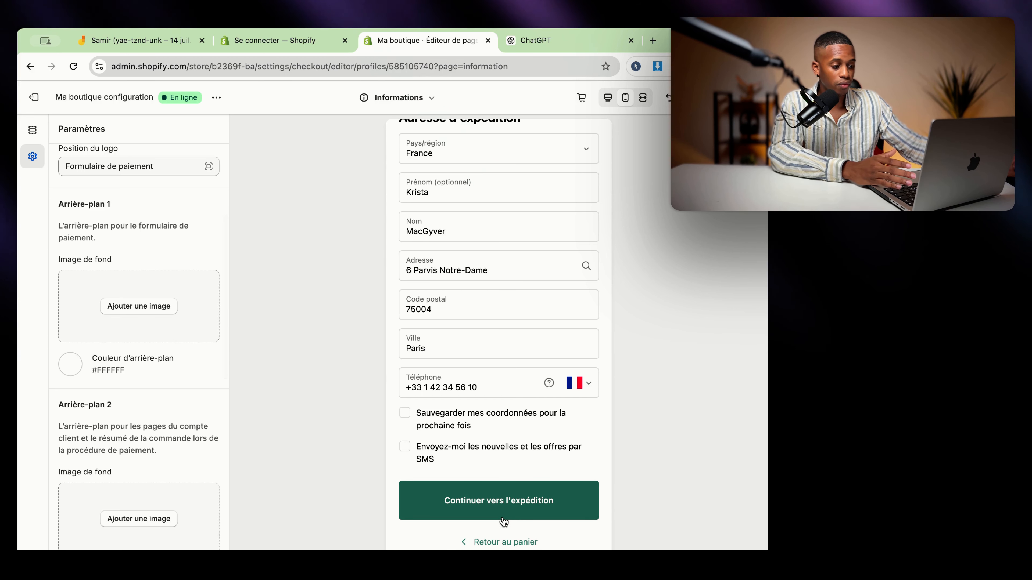
scroll(128, 313, "down", 6)
scroll(127, 312, "up", 2)
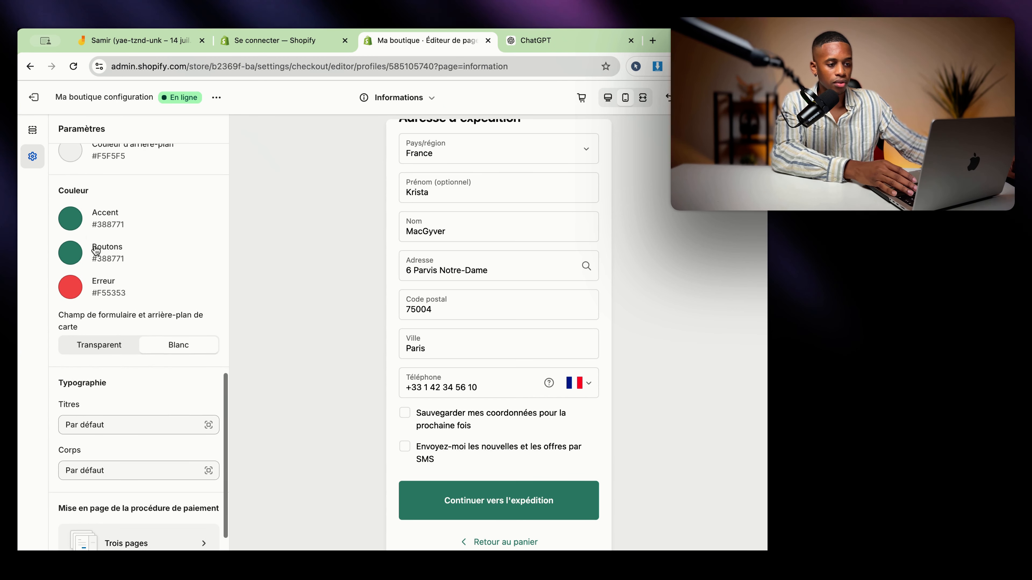
left_click(71, 218)
left_click(147, 358)
double_click(147, 358)
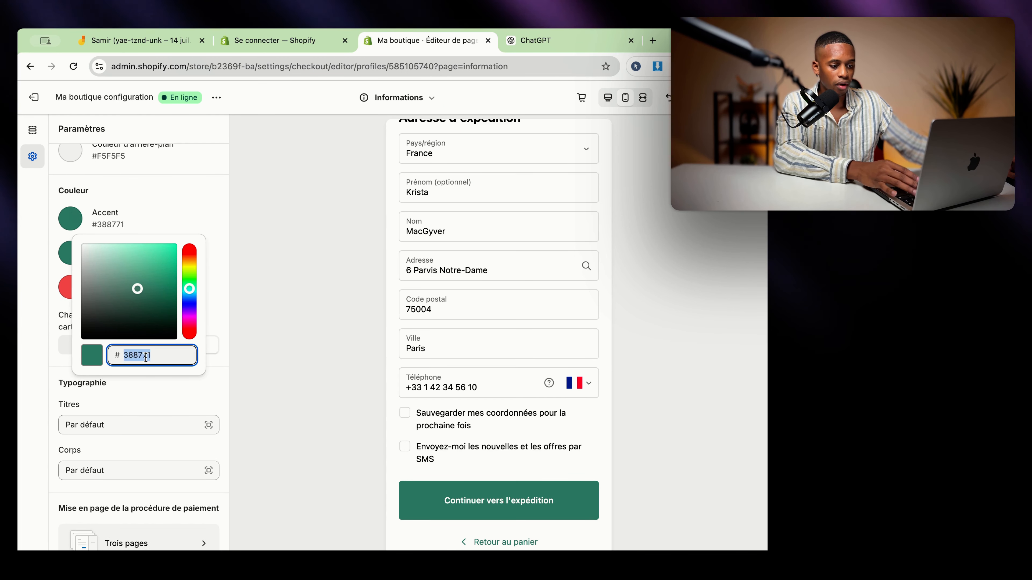
type("0D3F4E")
left_click(267, 317)
Set the checkout's button colour to #0D3F4E and check the result through the whole Informations page preview.
left_click(71, 260)
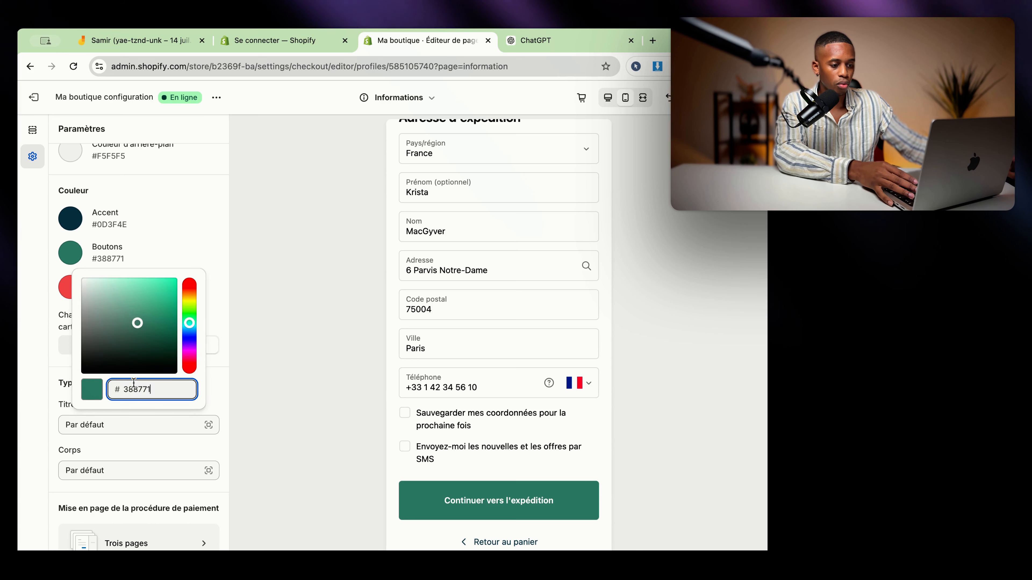
double_click(139, 389)
type("0d3f4e")
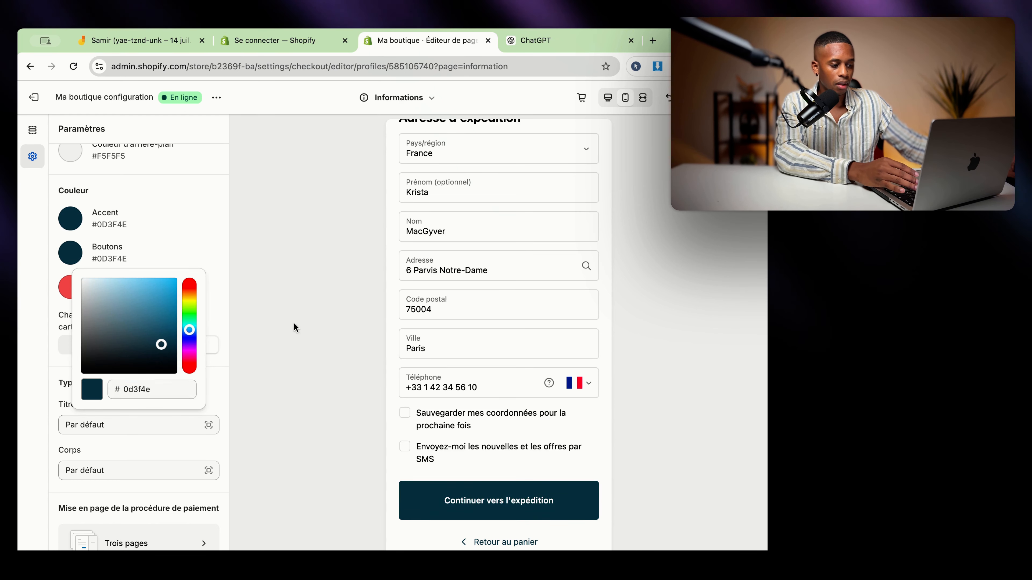
left_click(295, 325)
scroll(543, 380, "up", 10)
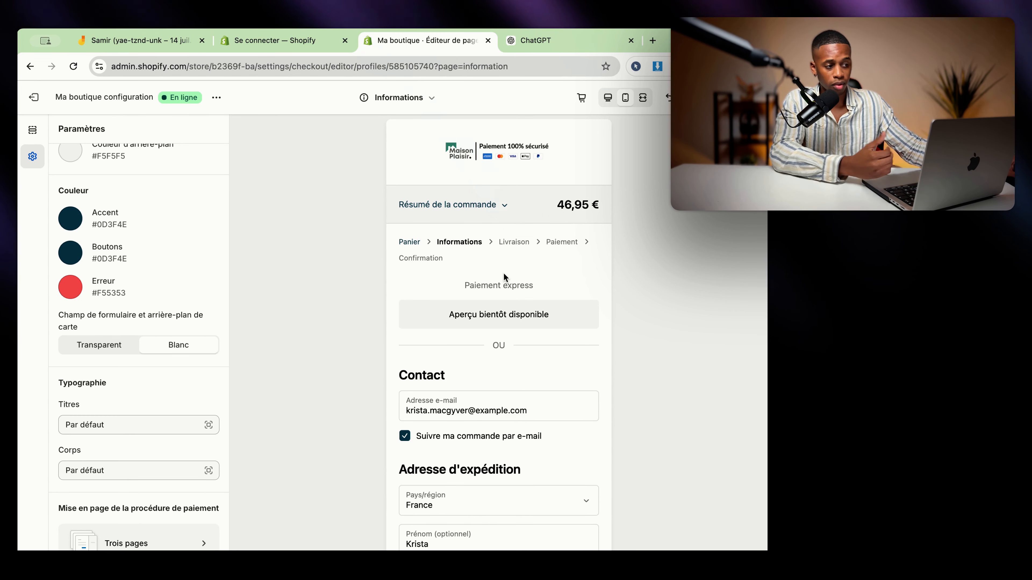
scroll(503, 273, "down", 5)
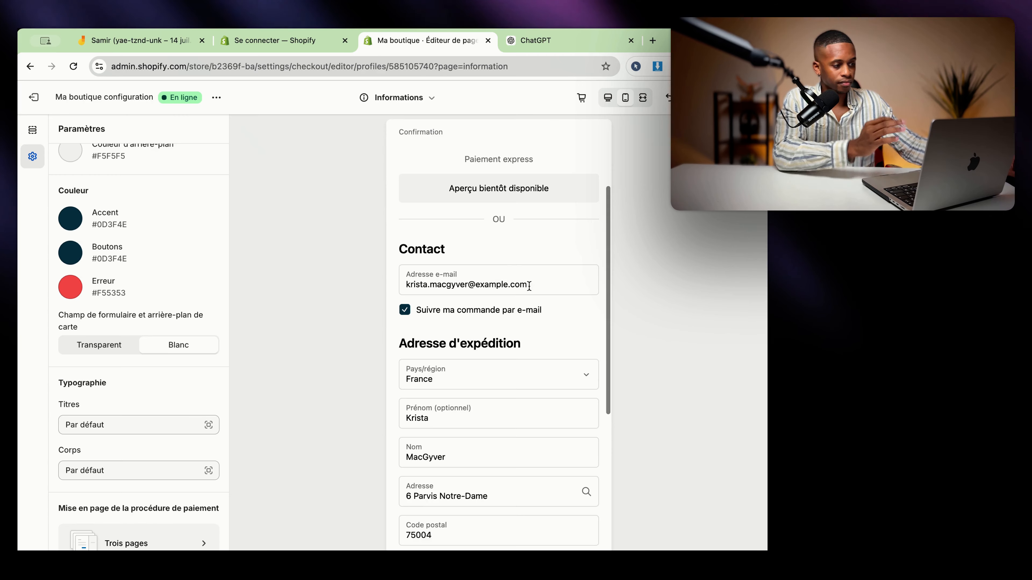
scroll(505, 275, "down", 10)
scroll(535, 283, "up", 15)
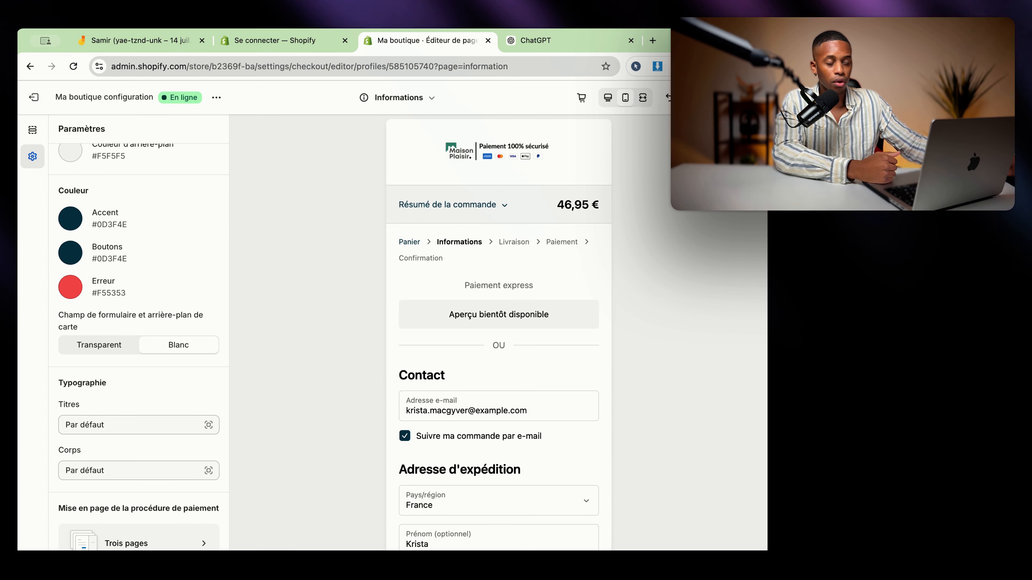
Start leaving the checkout editor, and switch to the Jamboard plan to review its domain name, Canva logo and shop creation items.
left_click(39, 99)
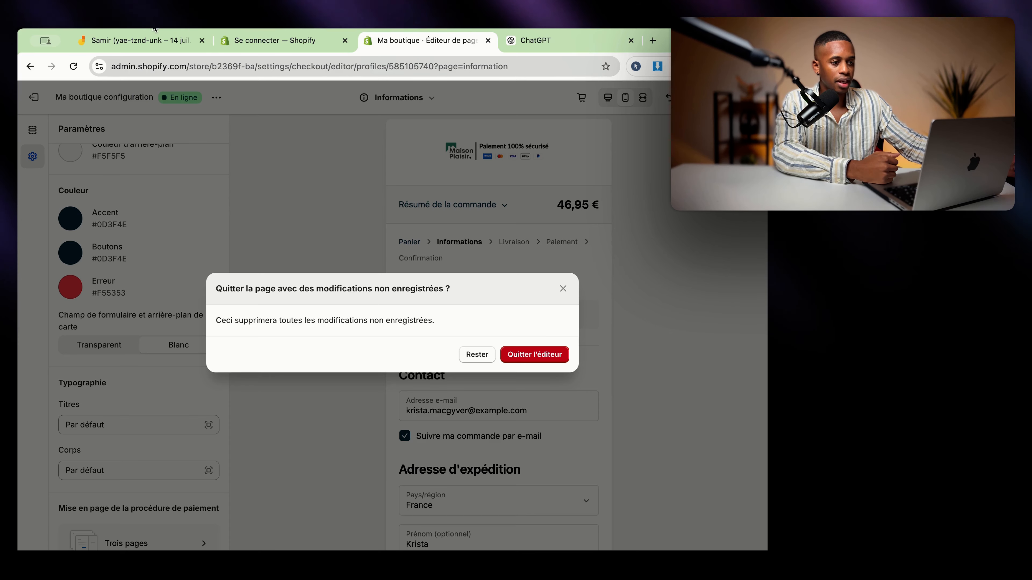
left_click(127, 40)
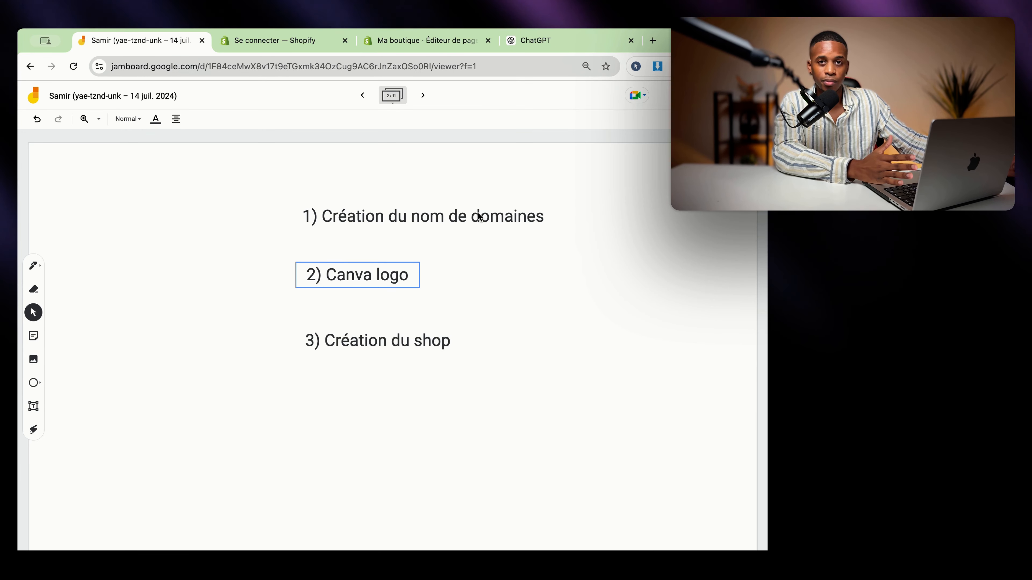
left_click(443, 218)
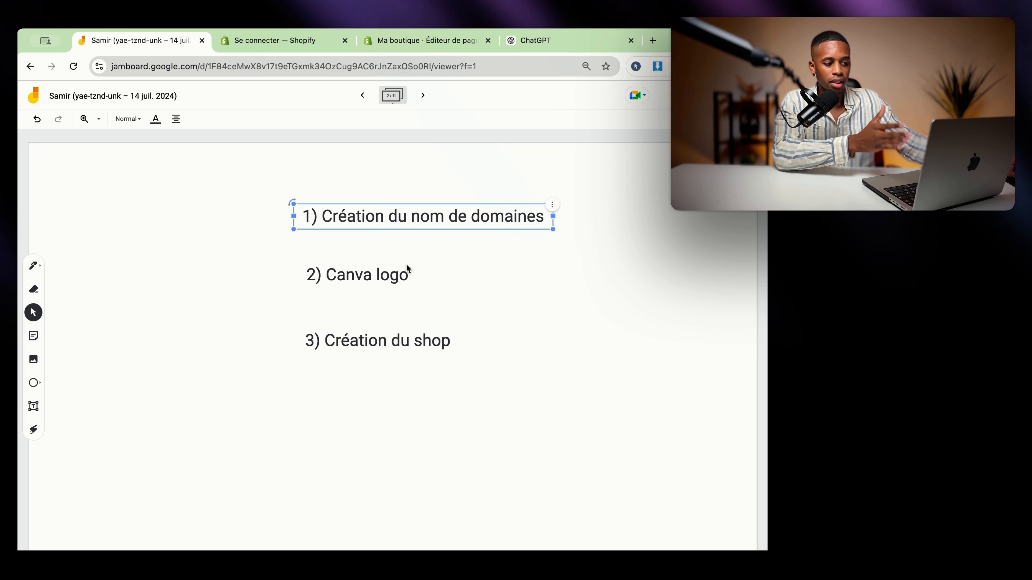
left_click(377, 270)
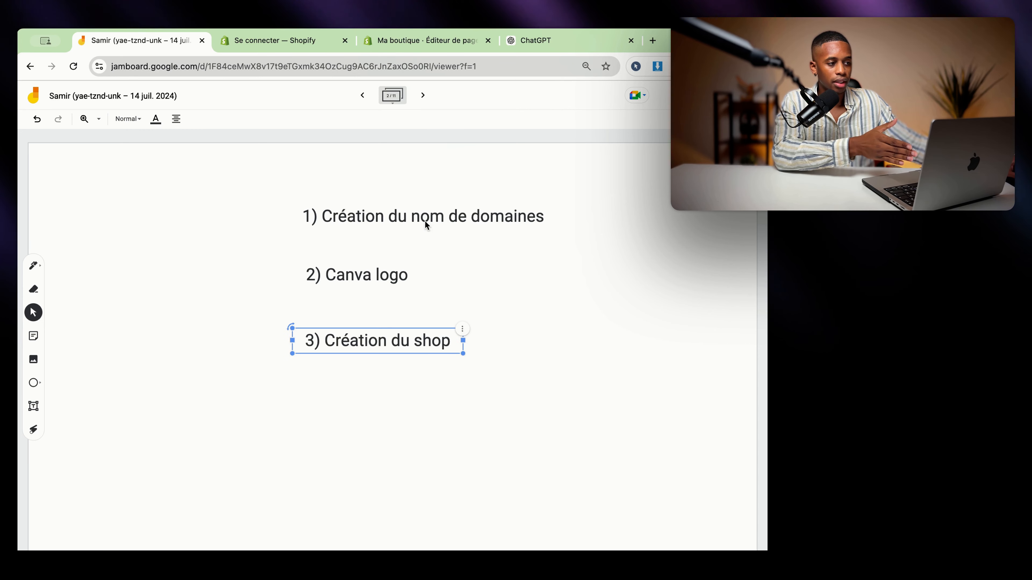
left_click(459, 97)
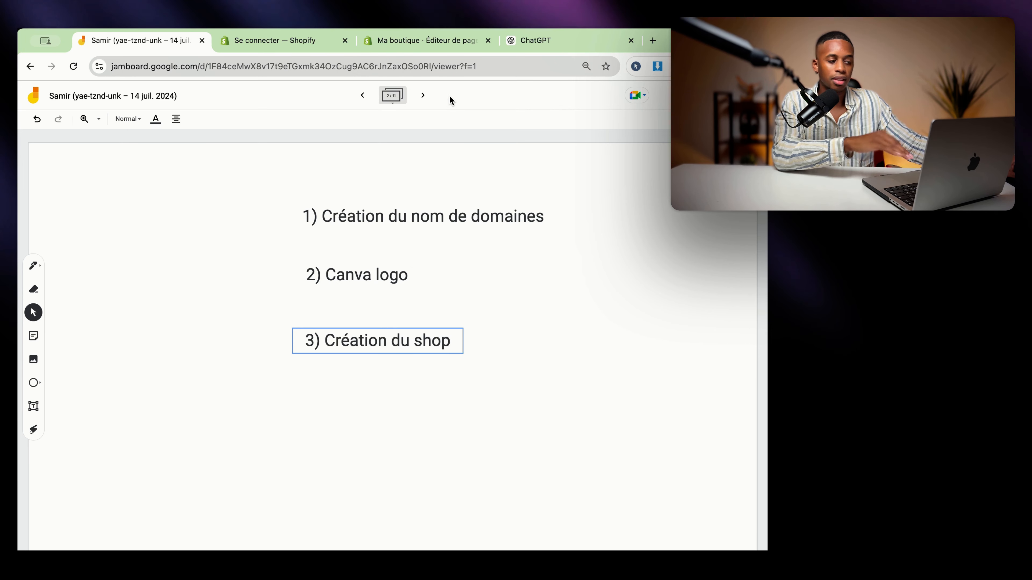